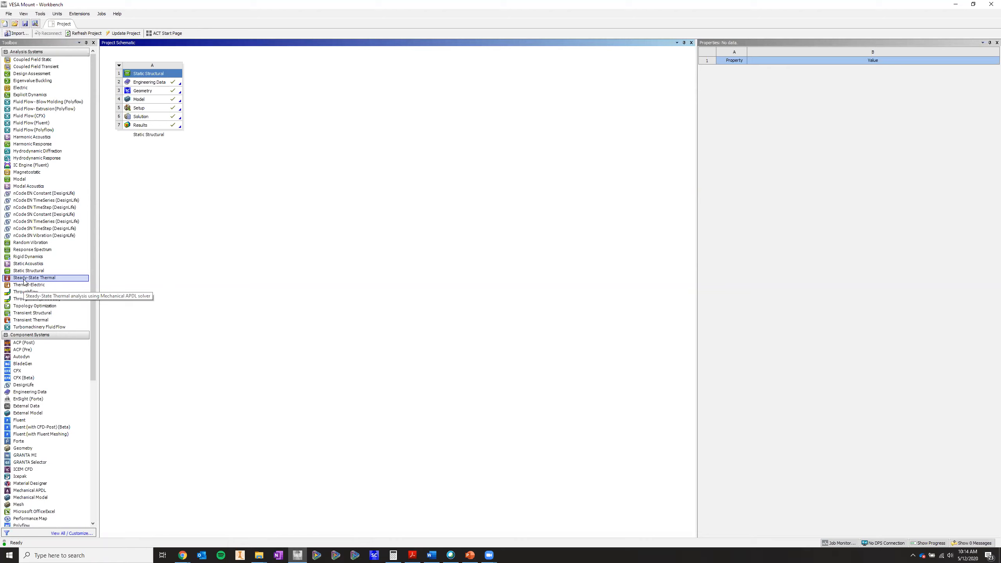
Step: Add a Steady-State Thermal system above the existing analysis and link a new Static Structural system to its Solution
left_click_drag(24, 281, 129, 56)
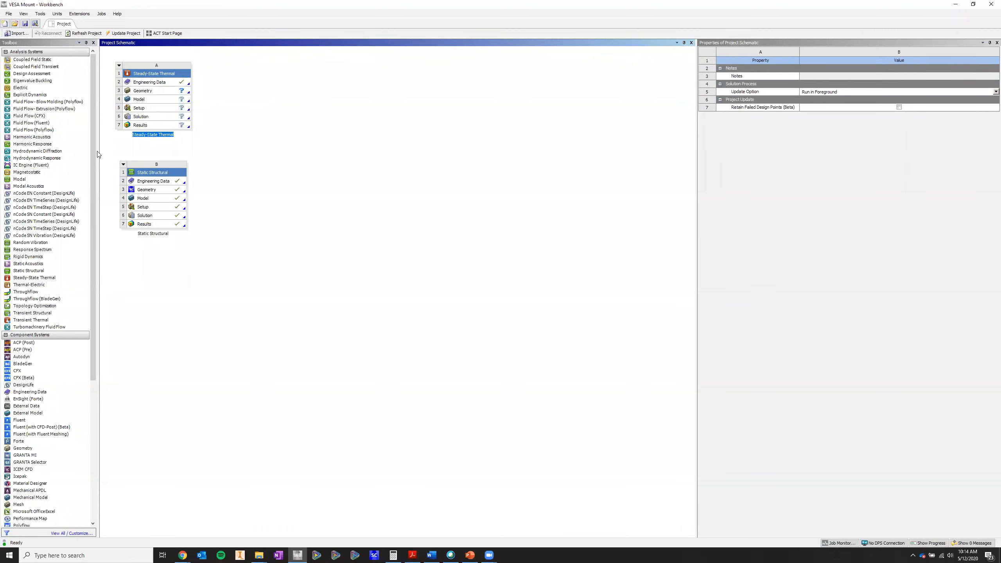
left_click(39, 272)
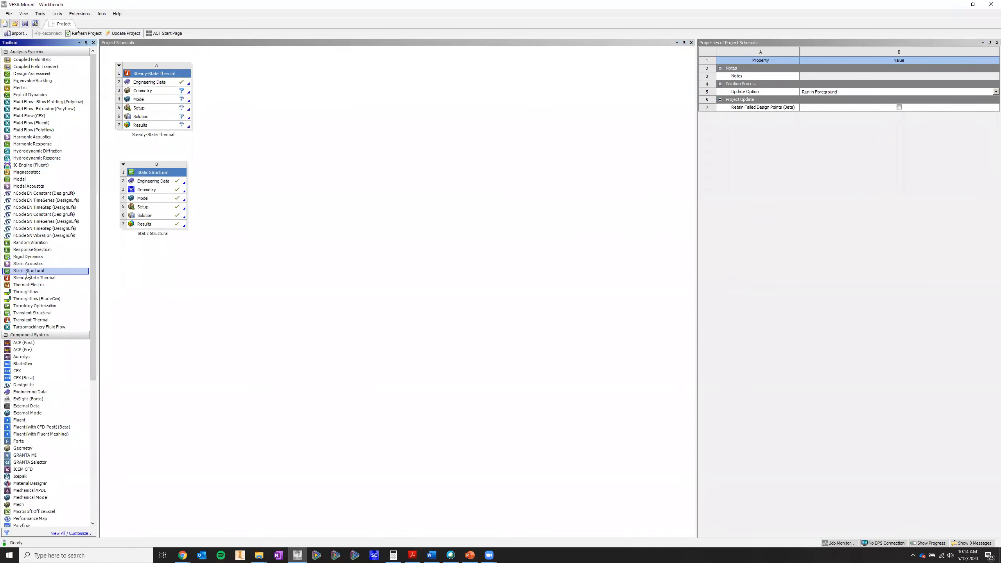
left_click_drag(28, 275, 154, 117)
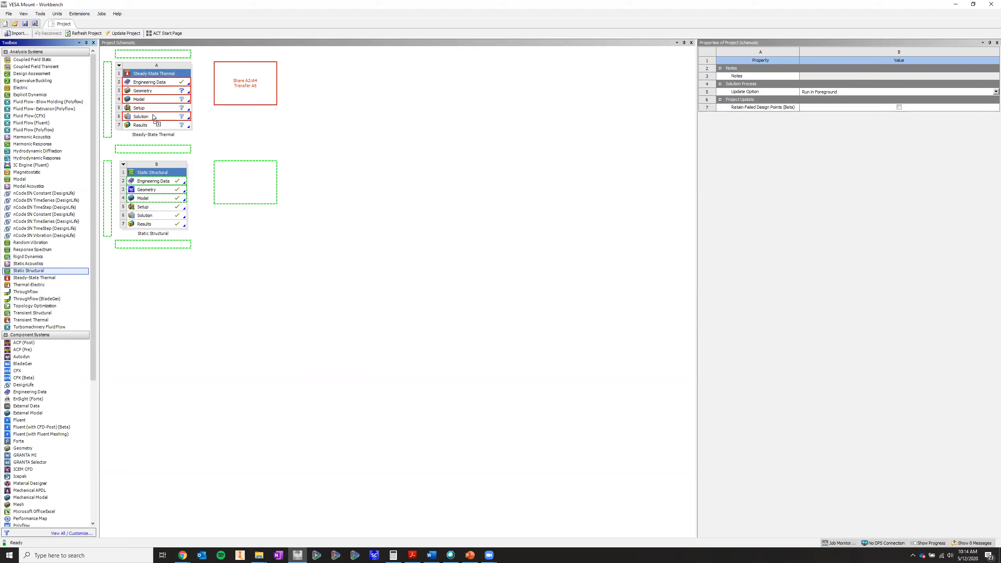
mouse_move(154, 117)
left_mouse_down()
mouse_move(245, 91)
mouse_move(171, 118)
left_mouse_up()
left_click_drag(172, 119, 171, 118)
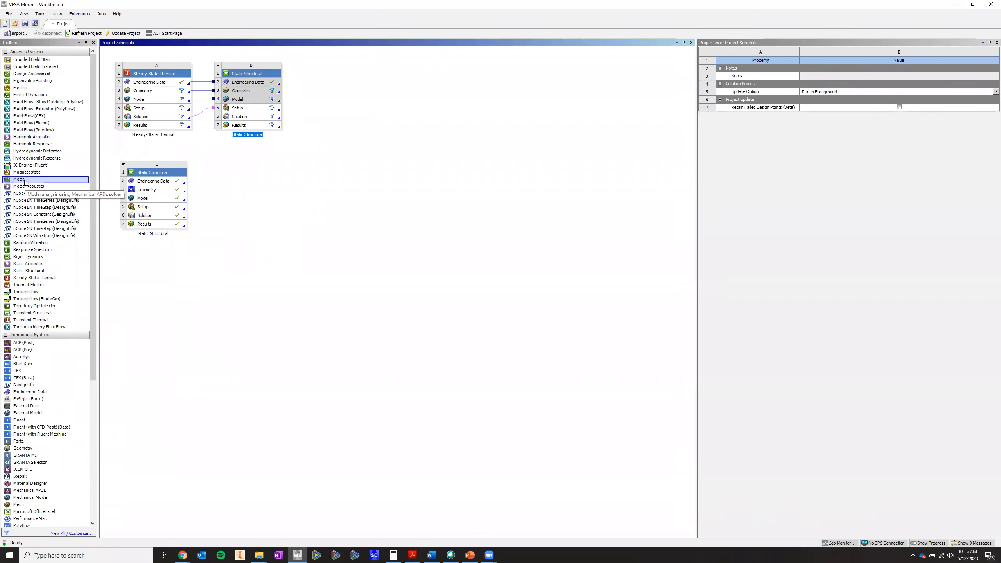
Step: Extend the chain with a Modal system linked to the structural Solution and a Random Vibration system linked to the Modal Solution
left_click_drag(24, 182, 242, 119)
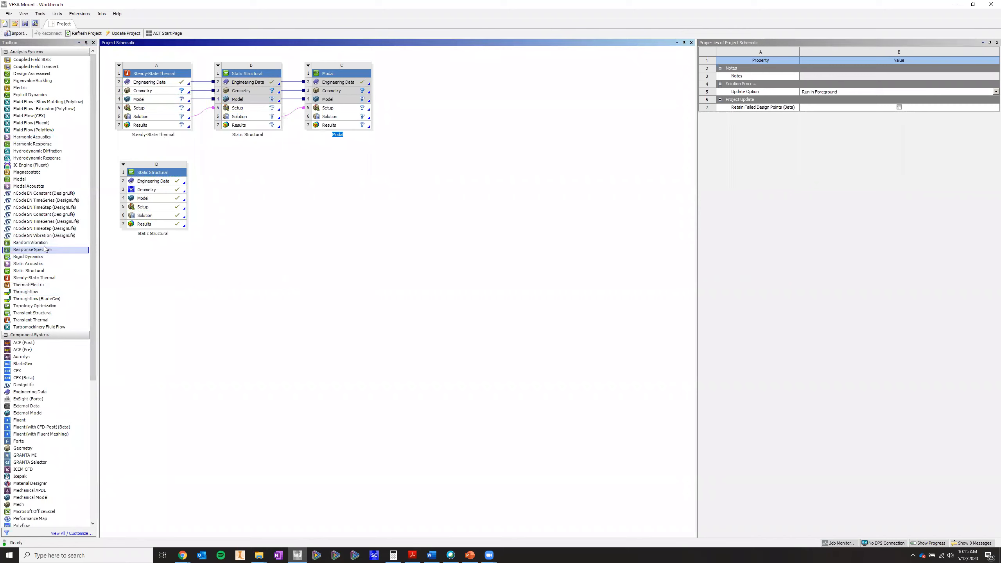
left_click_drag(45, 249, 340, 116)
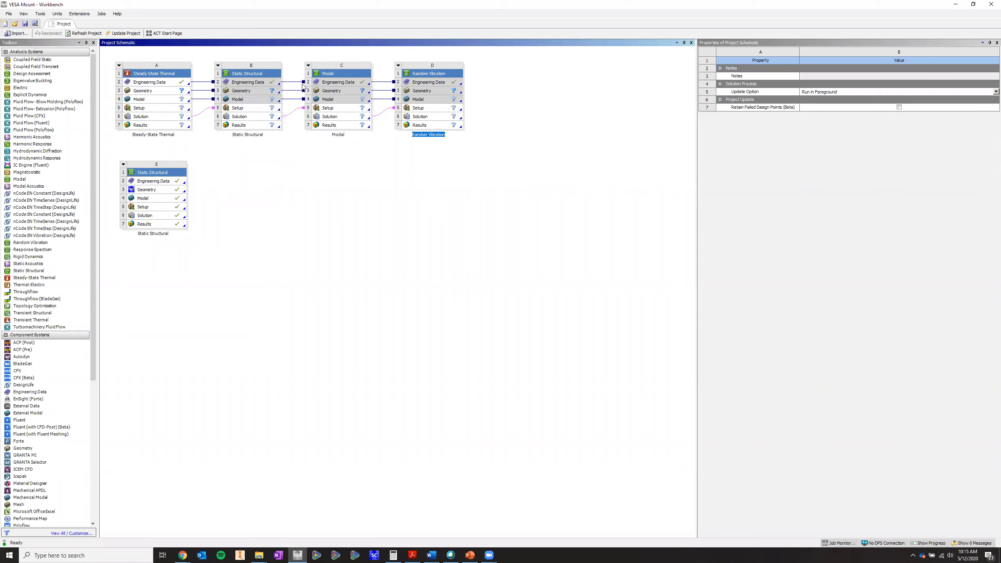
Step: Delete the four linked systems and place a standalone Static Structural system above the existing one
left_click(105, 51)
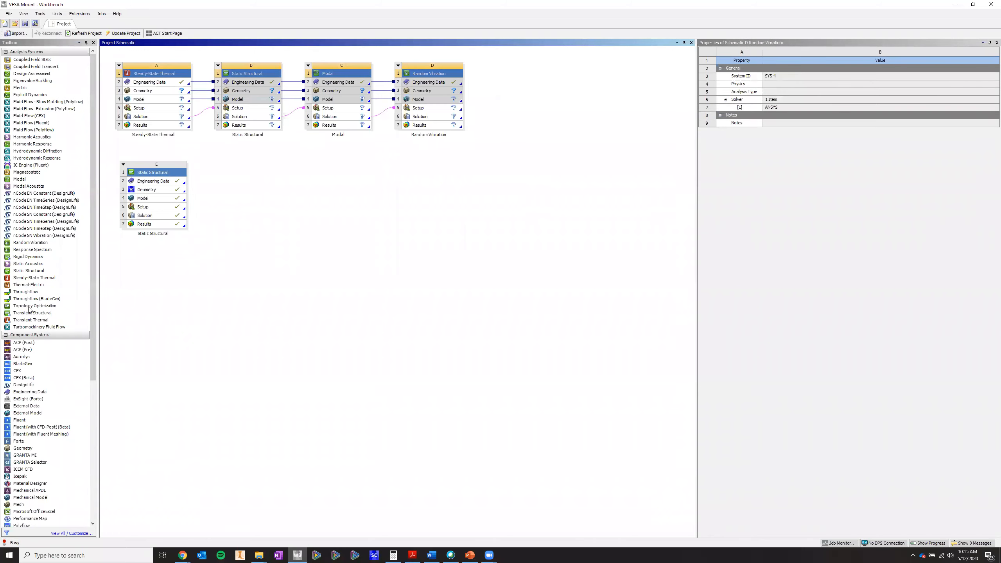
key("Delete")
left_click(37, 271)
left_click_drag(37, 271, 140, 53)
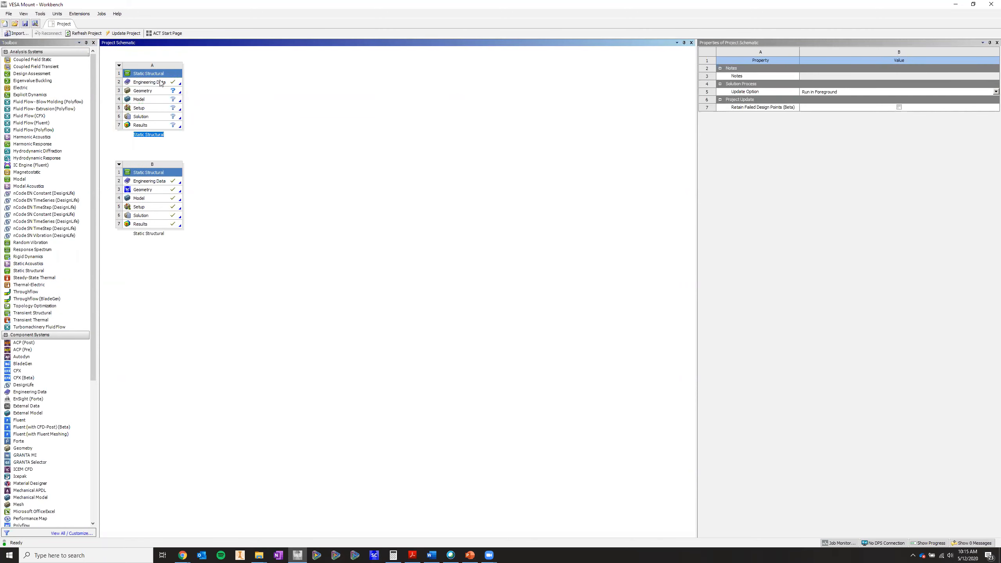
Step: Open the new Static Structural system's Engineering Data, check its material list and close it again
left_click(157, 74)
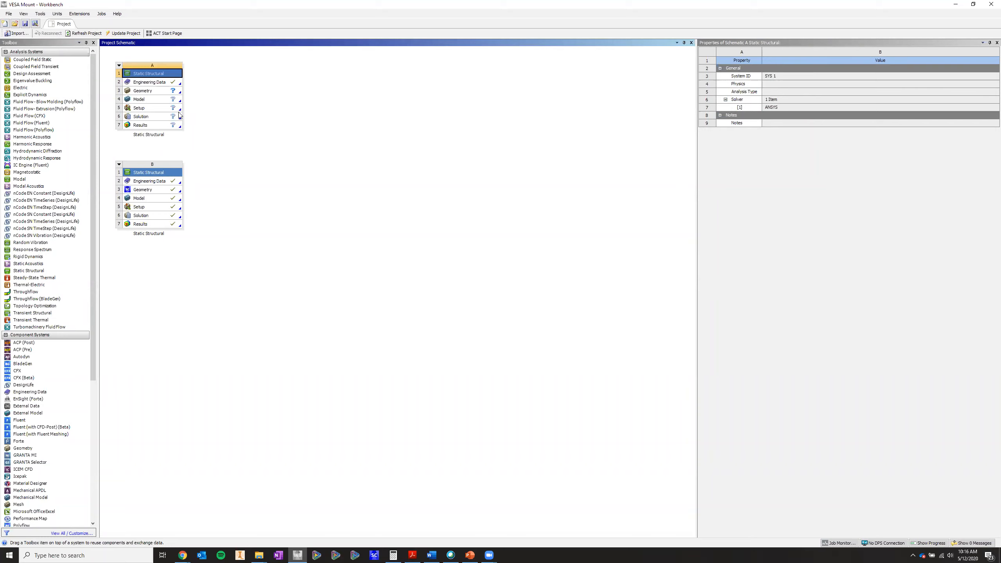
left_click(159, 84)
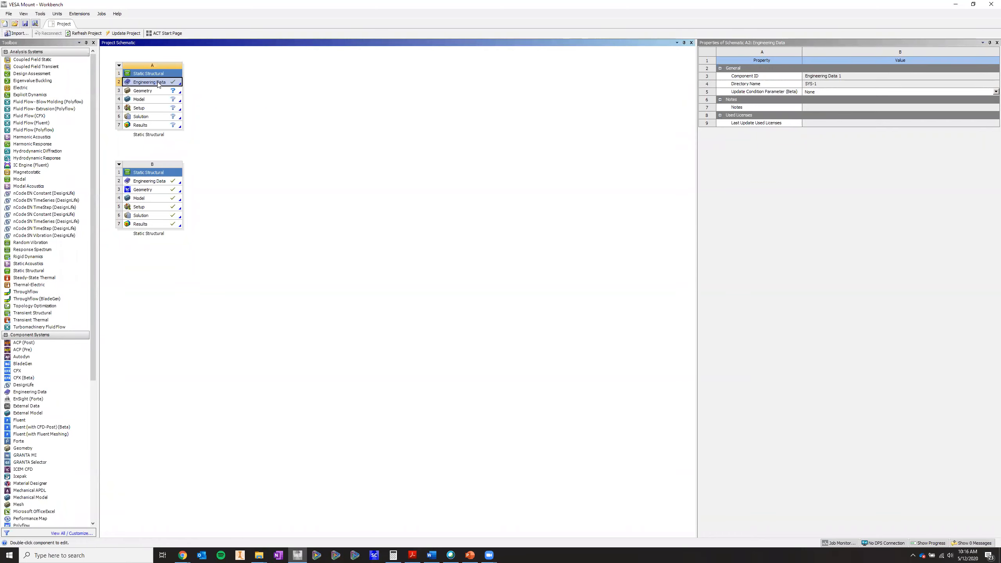
double_click(159, 83)
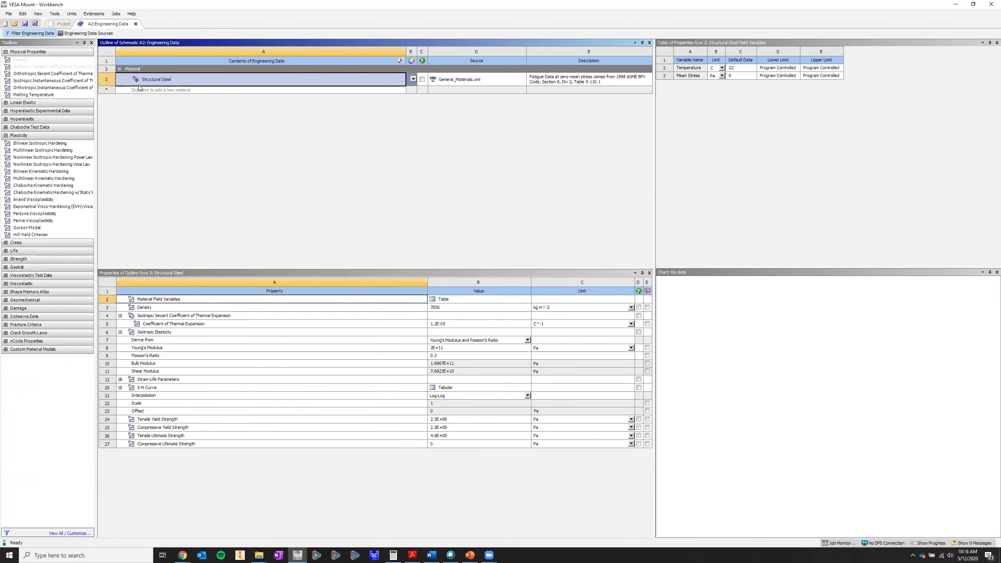
left_click(108, 89)
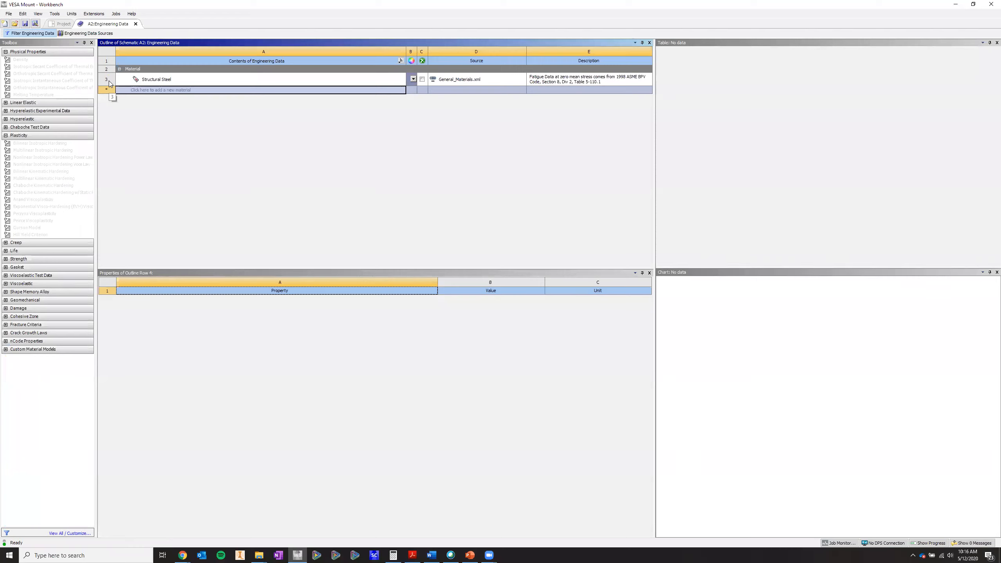
right_click(112, 88)
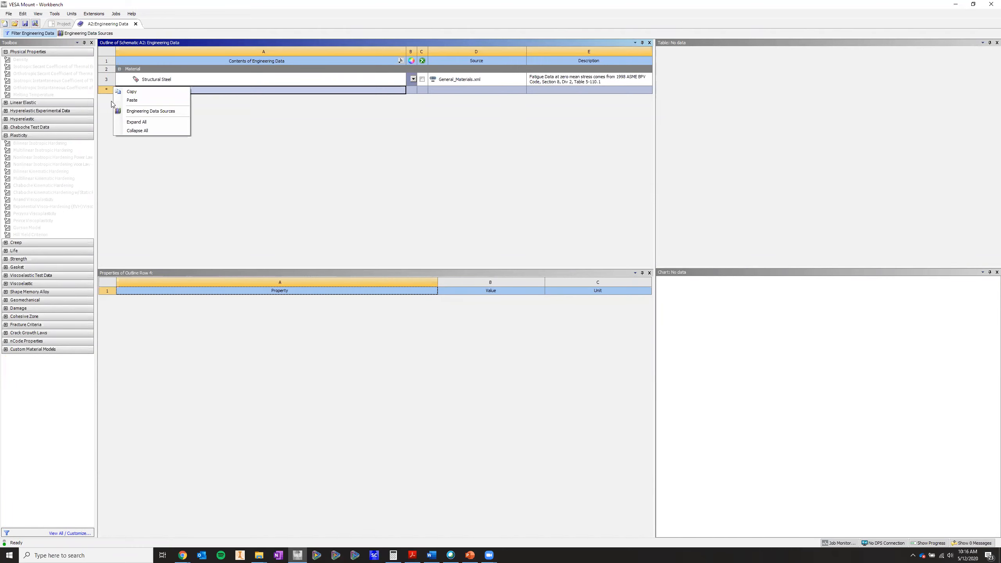
left_click(103, 88)
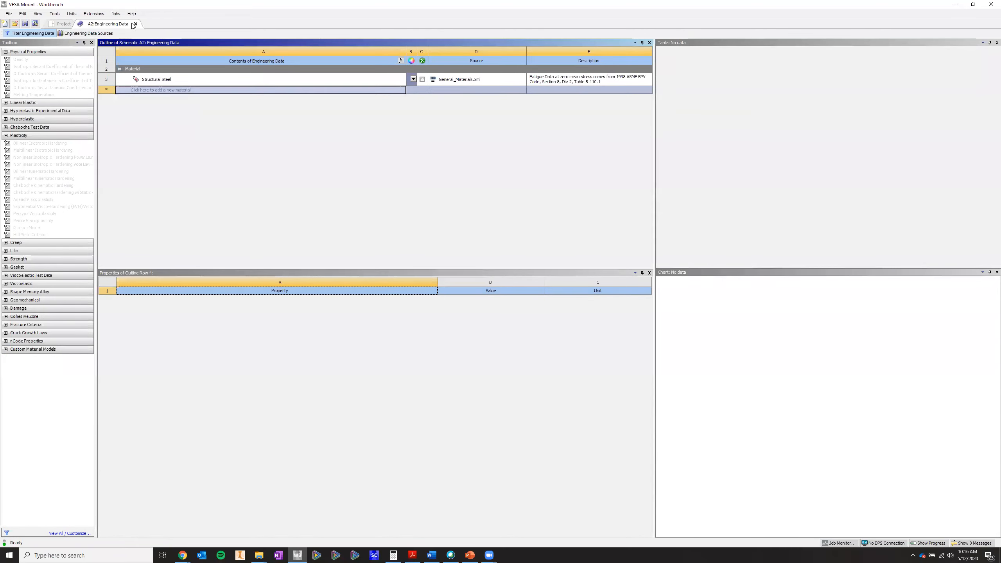
left_click(136, 24)
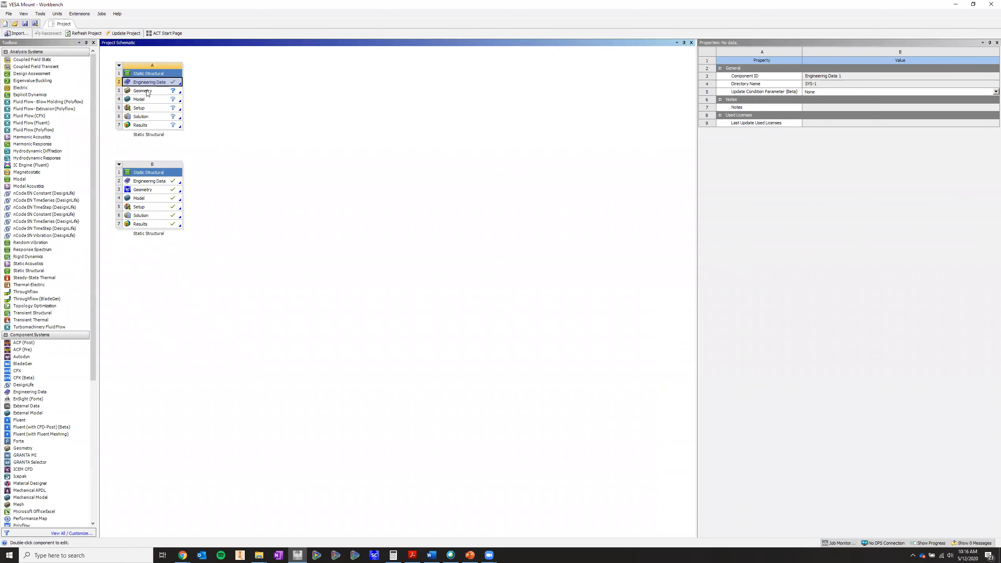
Step: Import LCD Assembly.scdoc from the TV Mount folder as the new system's geometry and open its Model in Mechanical
right_click(147, 92)
mouse_move(202, 116)
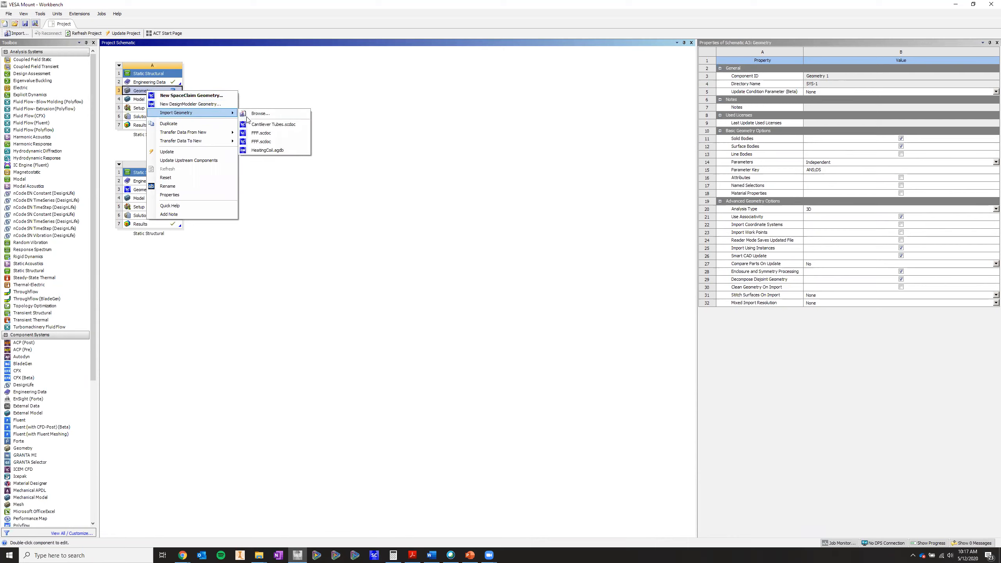
left_click(258, 114)
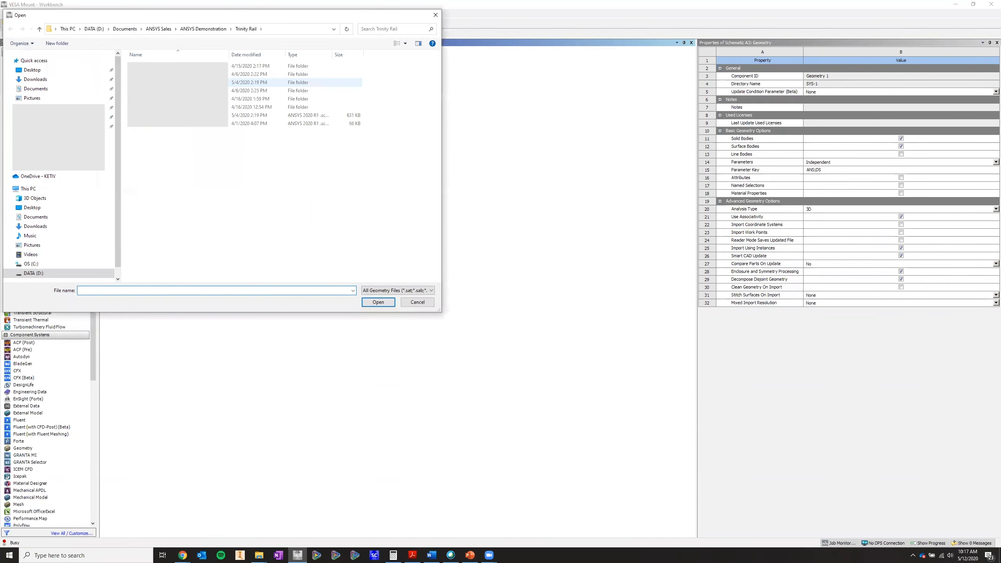
left_click(124, 29)
double_click(248, 90)
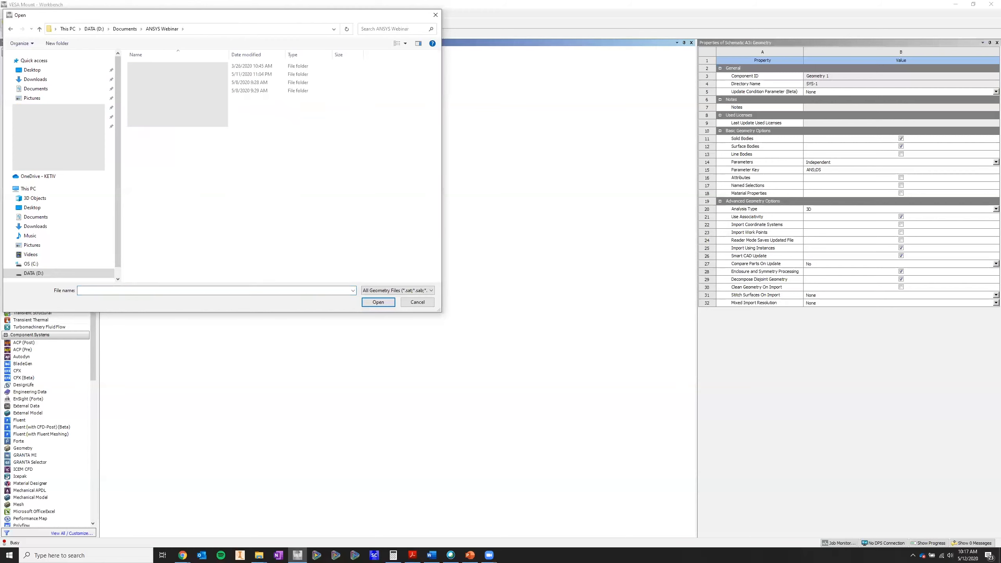
double_click(248, 91)
double_click(177, 66)
double_click(177, 66)
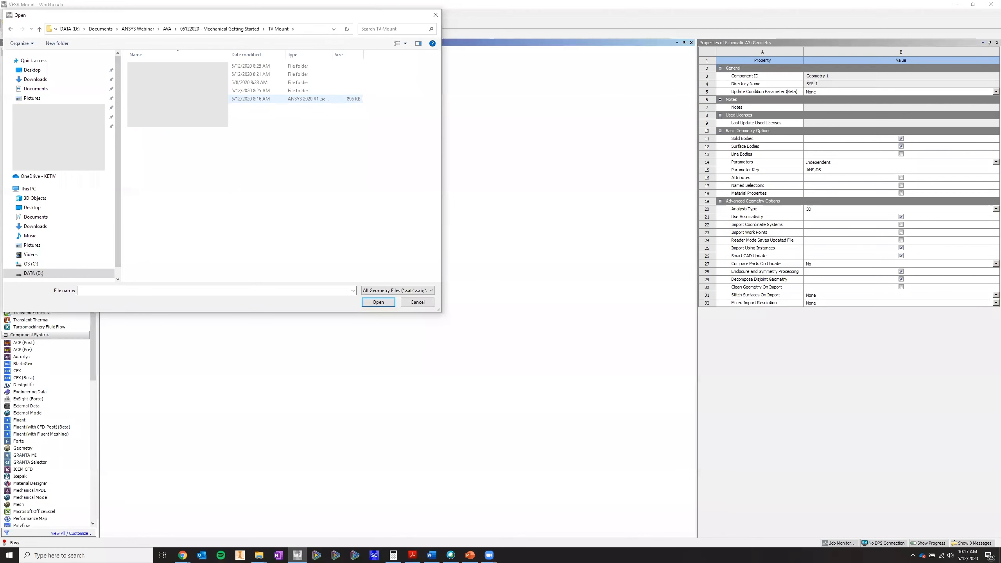
double_click(127, 99)
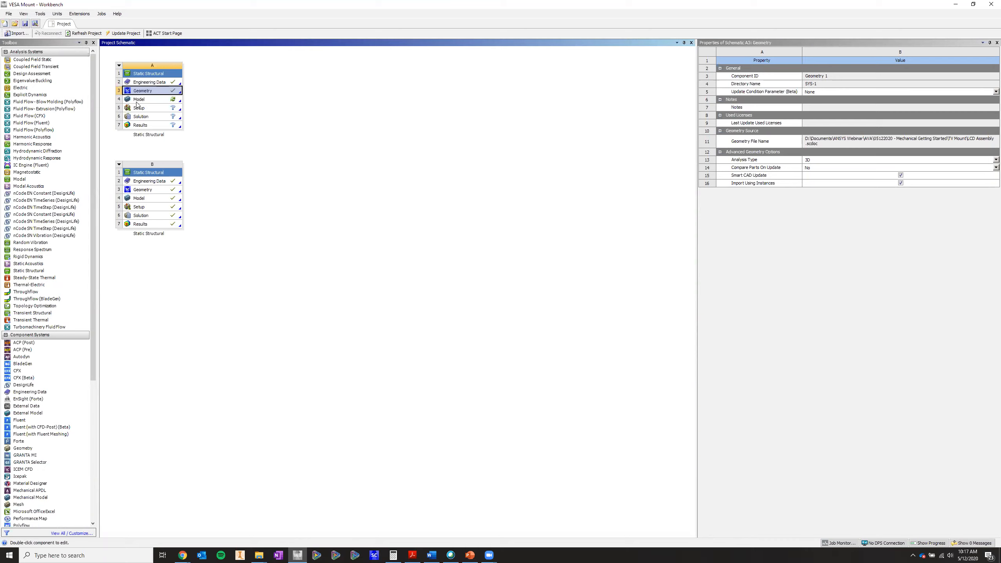
double_click(138, 100)
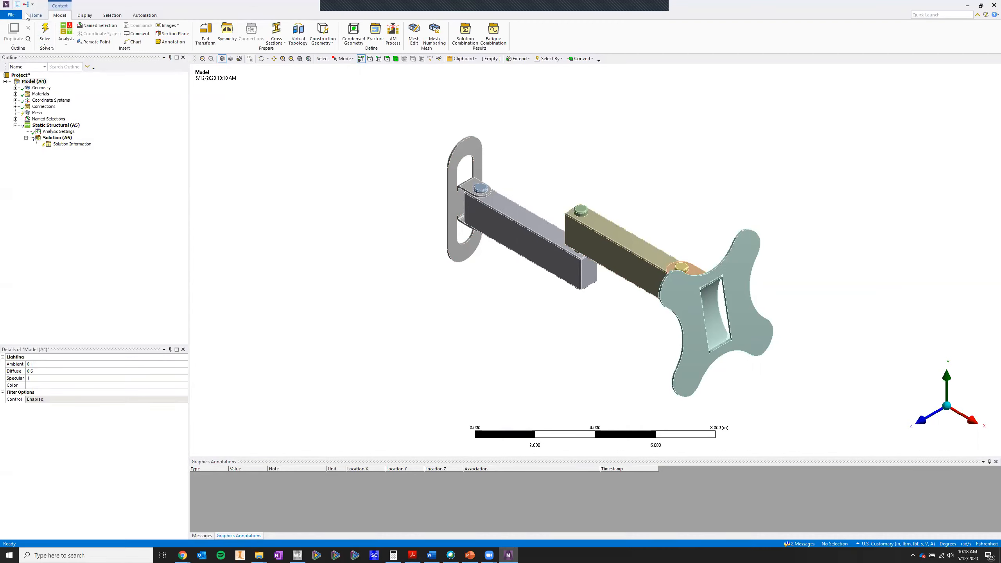
Step: Examine the commands available for general use, model preparation, display, selection and automation, plus the list of unit systems
left_click(36, 16)
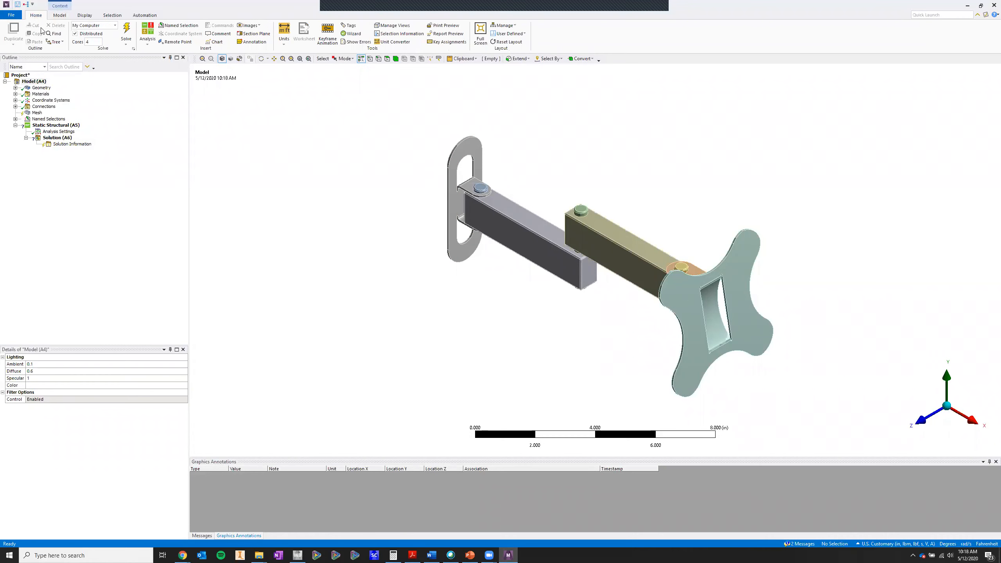
left_click(63, 16)
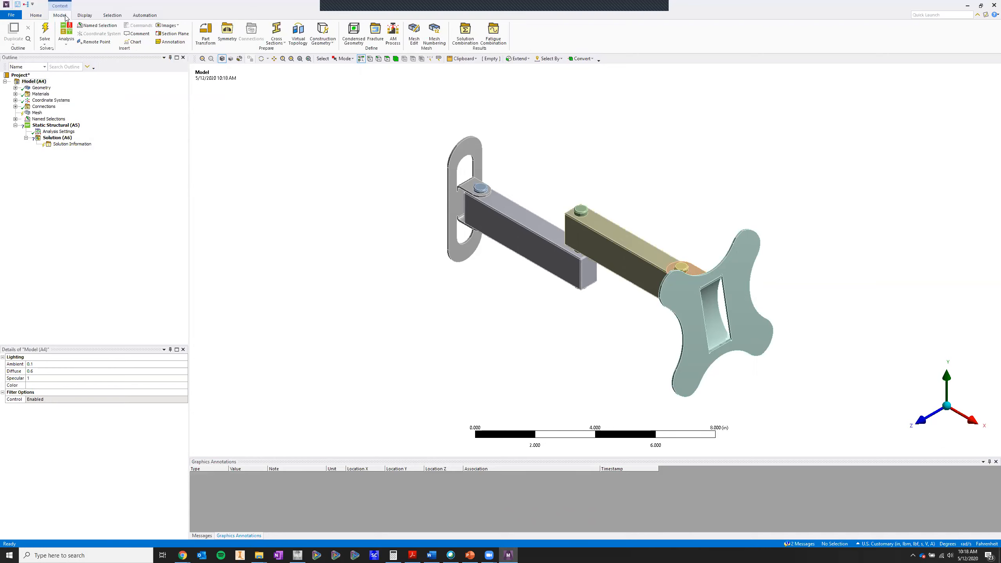
left_click(85, 16)
left_click(113, 16)
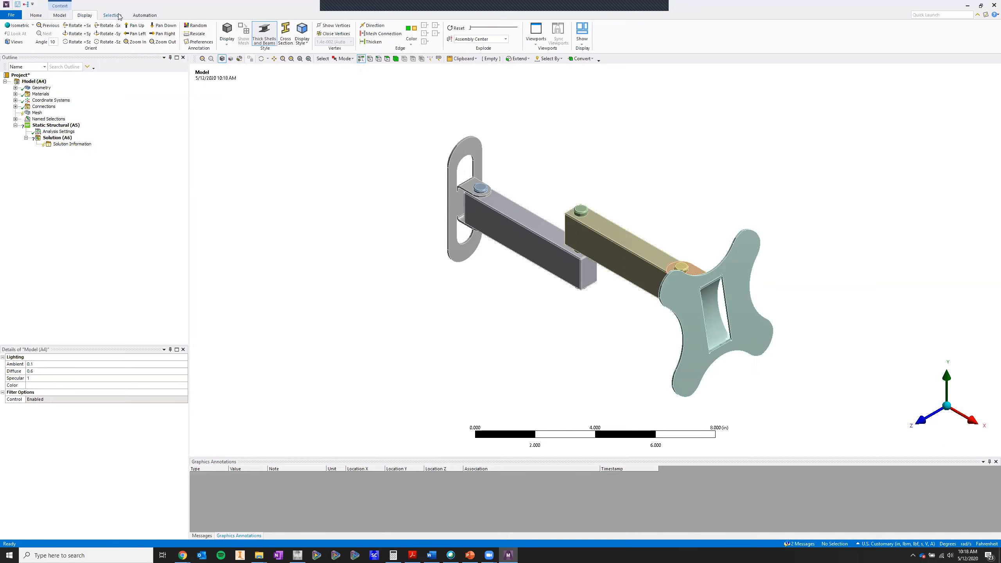
left_click(145, 16)
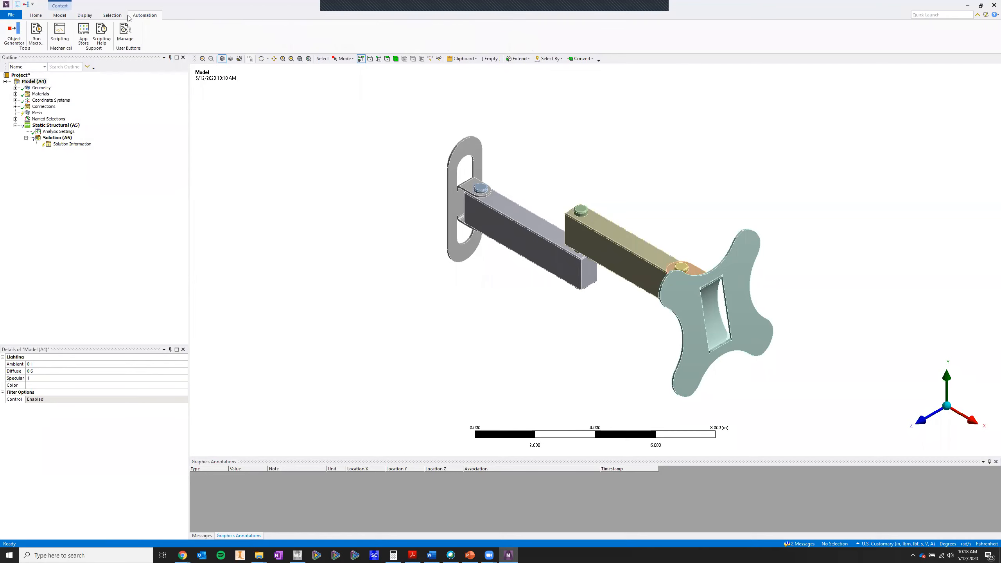
left_click(60, 15)
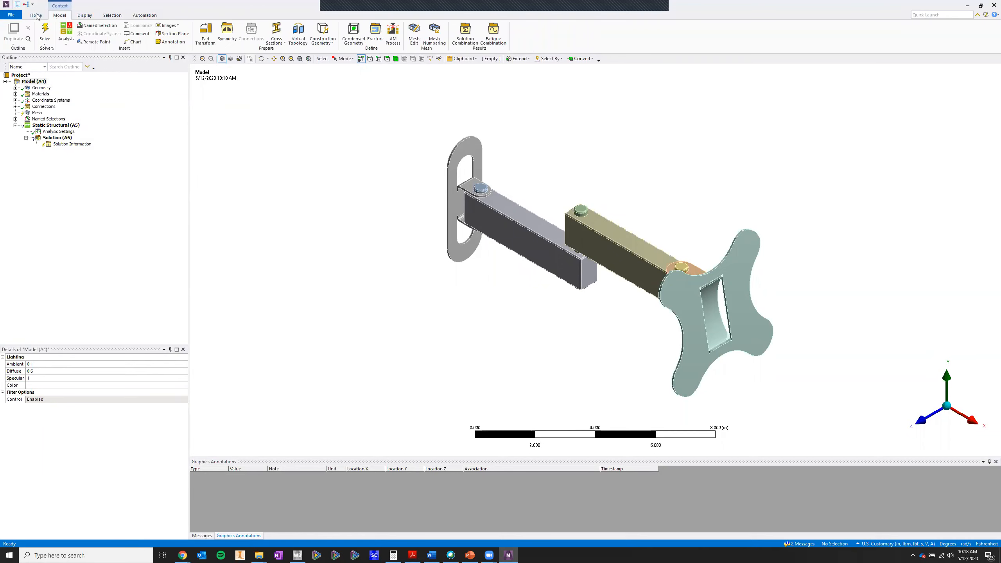
left_click(36, 15)
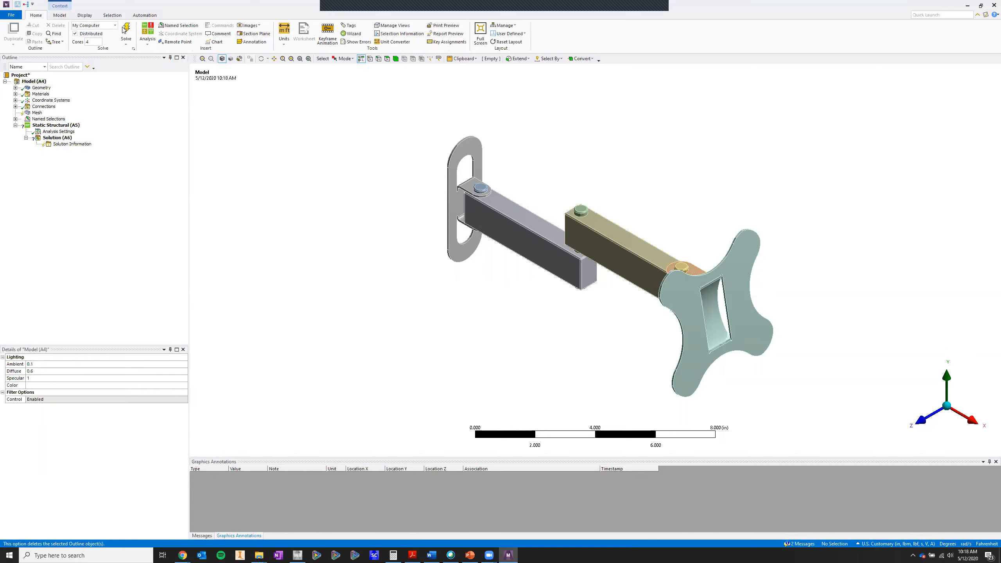
left_click(284, 32)
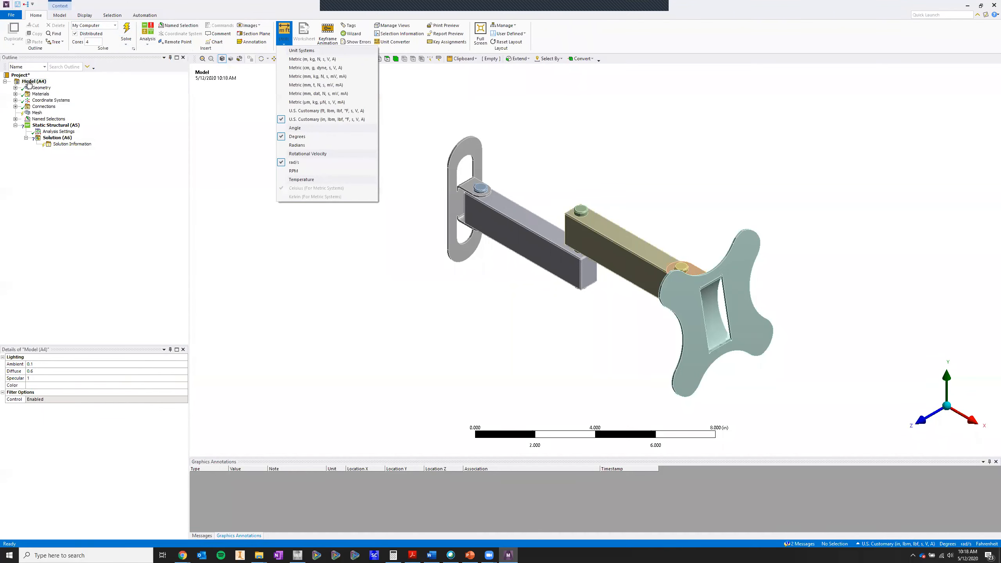
left_click(29, 81)
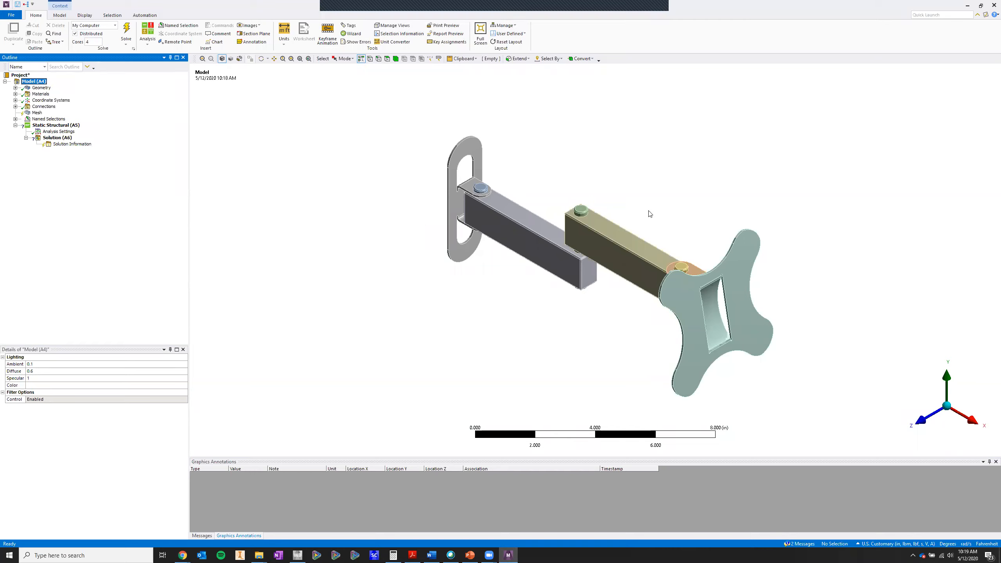
Step: Inspect the mount assembly from the side and other angles, and return it to an isometric view
scroll(652, 232, "up", 2)
middle_click_drag(653, 231, 673, 204)
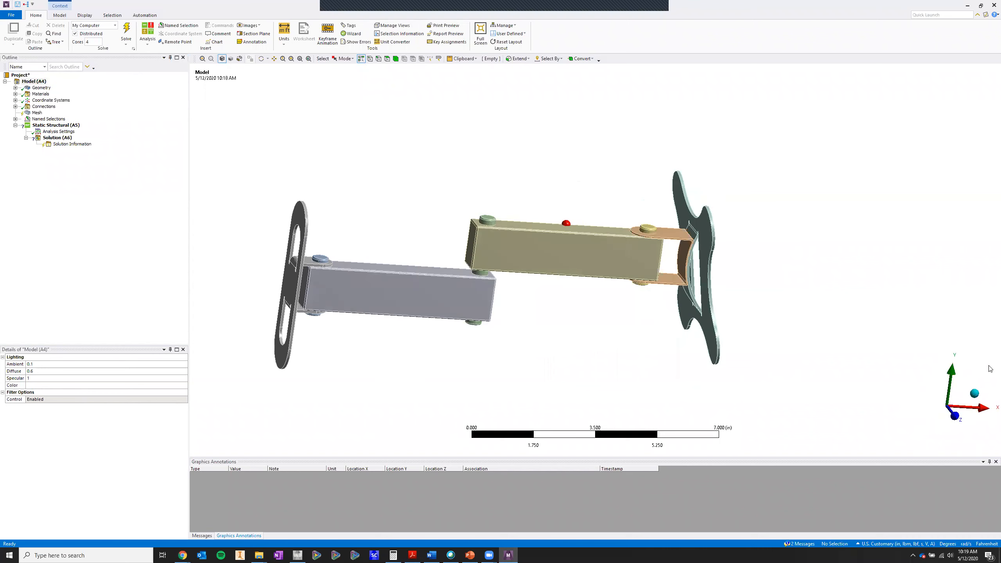
left_click(980, 394)
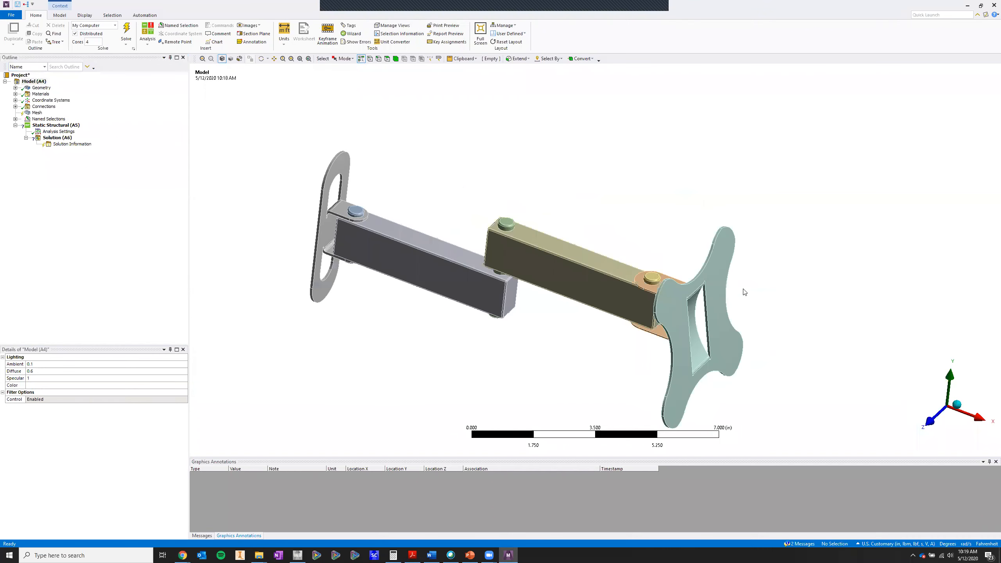
middle_click_drag(494, 241, 460, 179, "ctrl")
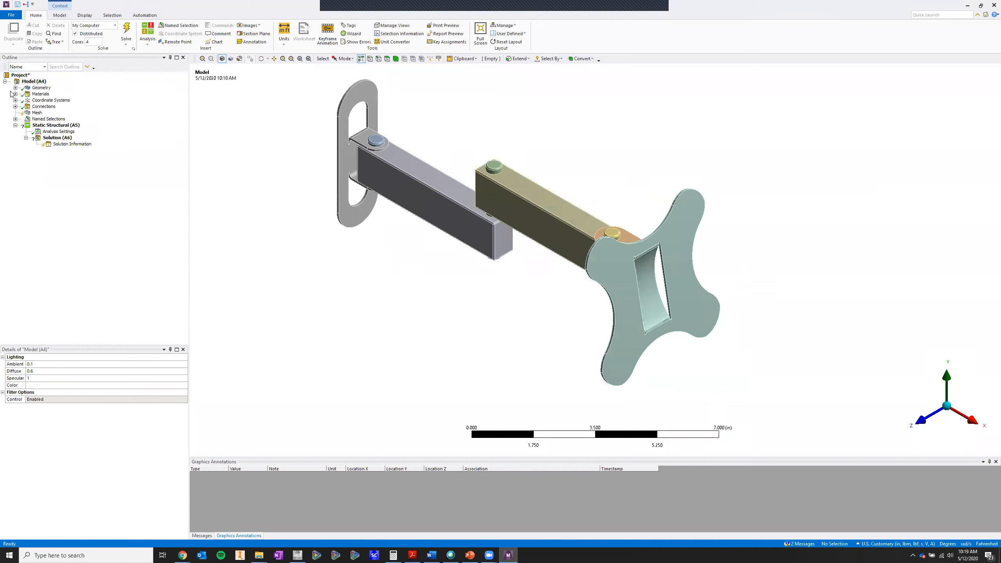
Step: Expand the model's Geometry to list its bodies and show the details of the first one, the slotted wall bracket
left_click(30, 82)
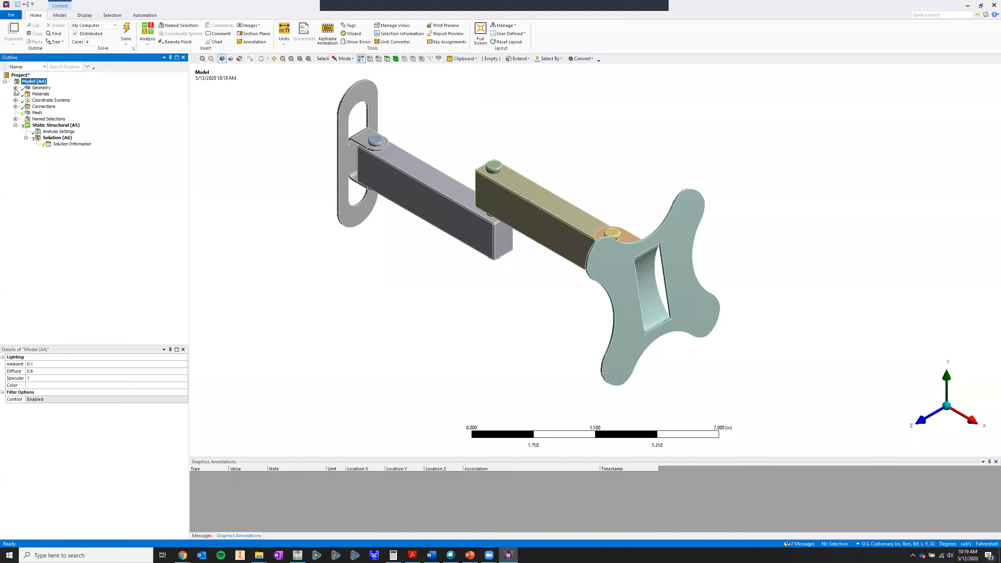
left_click(15, 88)
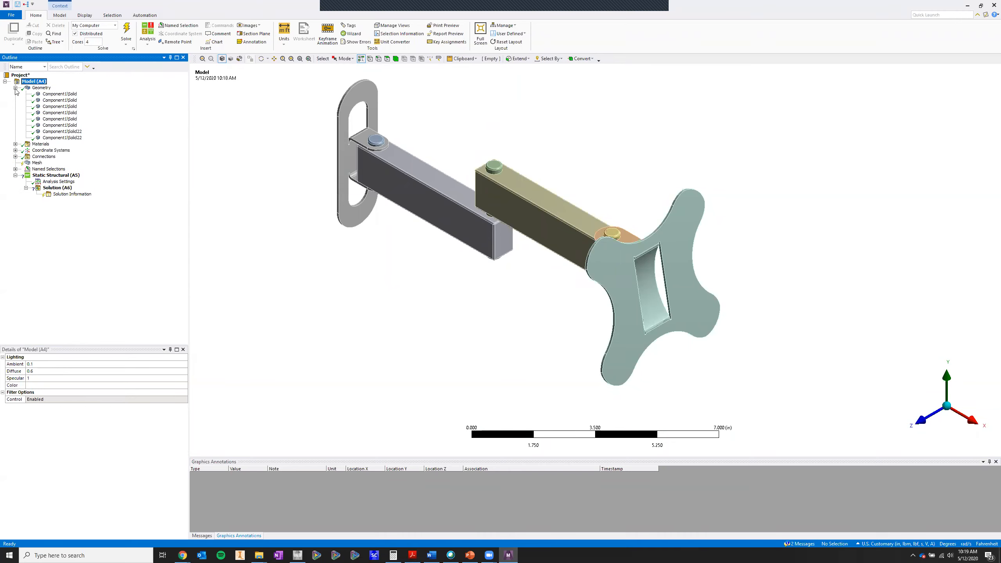
left_click(47, 94)
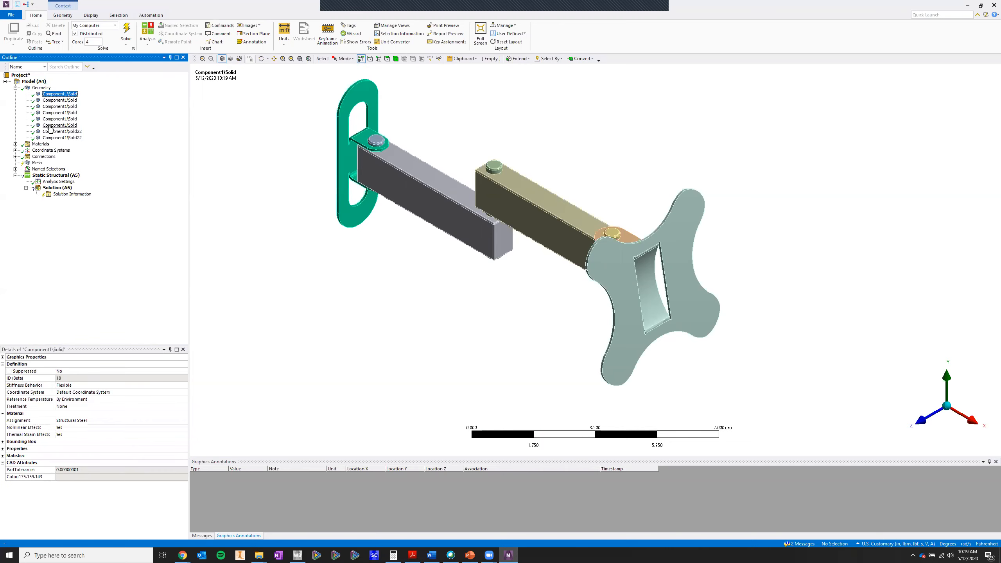
Step: Check the material assignment of all bodies together and examine the material properties of Structural Steel
left_click(55, 139, "shift")
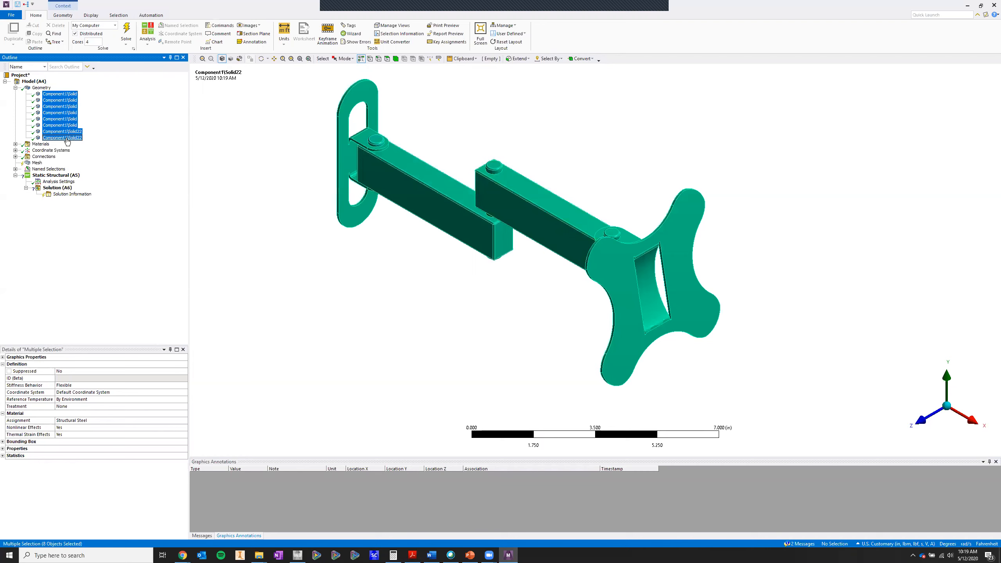
left_click(98, 421)
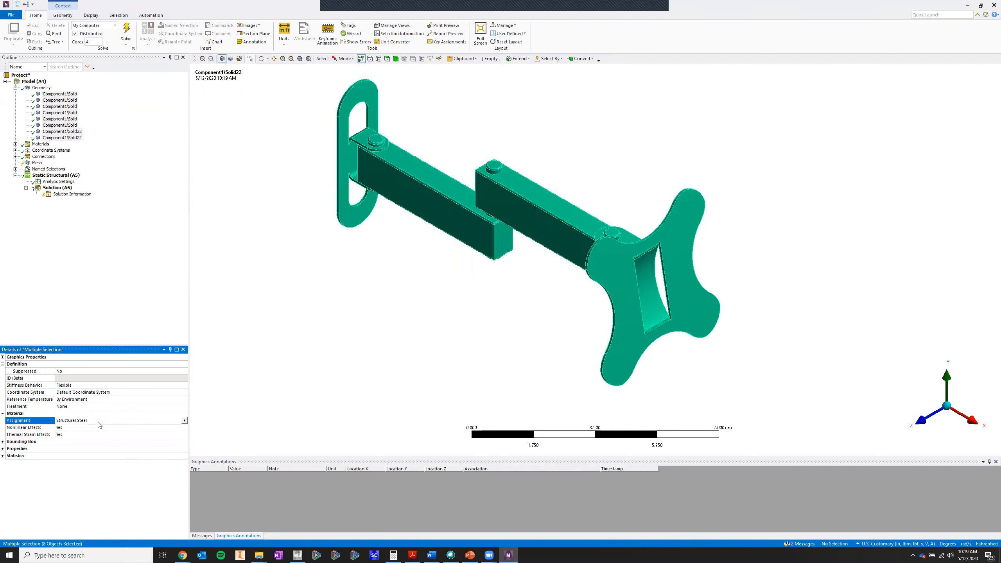
left_click(15, 144)
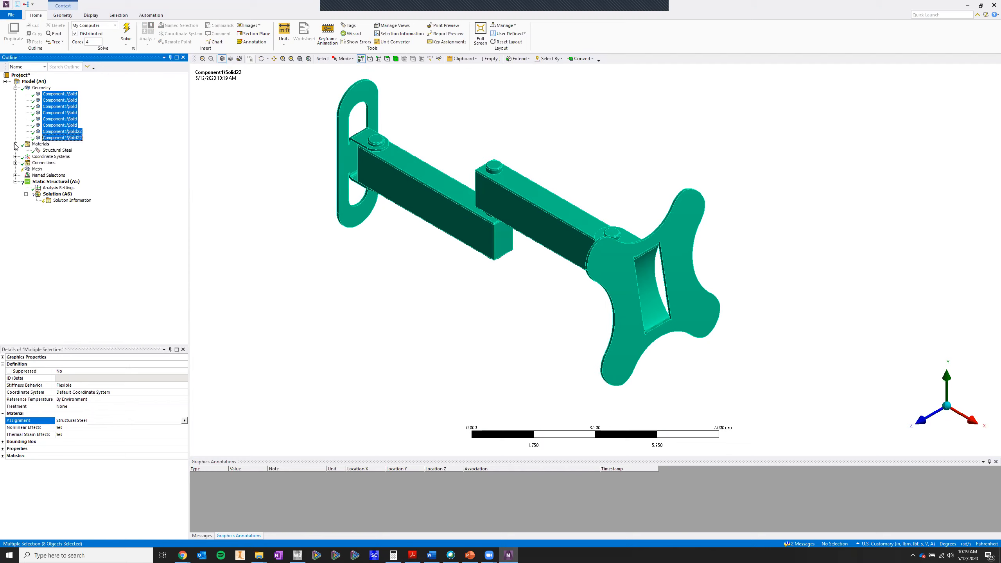
left_click(51, 150)
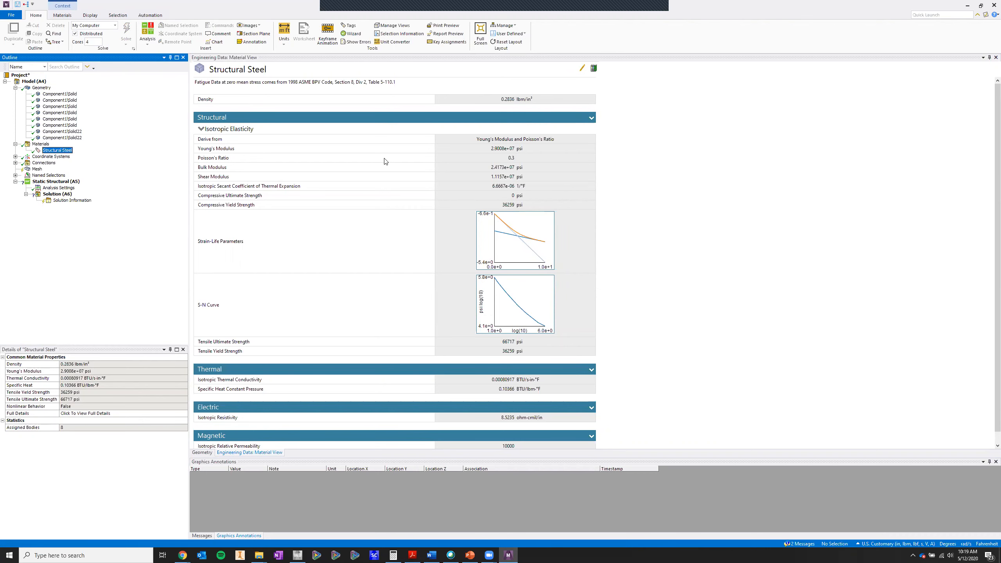
scroll(512, 174, "down", 1)
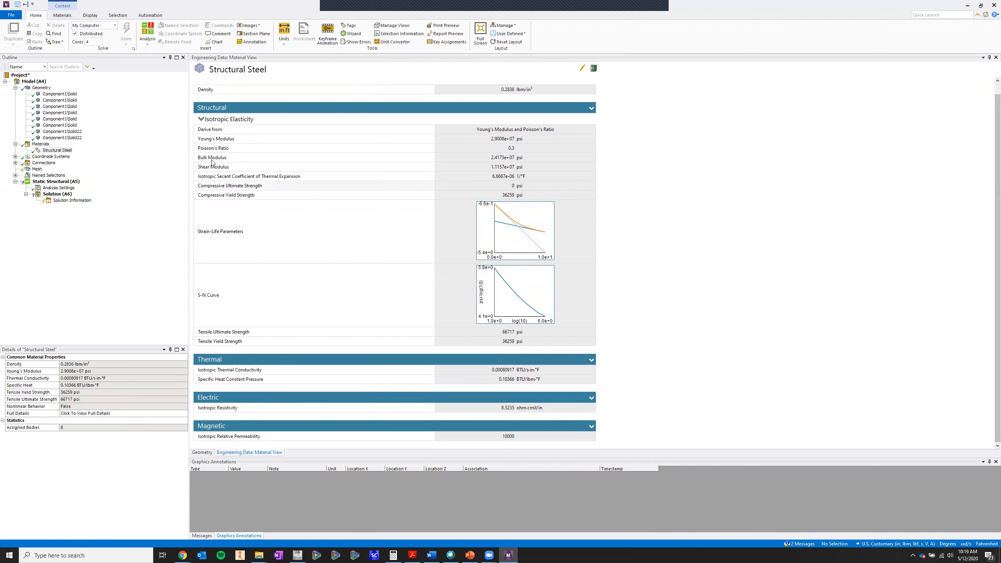
Step: Expand the model's Connections and Contacts to list the individual contact regions
left_click(15, 163)
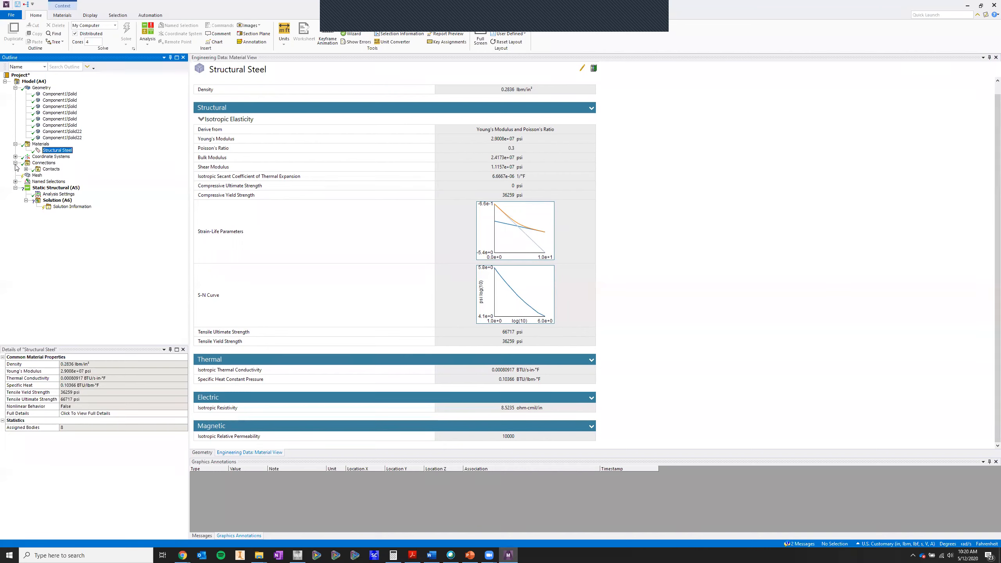
left_click(26, 169)
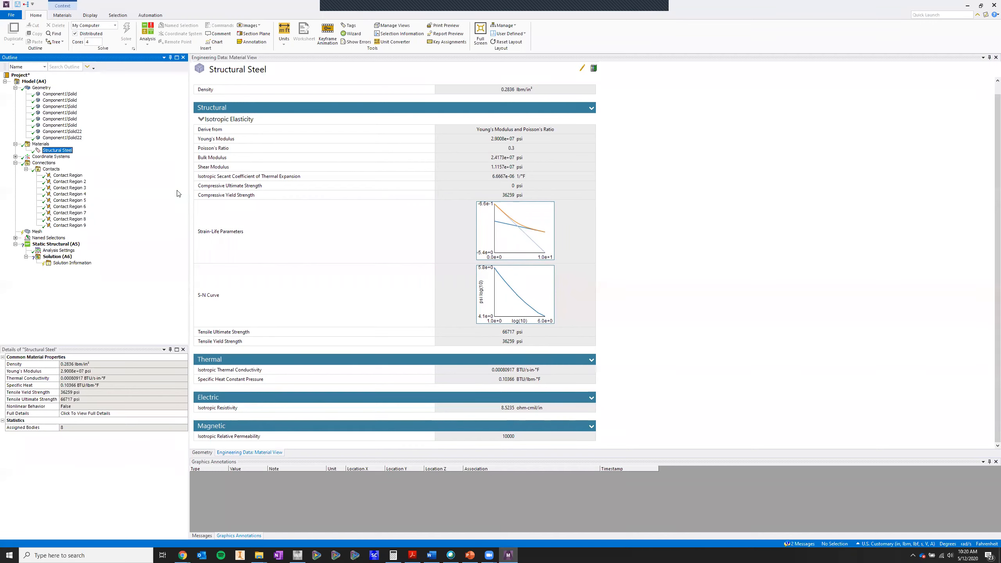
Step: Add Aluminum Alloy and Titanium Alloy to the model's materials and show the properties of Titanium Alloy
left_click(46, 145)
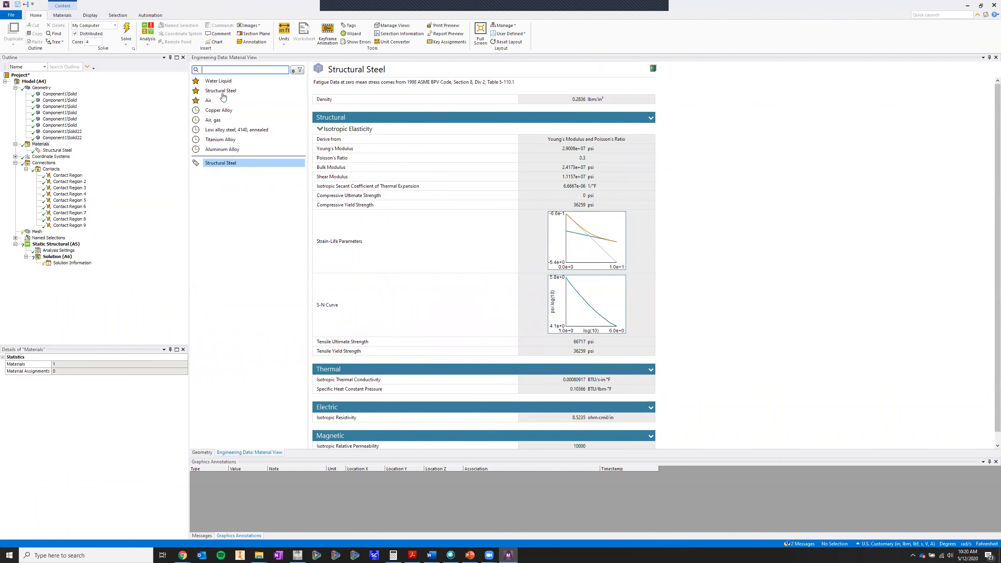
mouse_move(275, 153)
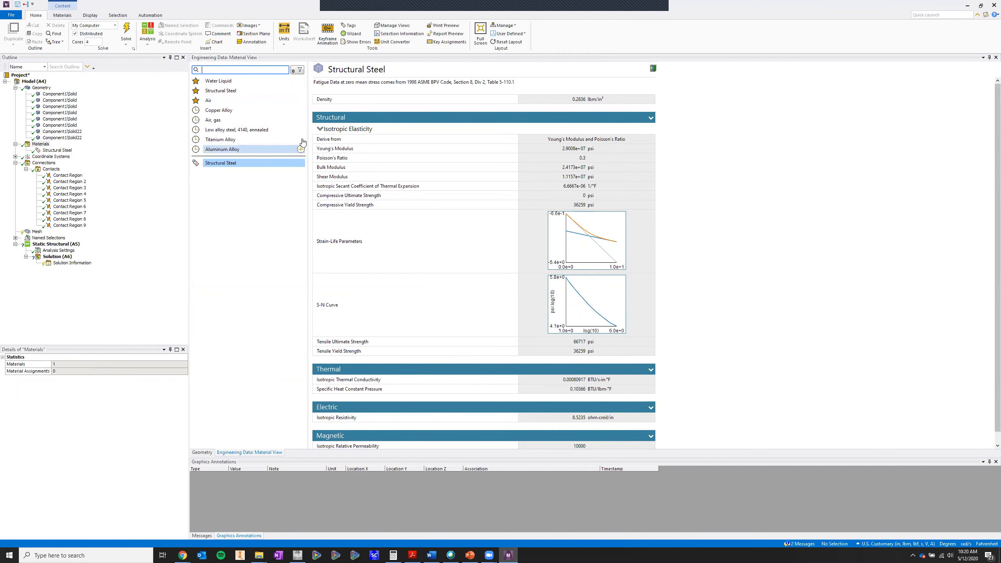
left_click(301, 139)
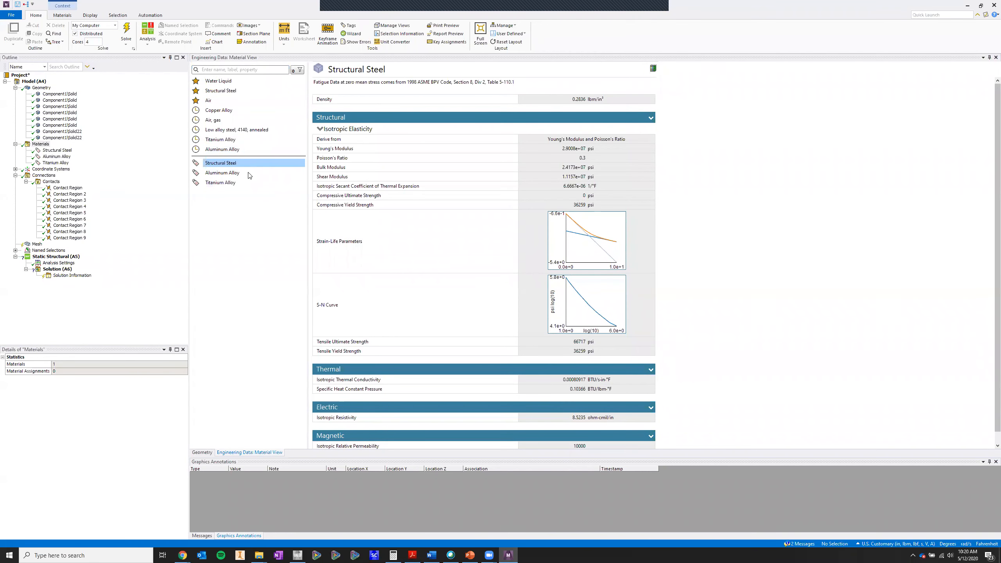
left_click(59, 161)
left_click(59, 156)
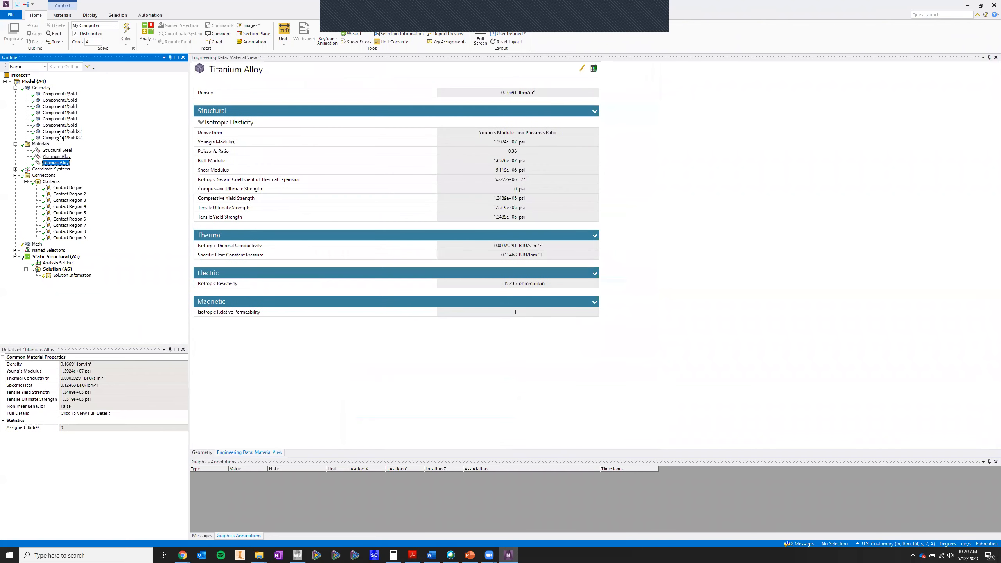
Step: Select all bodies and view the materials available for their assignment, closing the list without choosing one
left_click(59, 94)
left_click(61, 137, "shift")
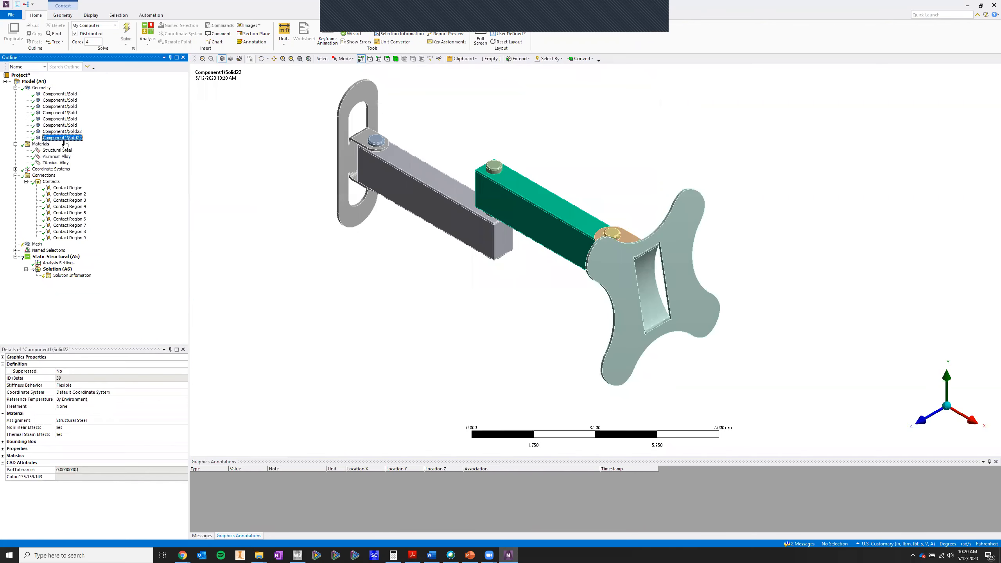
left_click(178, 420)
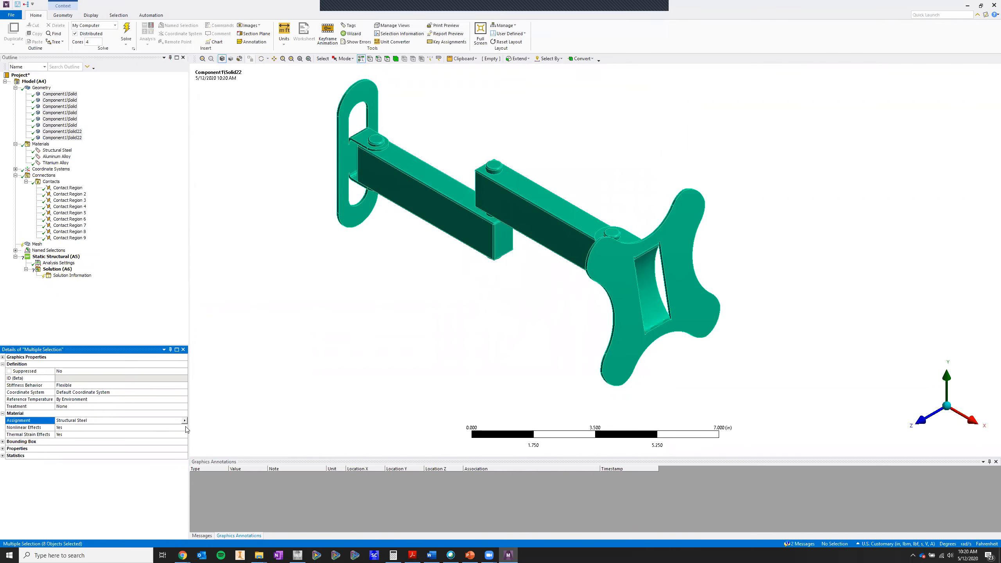
left_click(184, 420)
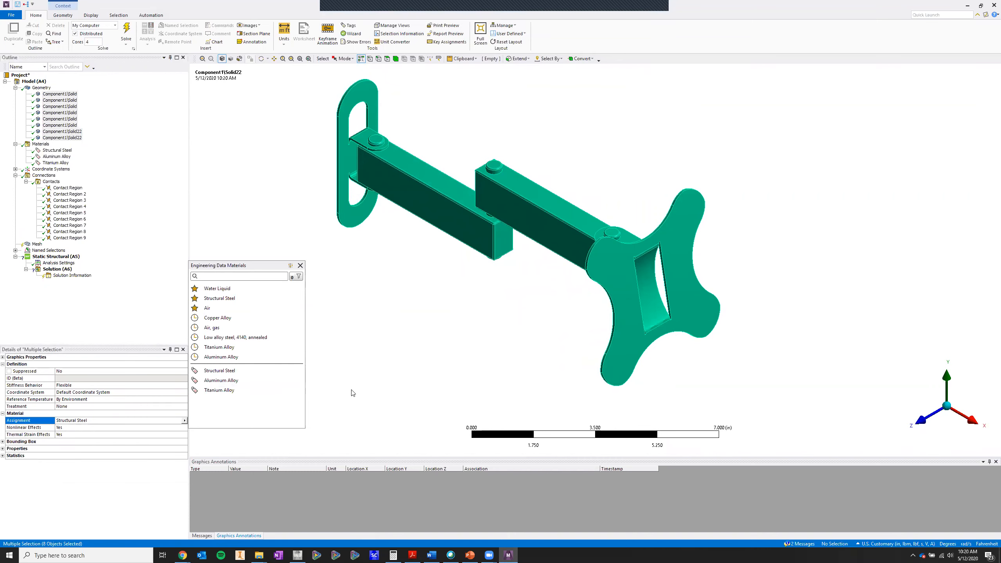
left_click(385, 365)
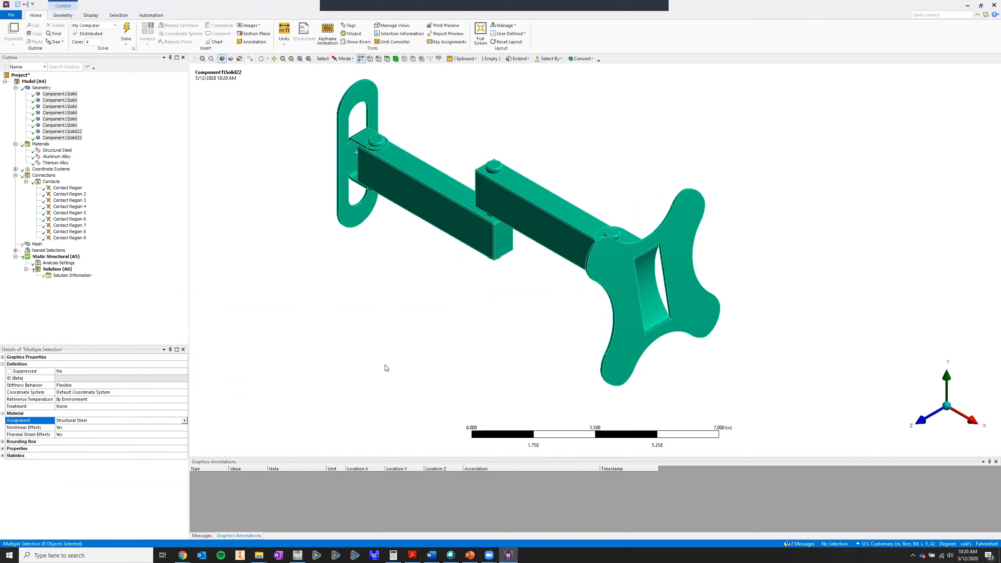
Step: Examine the Contacts group's settings and step through its contact regions from the first to Contact Region 9
left_click(49, 181)
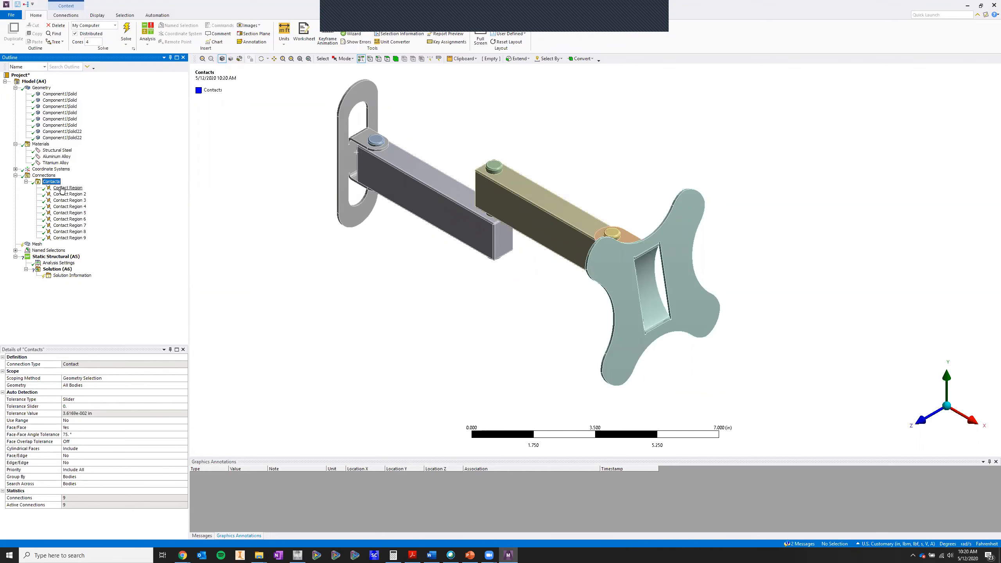
left_click(63, 189)
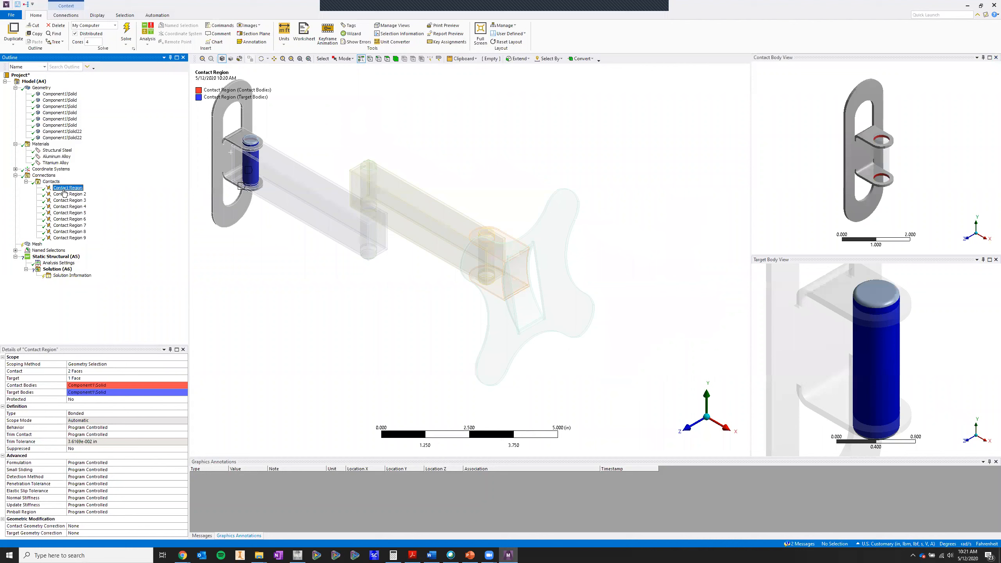
key("Down")
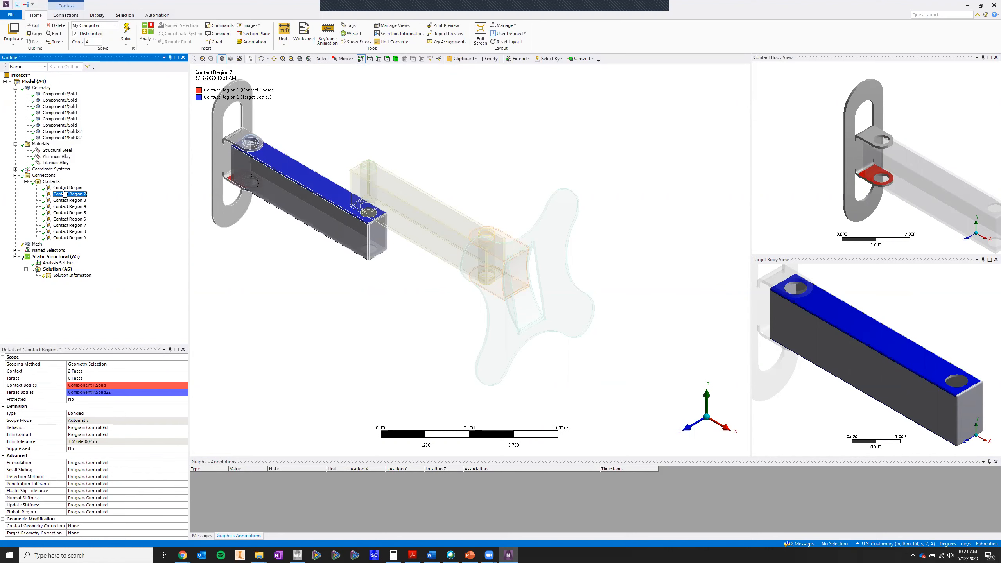
key("Down")
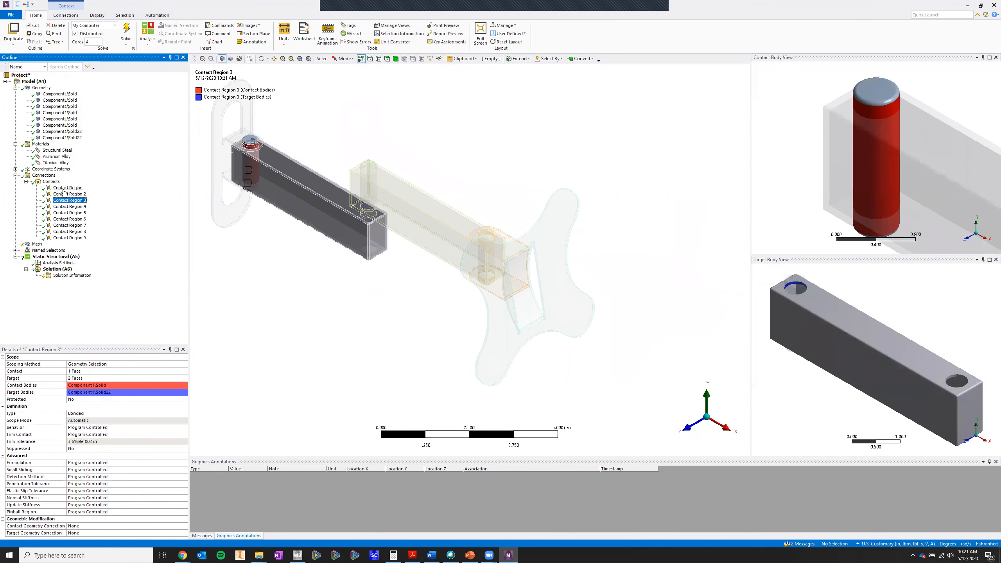
key("Down")
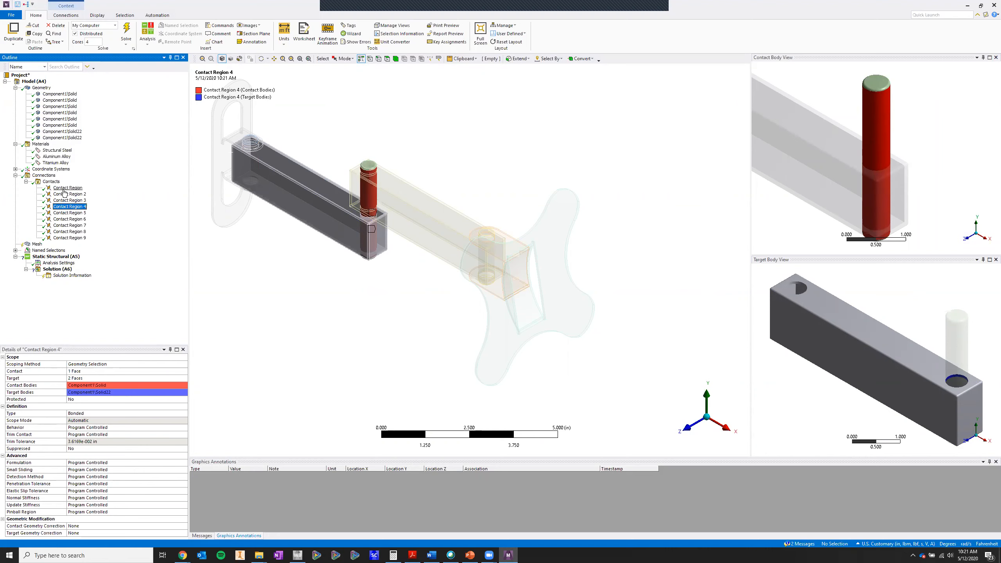
key("Down")
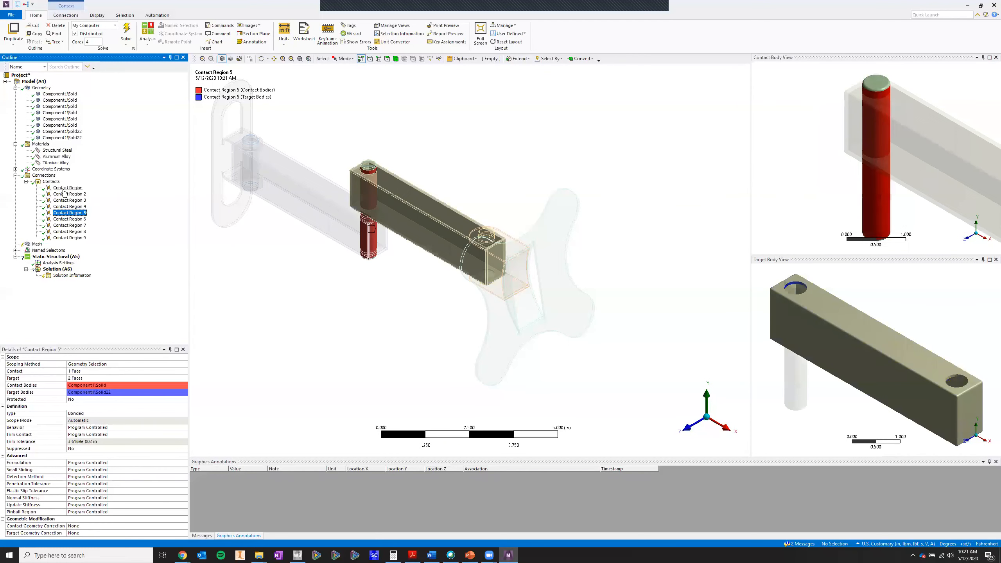
key("Down")
key("Down")
key("Down")
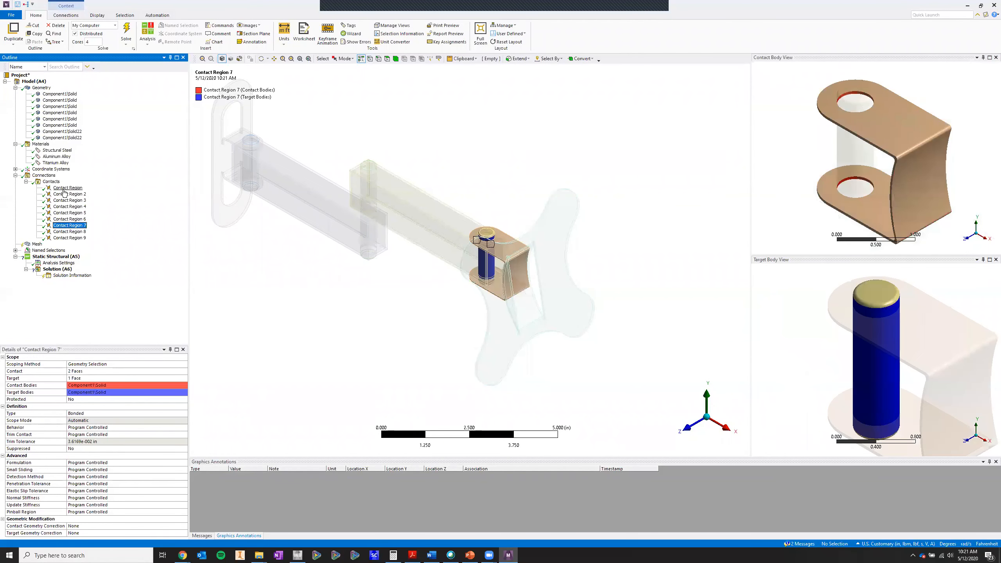
key("Down")
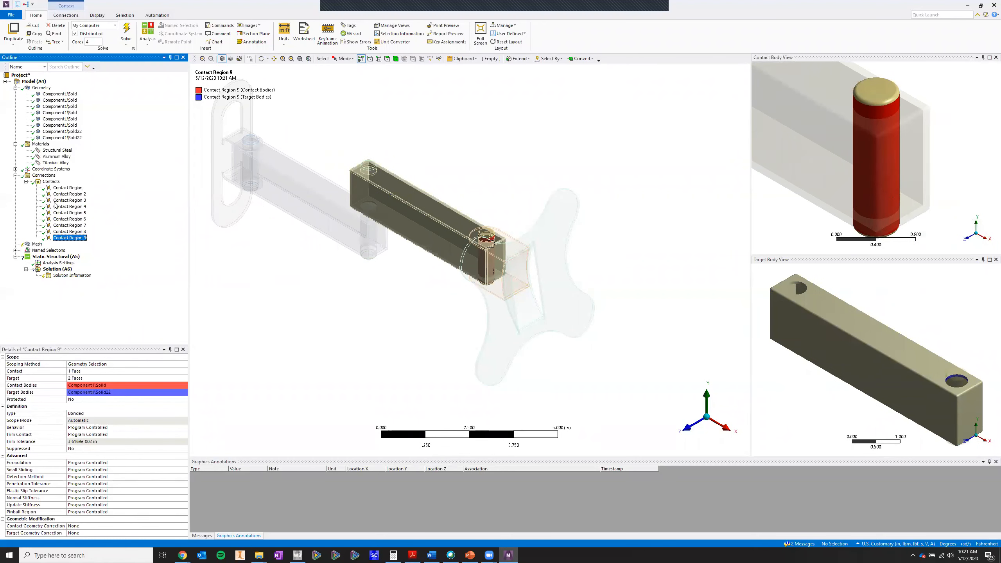
Step: Set the overall mesh element size to 0.05 in
left_click(36, 244)
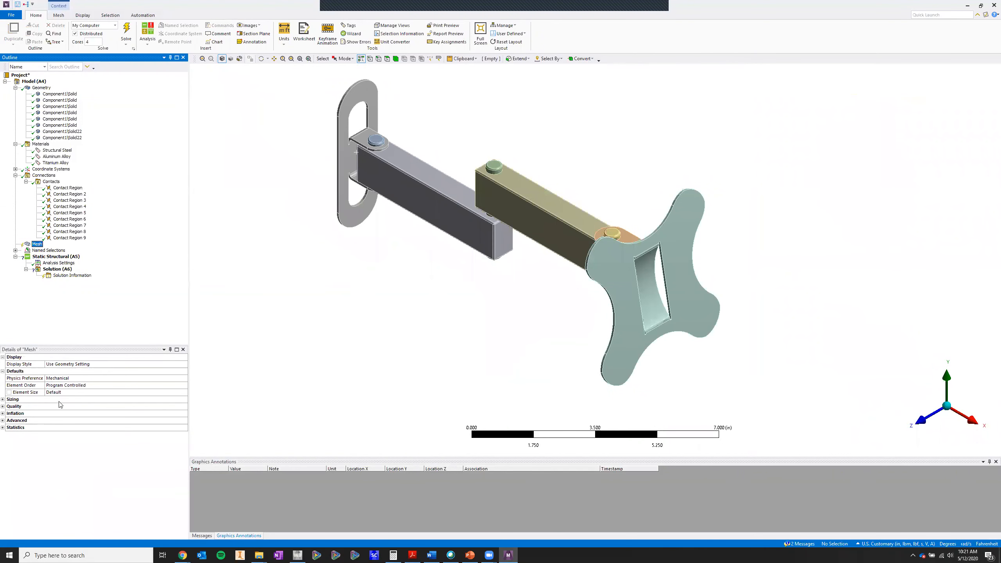
left_click(63, 392)
type(".05")
key("Return")
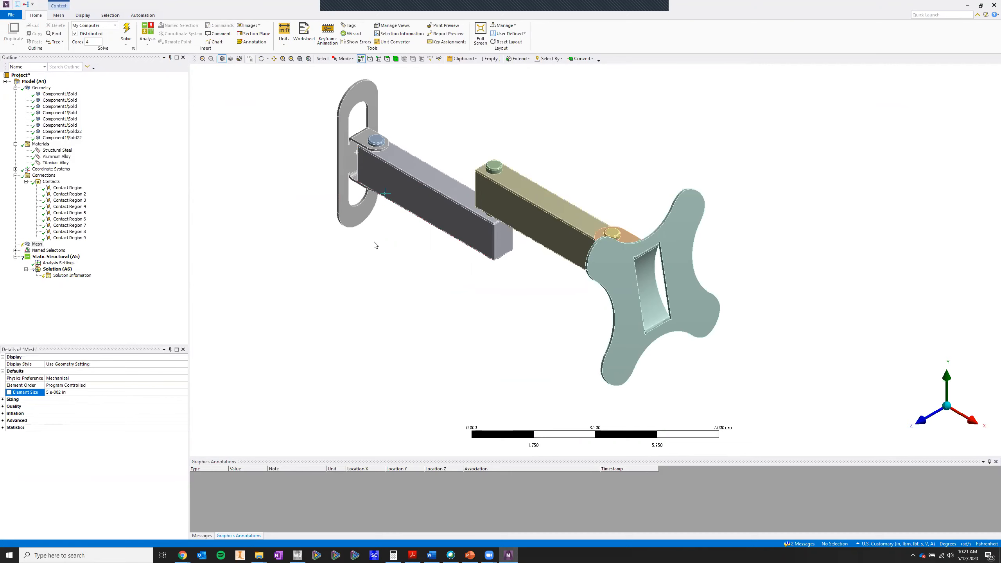
Step: Inspect the arm attached to the wall bracket and its pins up close from the side, and return to an isometric view
scroll(461, 339, "up", 1)
middle_click_drag(462, 339, 933, 392)
left_click(948, 411)
middle_click_drag(602, 347, 718, 283, "ctrl")
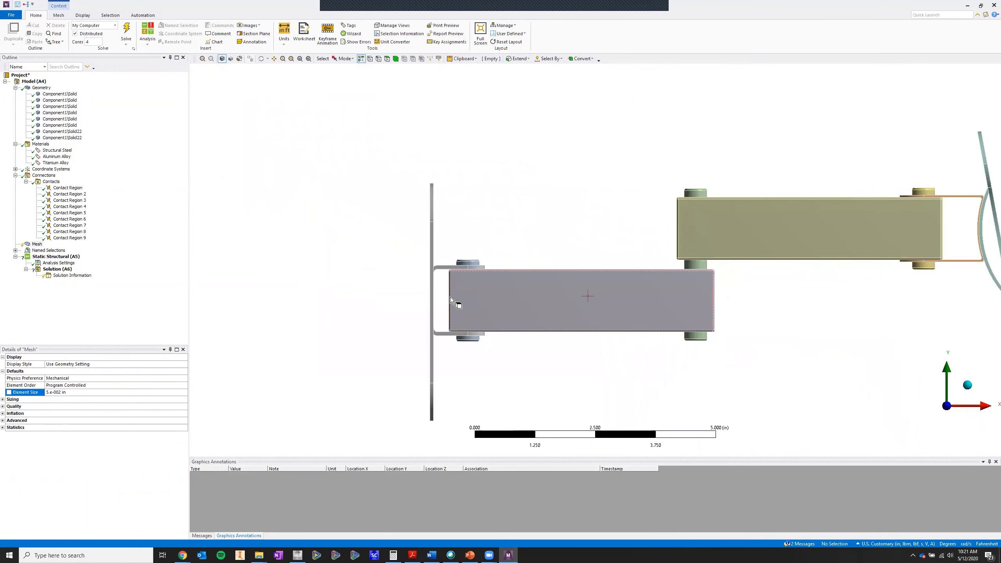
scroll(516, 298, "up", 5)
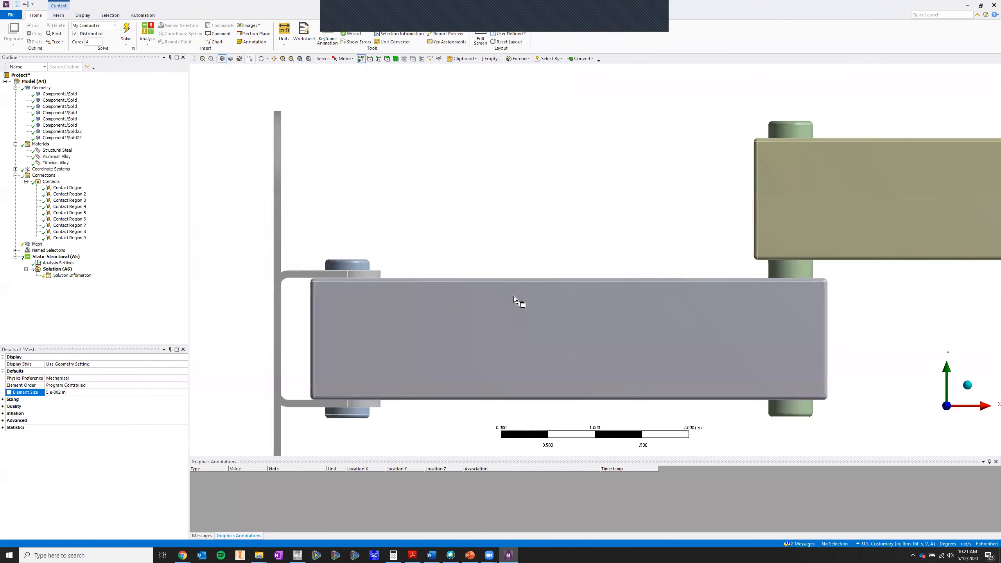
scroll(514, 301, "up", 1)
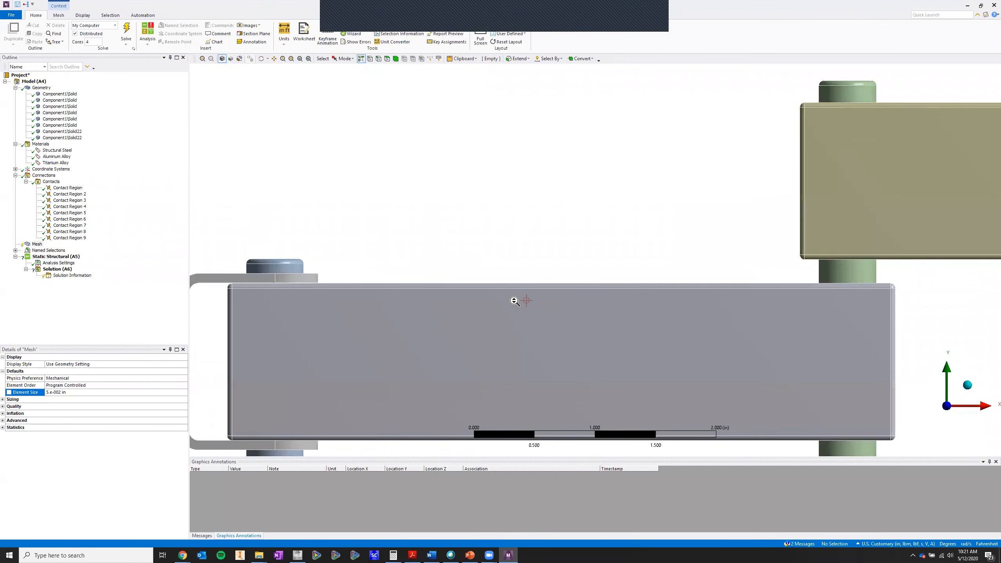
scroll(514, 301, "up", 2)
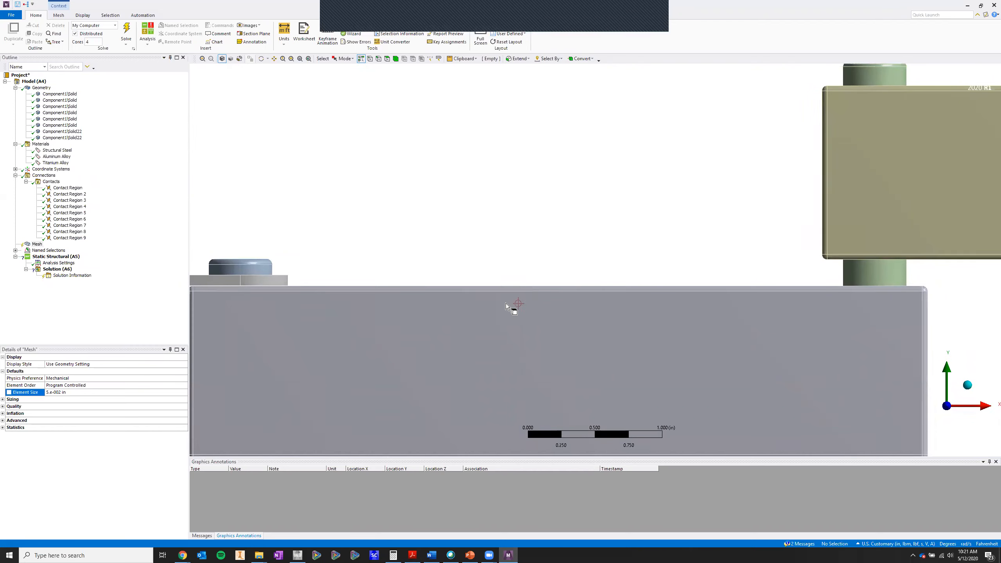
left_click(966, 387)
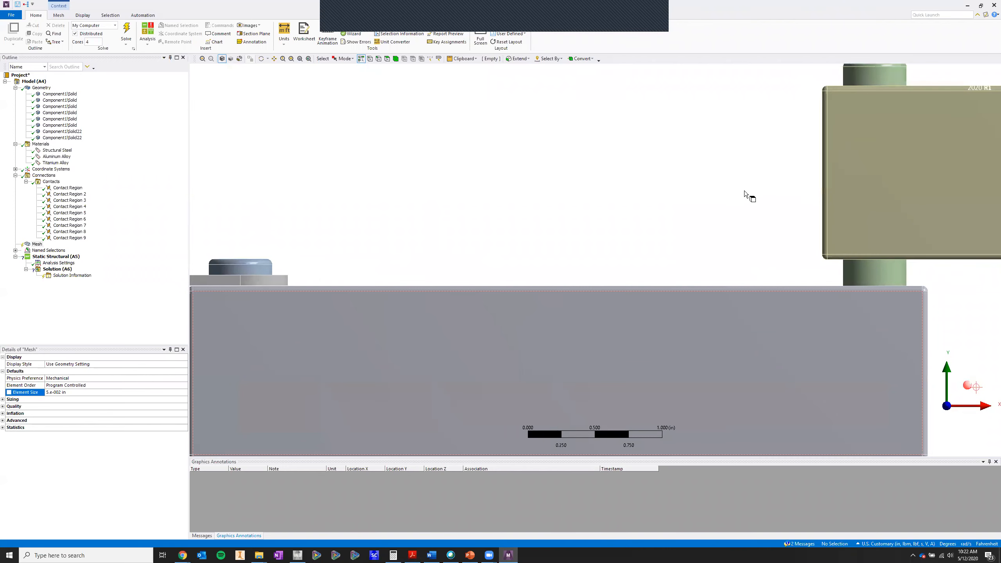
scroll(754, 188, "down", 2)
middle_click_drag(754, 188, 681, 196, "ctrl")
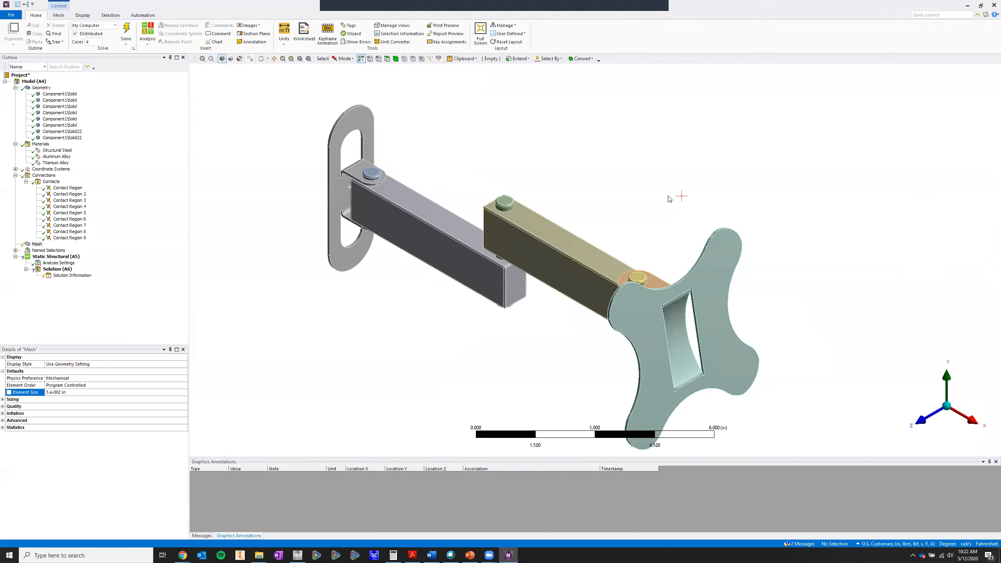
scroll(542, 166, "down", 1)
middle_click_drag(611, 177, 555, 161, "ctrl")
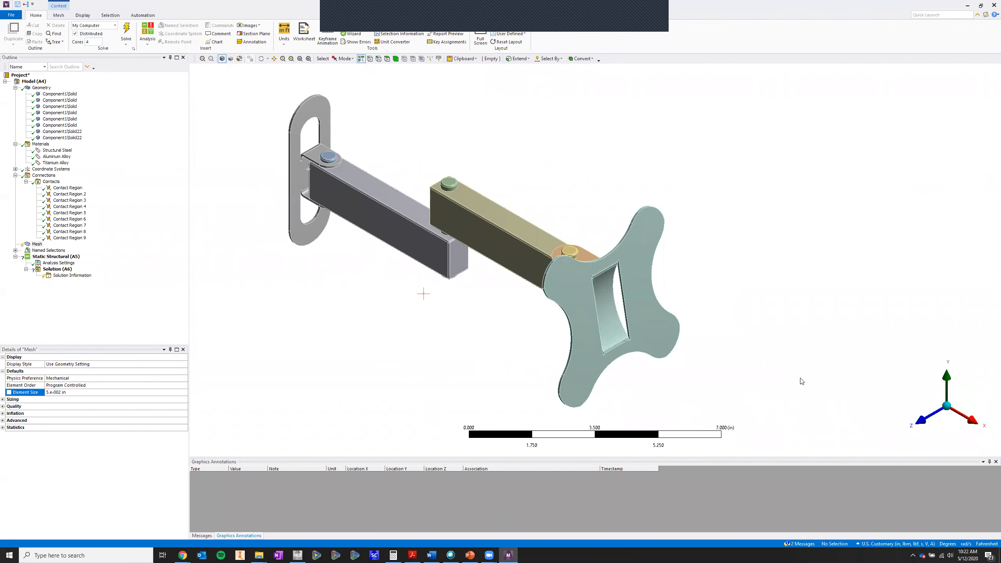
Step: Inspect the thin wall bracket and its pinned joint with the arm up close in a side view
left_click(929, 421)
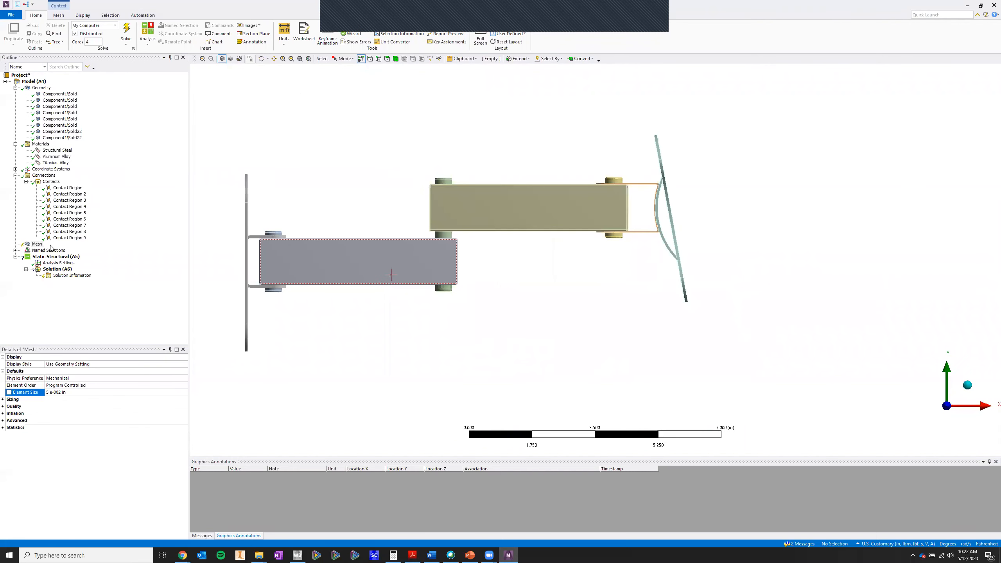
left_click(73, 392)
middle_click_drag(329, 267, 520, 273, "ctrl")
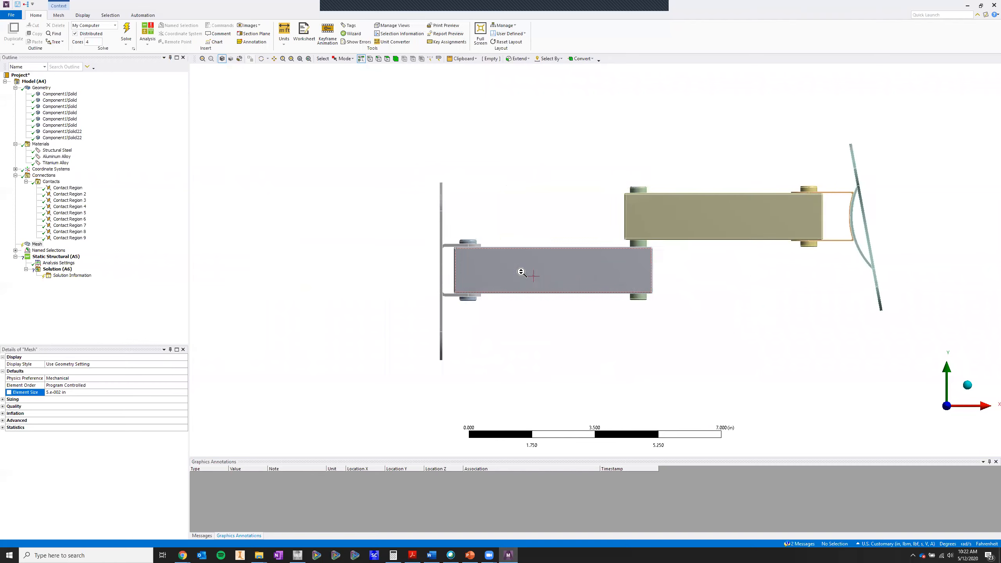
scroll(520, 271, "up", 7)
middle_click_drag(426, 267, 582, 256, "ctrl")
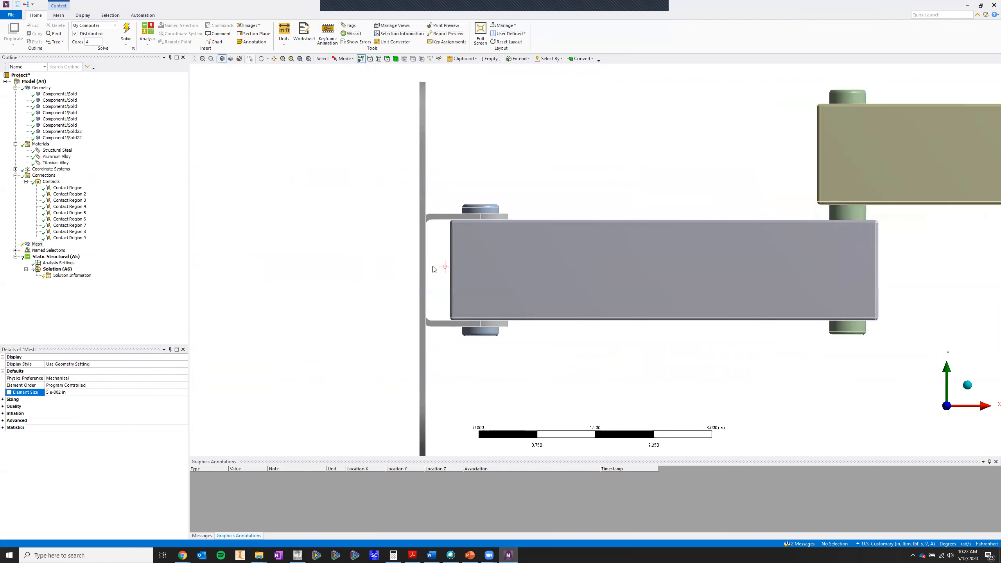
Step: Generate the mesh for the whole mount assembly
scroll(434, 270, "up", 4)
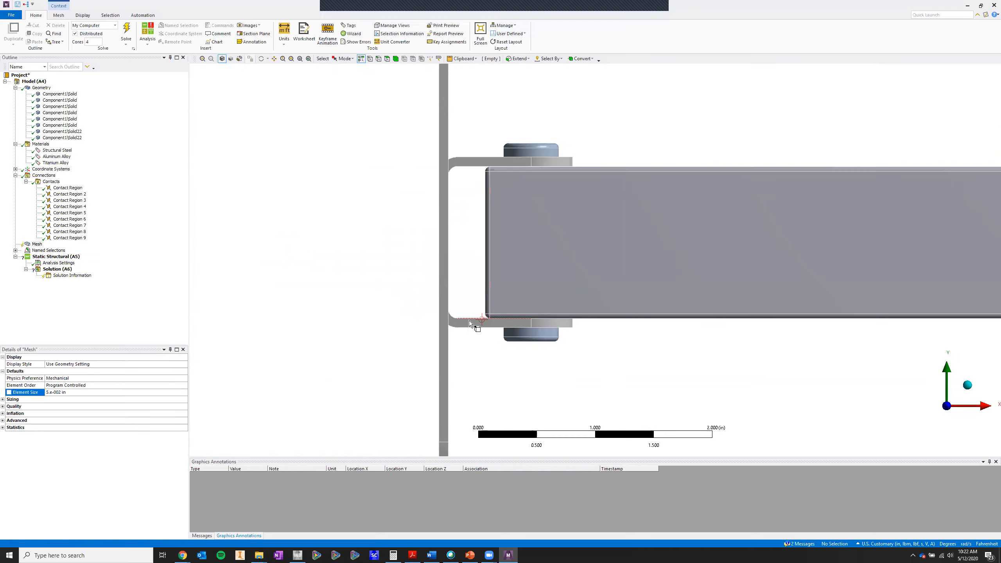
scroll(469, 322, "up", 1)
middle_click_drag(469, 321, 521, 310, "ctrl")
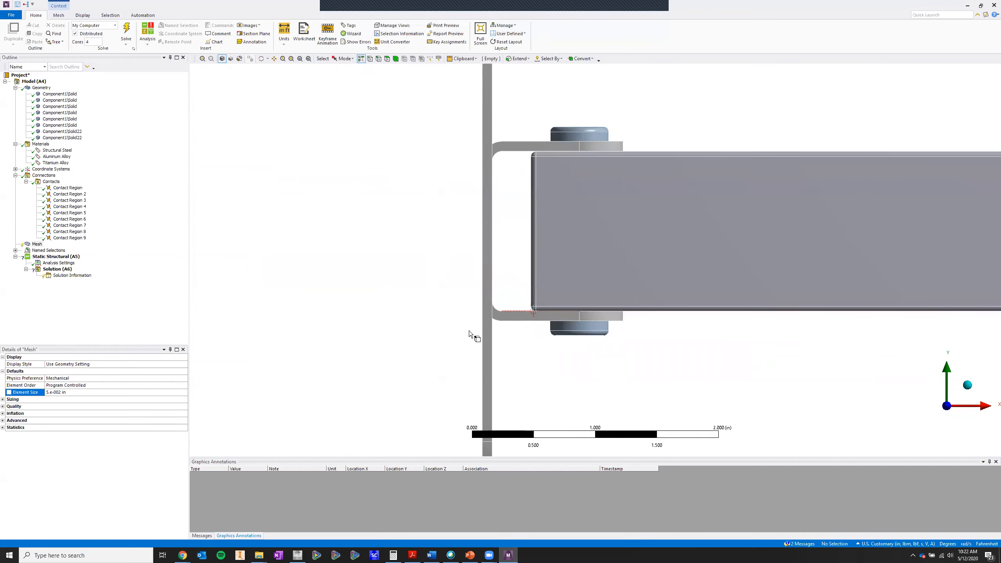
scroll(546, 311, "up", 2)
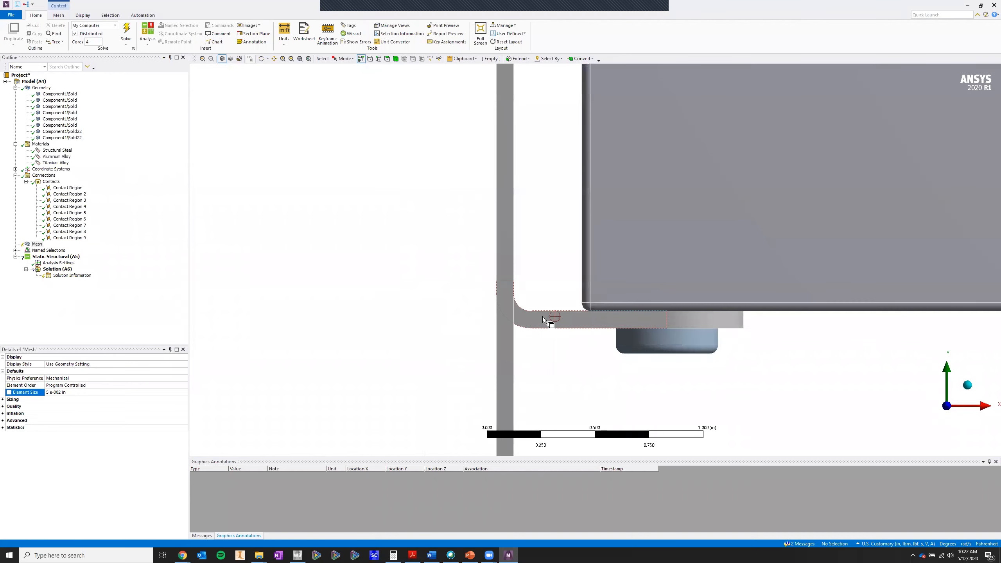
left_click(79, 392)
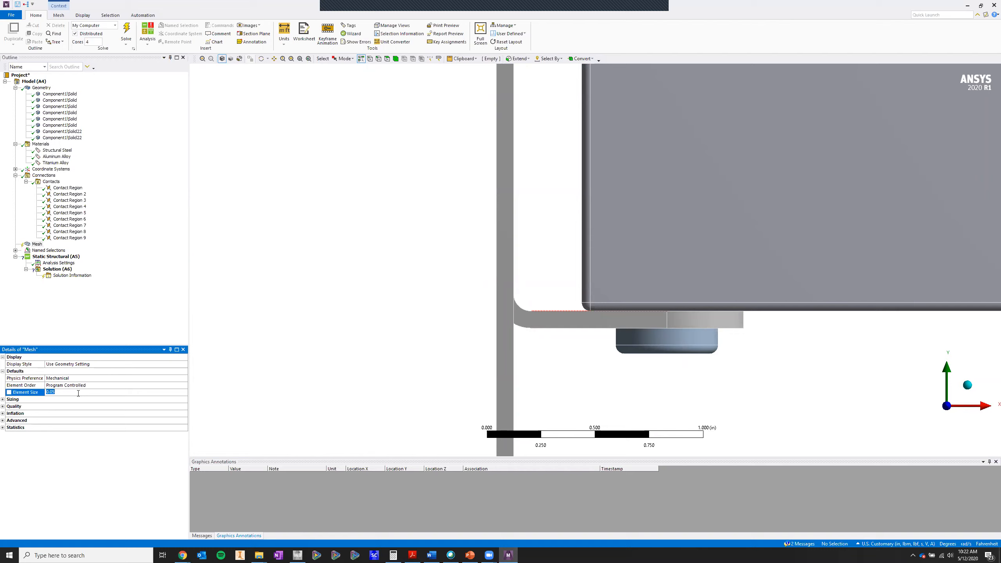
left_click(35, 245)
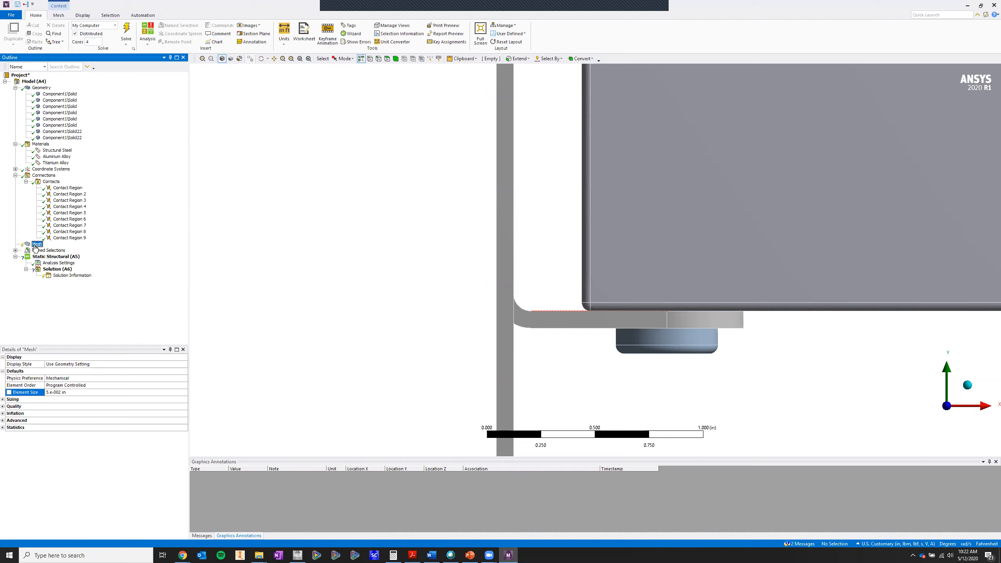
right_click(35, 247)
left_click(49, 271)
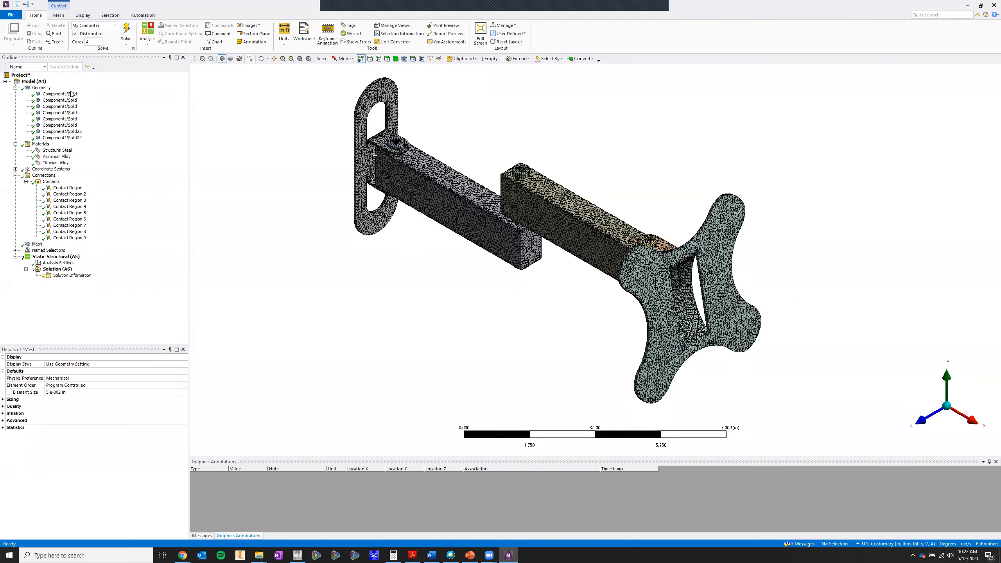
Step: Add a point mass of 44 lbm to the front face of the cross-shaped VESA plate
right_click(42, 88)
mouse_move(106, 91)
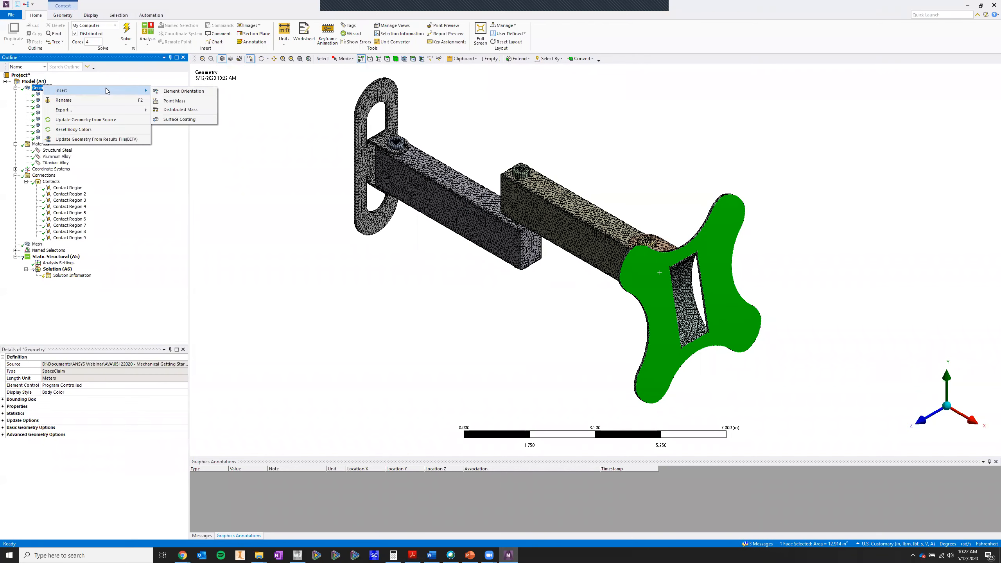
left_click(187, 101)
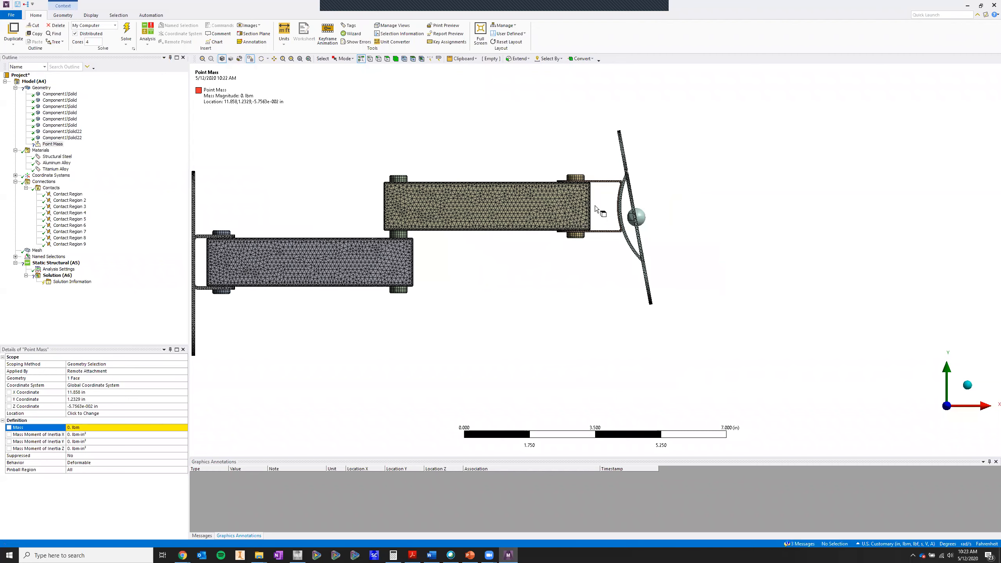
left_click(967, 385)
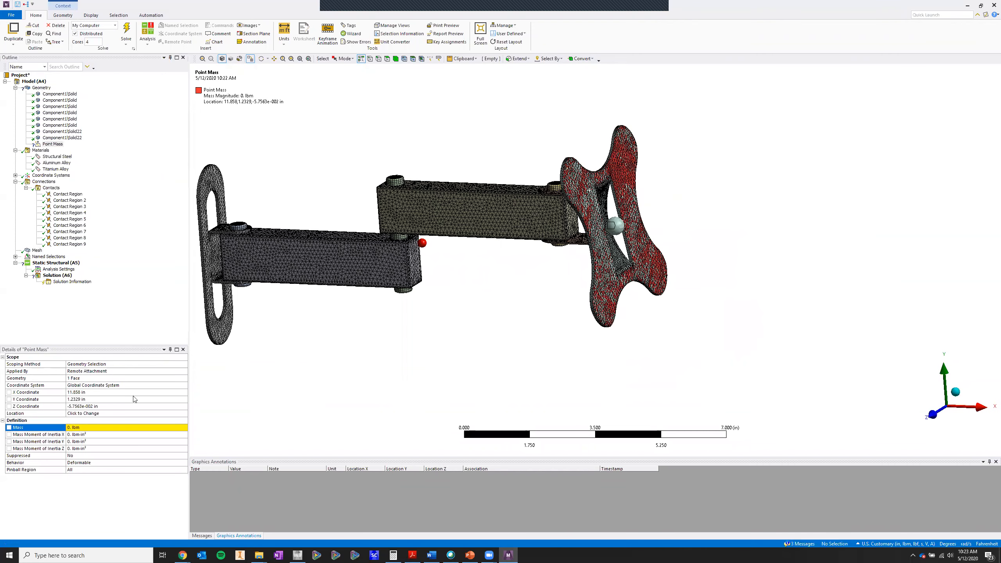
left_click(118, 429)
type("4")
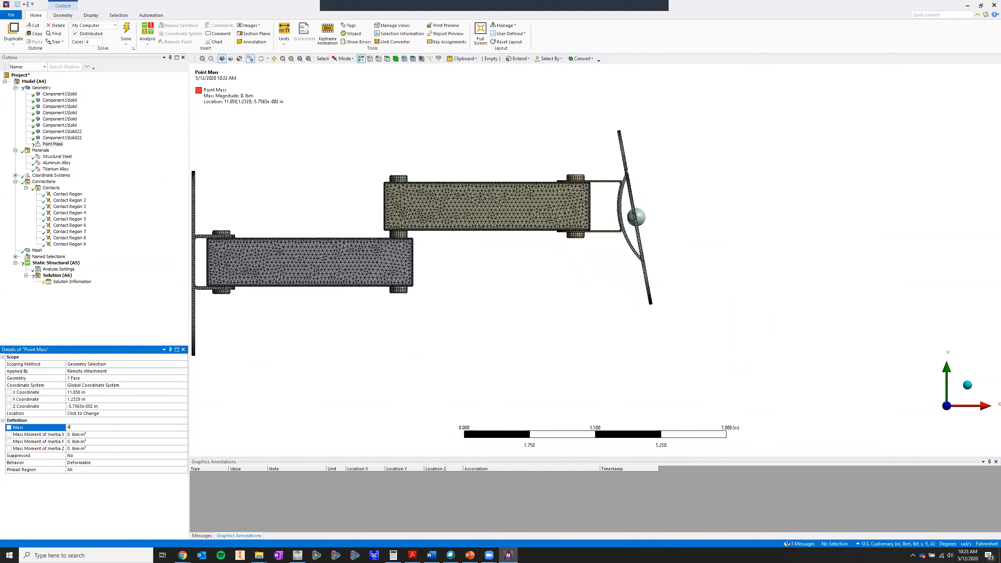
type("4")
key("Return")
right_click(51, 267)
left_click(171, 256)
mouse_move(98, 269)
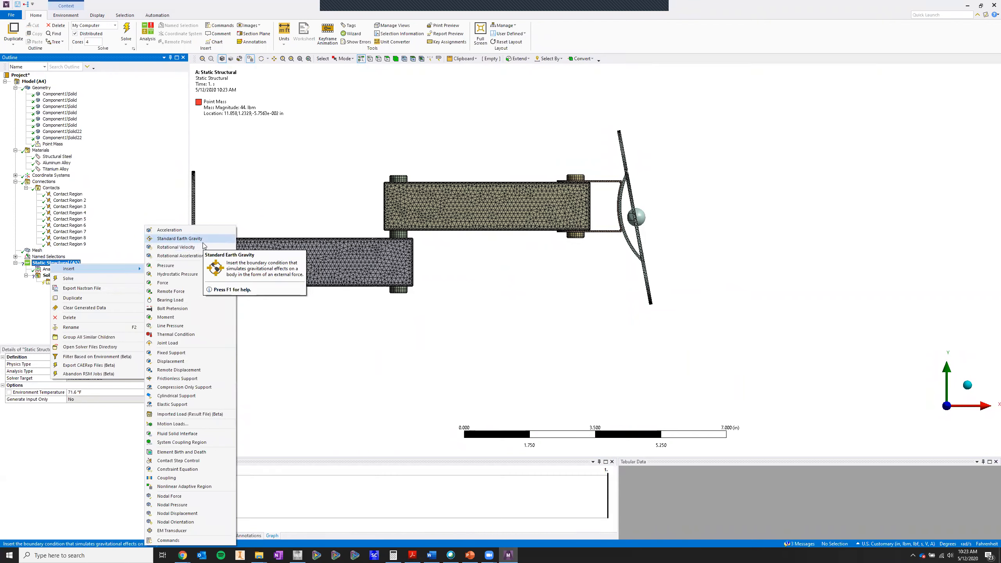
left_click(267, 168)
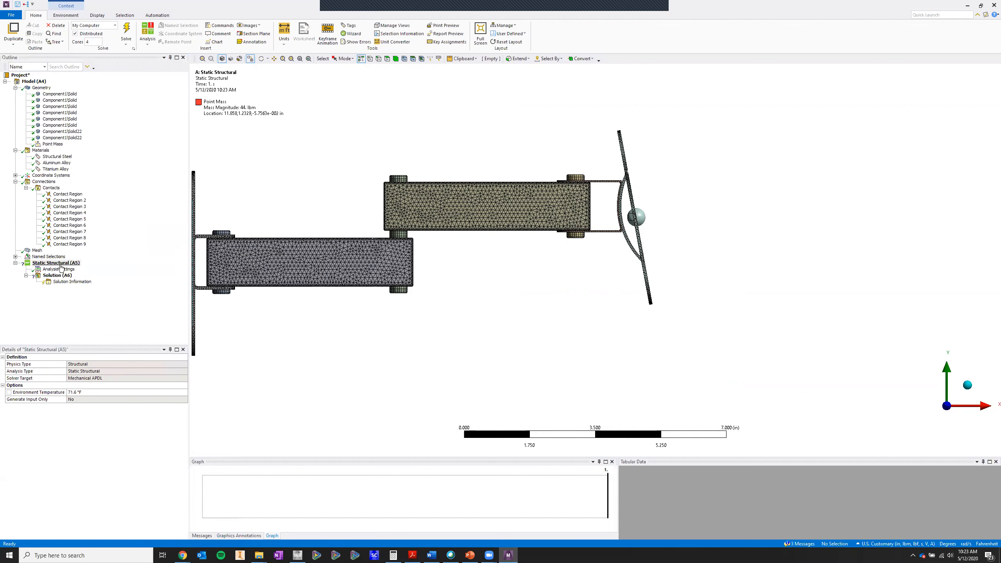
Step: Add Standard Earth Gravity to the static structural analysis and set its direction to -Y
mouse_move(269, 204)
middle_mouse_down("ctrl")
mouse_move(409, 172)
mouse_move(274, 202)
middle_mouse_up("ctrl")
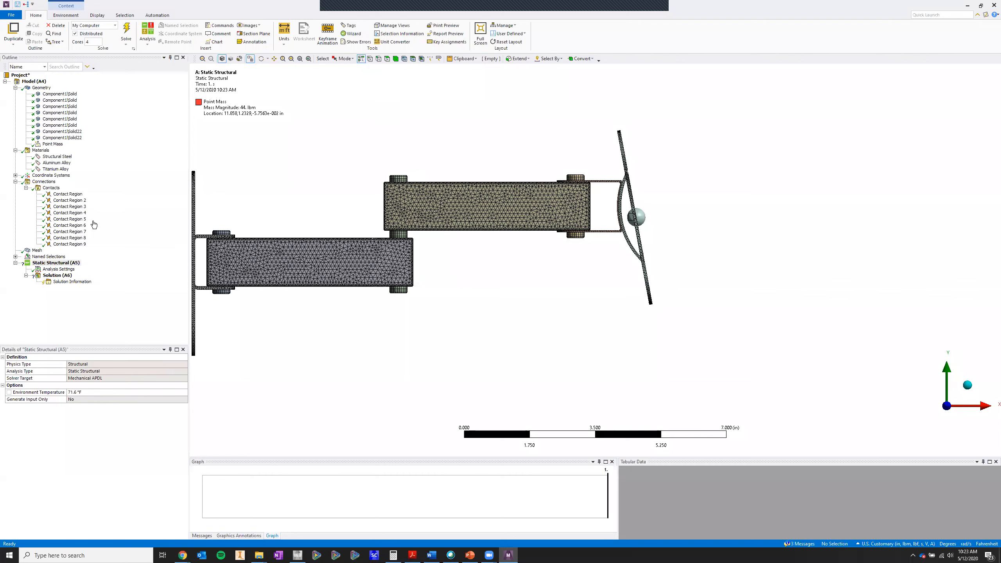
right_click(68, 264)
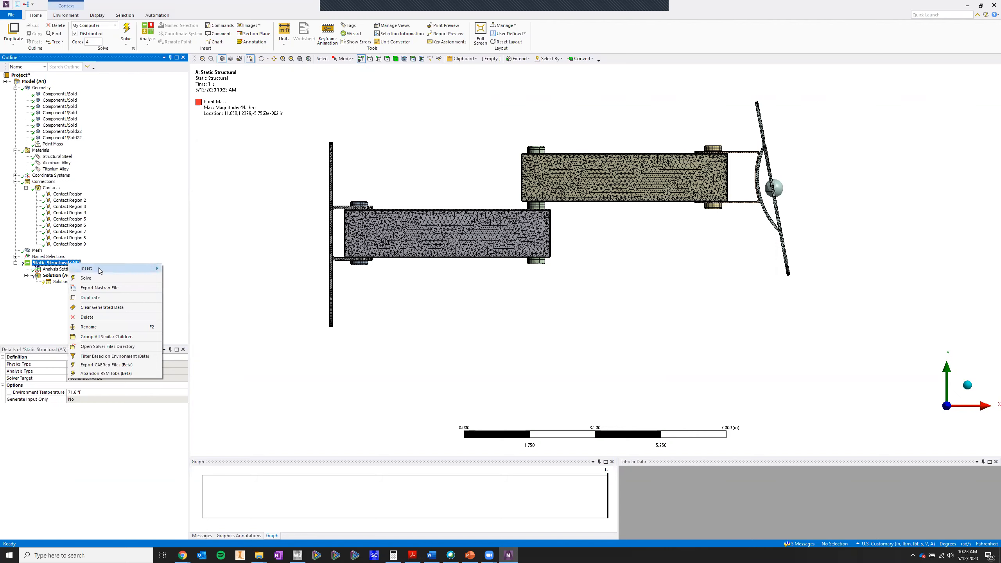
mouse_move(100, 270)
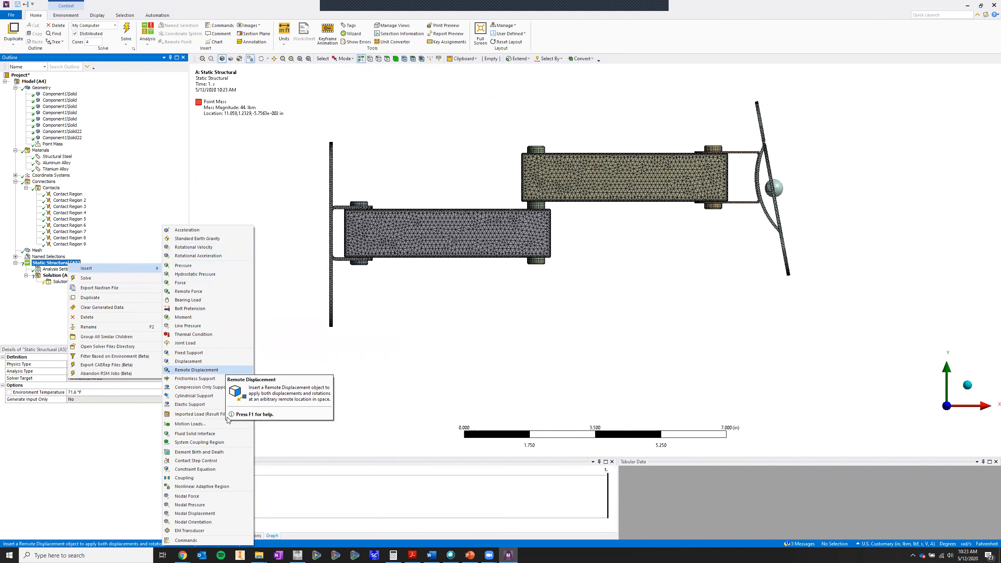
left_click(220, 239)
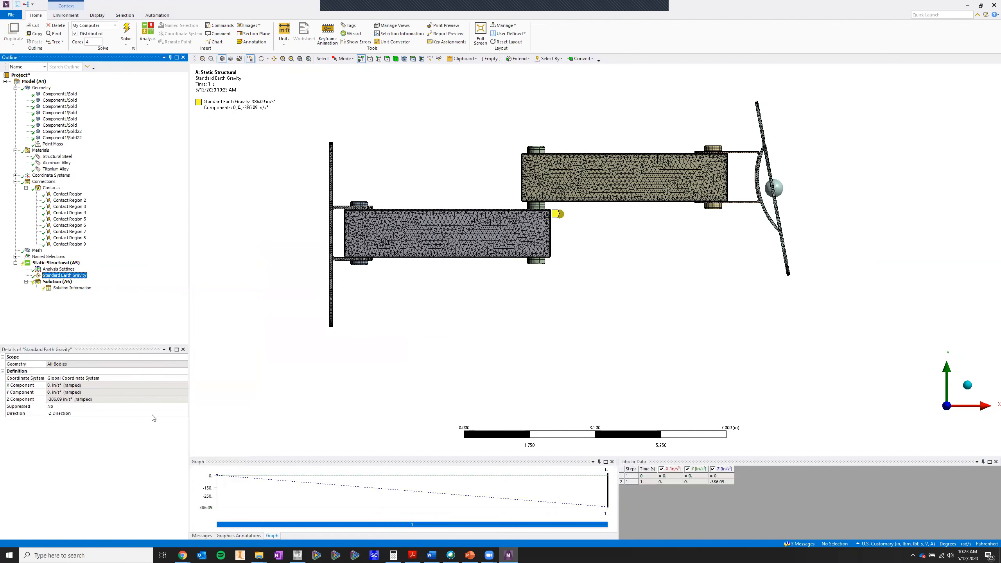
left_click(186, 414)
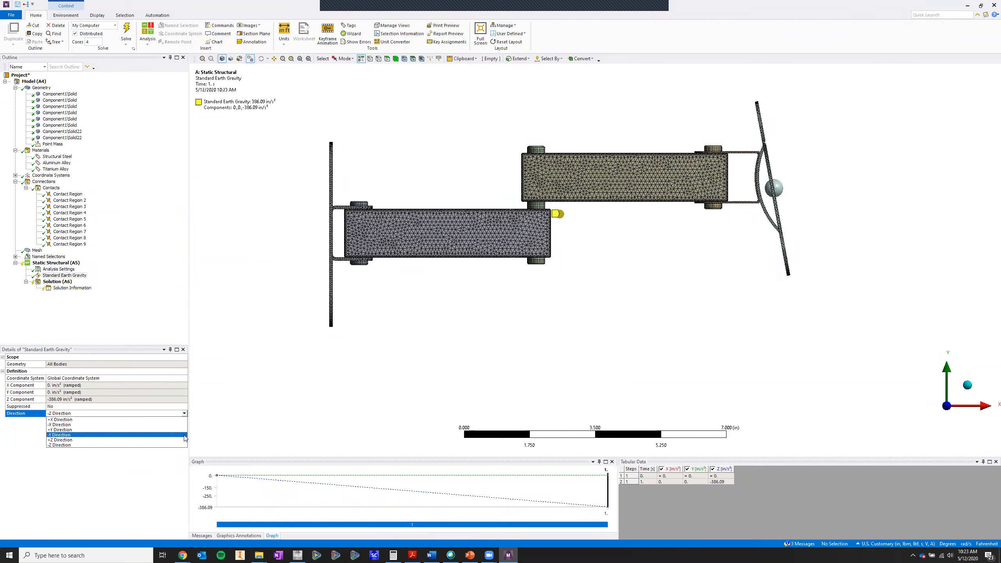
left_click(185, 435)
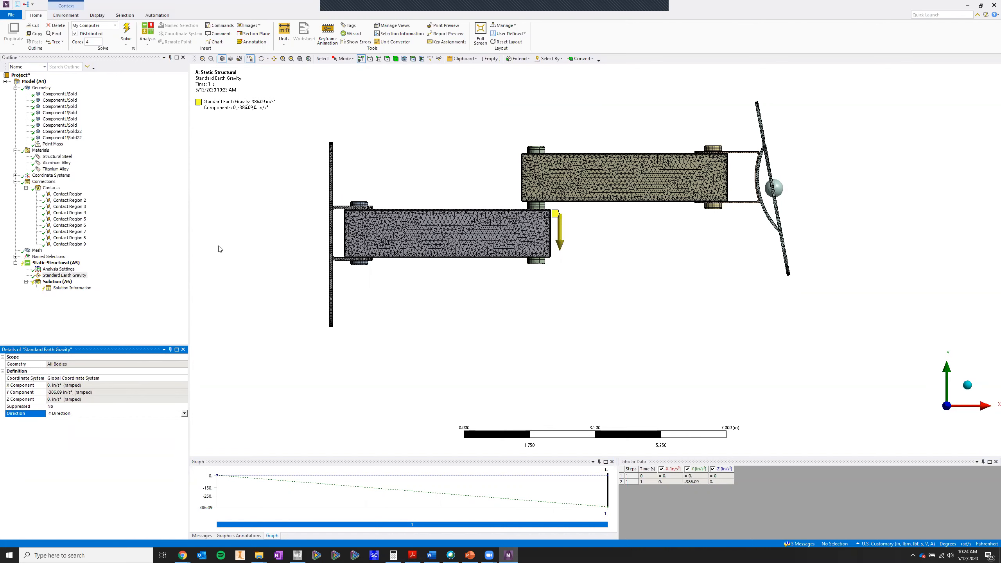
Step: Apply a fixed support to the back face of the slotted wall bracket
middle_click_drag(376, 185, 405, 166)
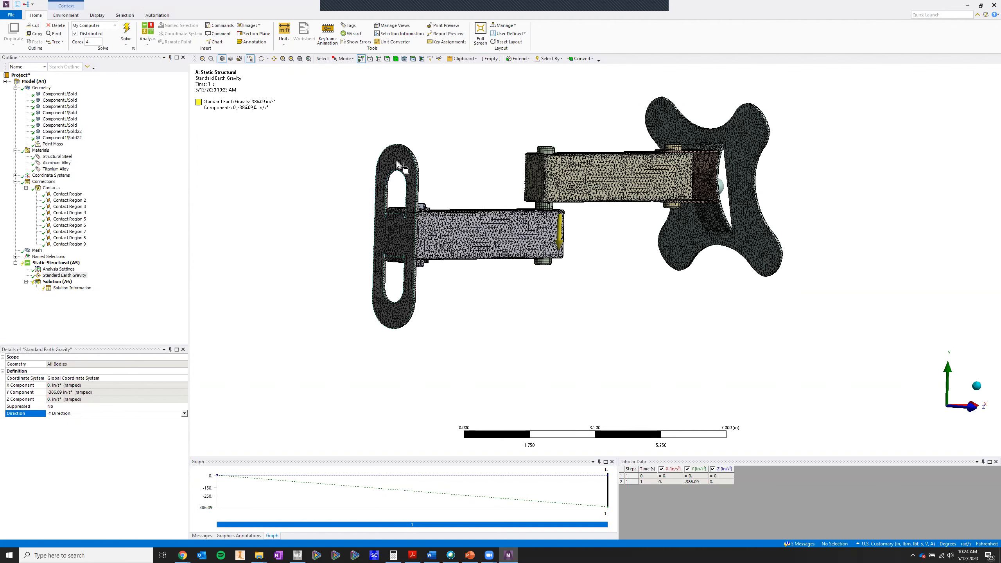
left_click(398, 163)
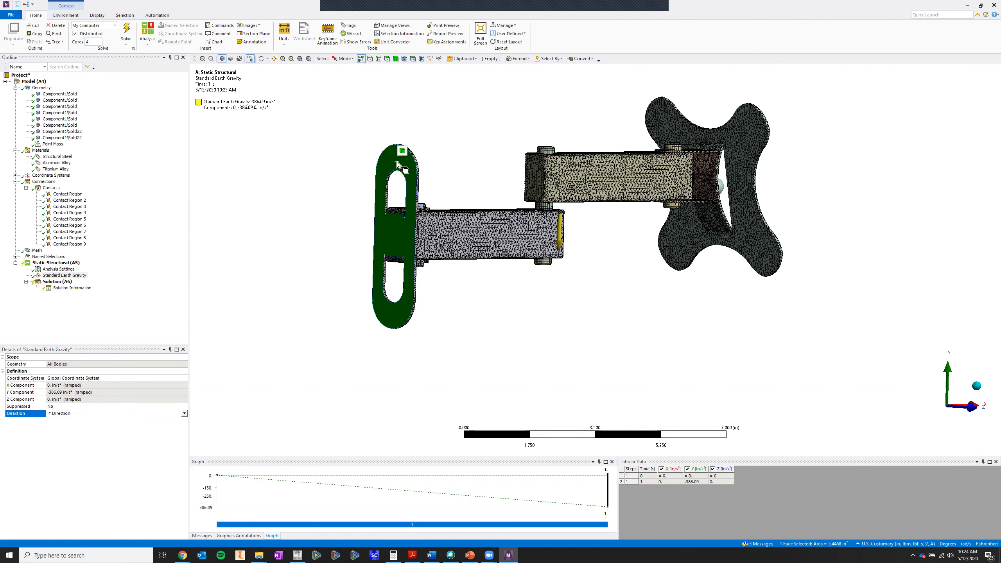
right_click(397, 162)
mouse_move(485, 170)
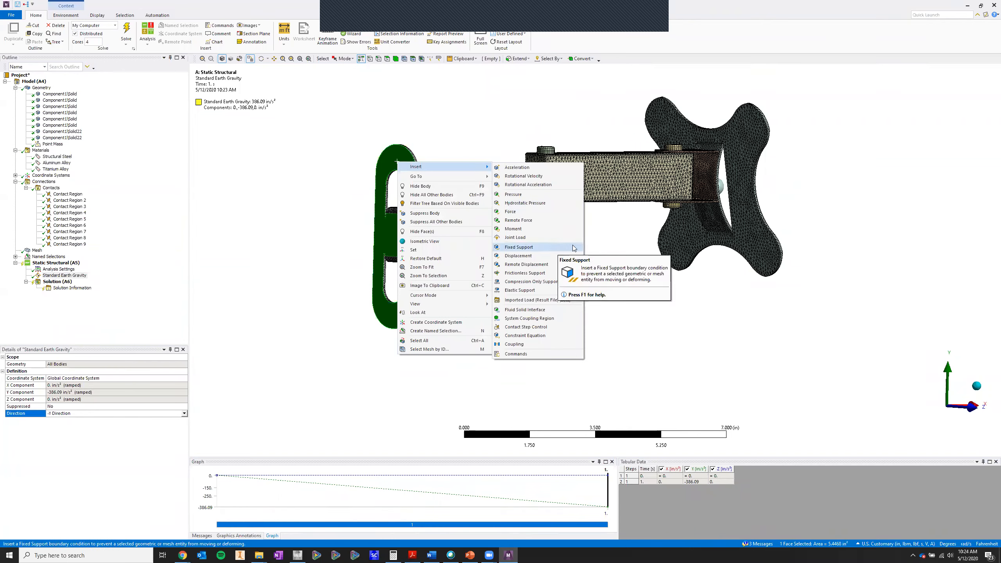
left_click(559, 247)
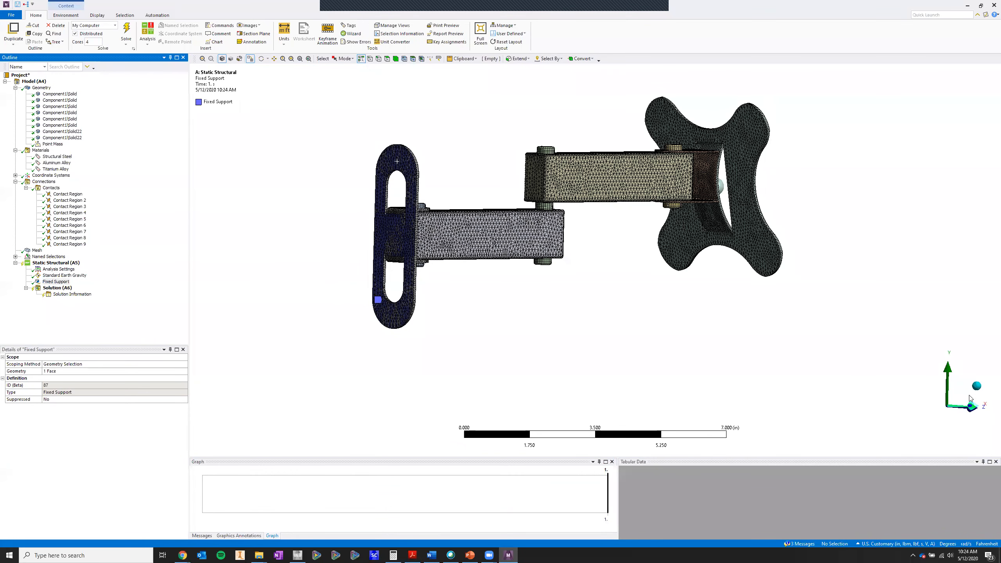
Step: Solve the static structural analysis
left_click(927, 385)
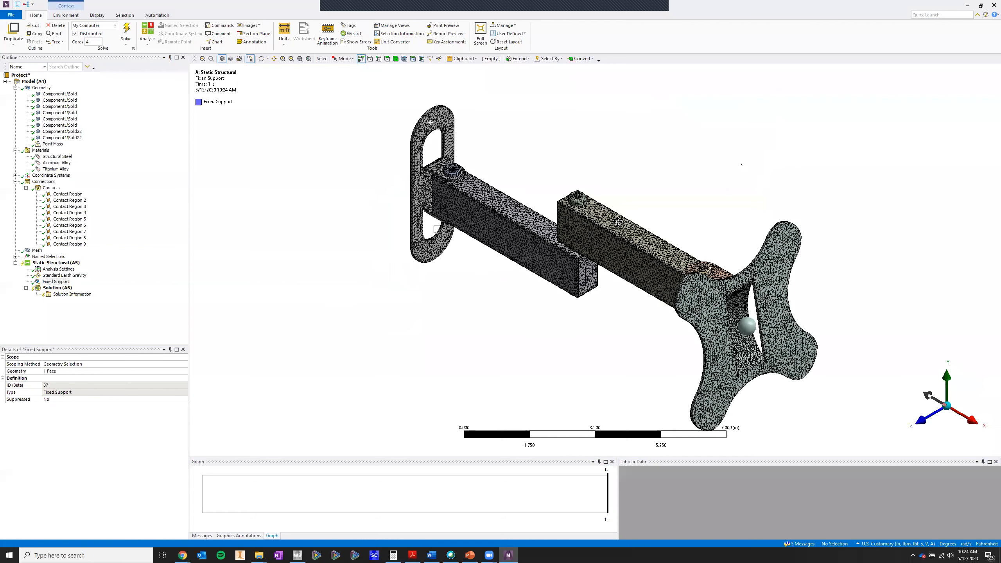
right_click(51, 291)
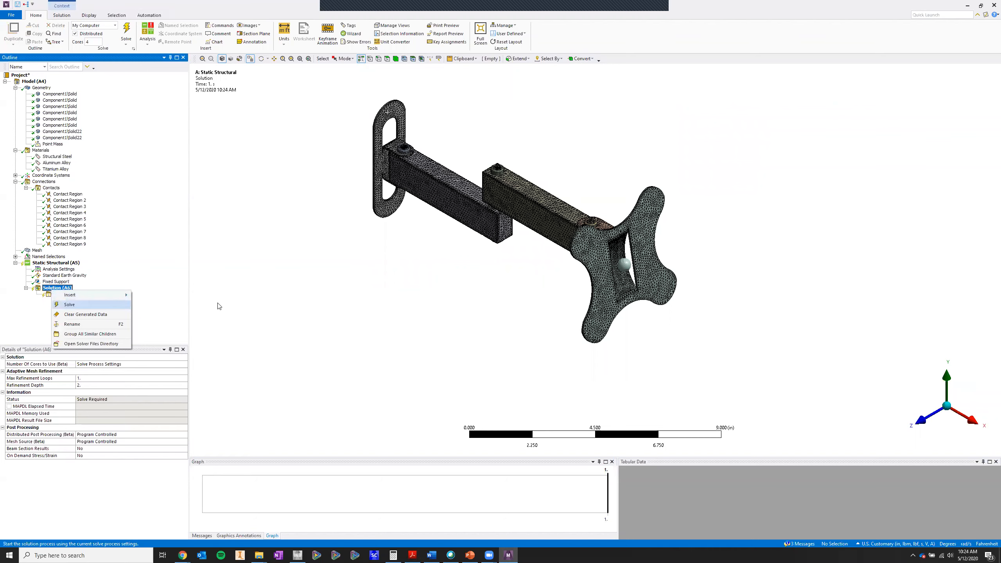
key("Return")
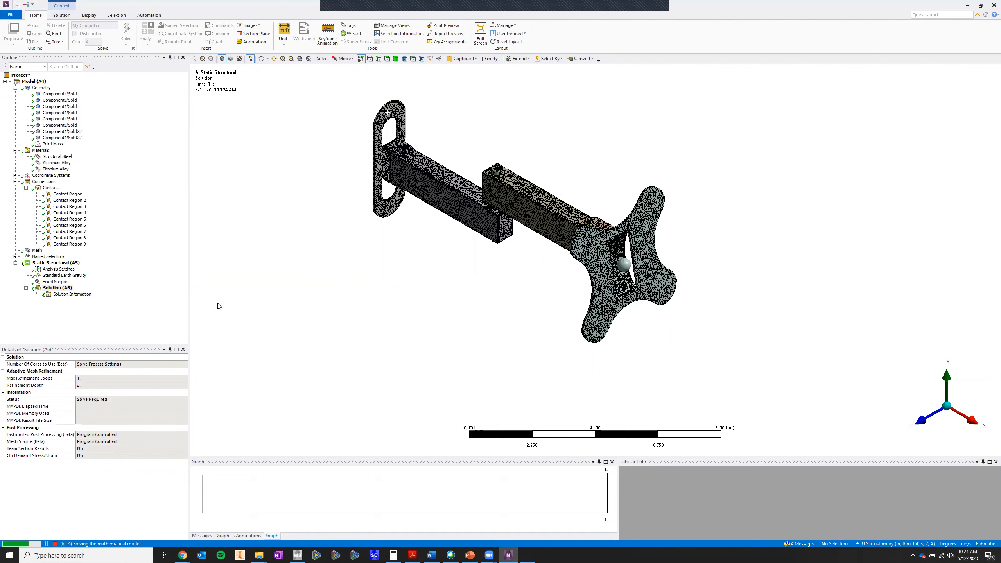
middle_click_drag(407, 229, 253, 232, "ctrl")
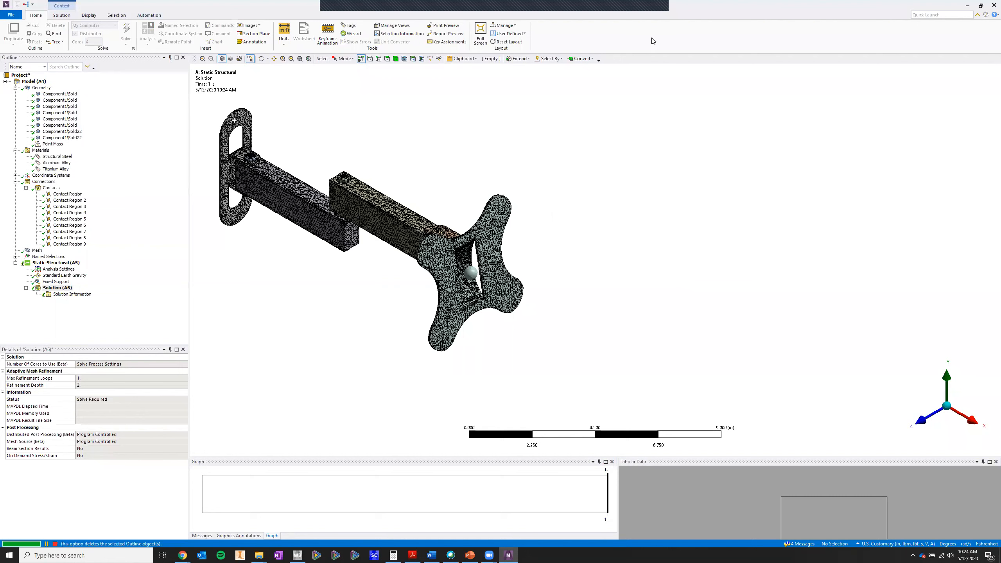
Step: Look up "fixed" and "fo" in the program's feature search and clear the search text
left_click(934, 14)
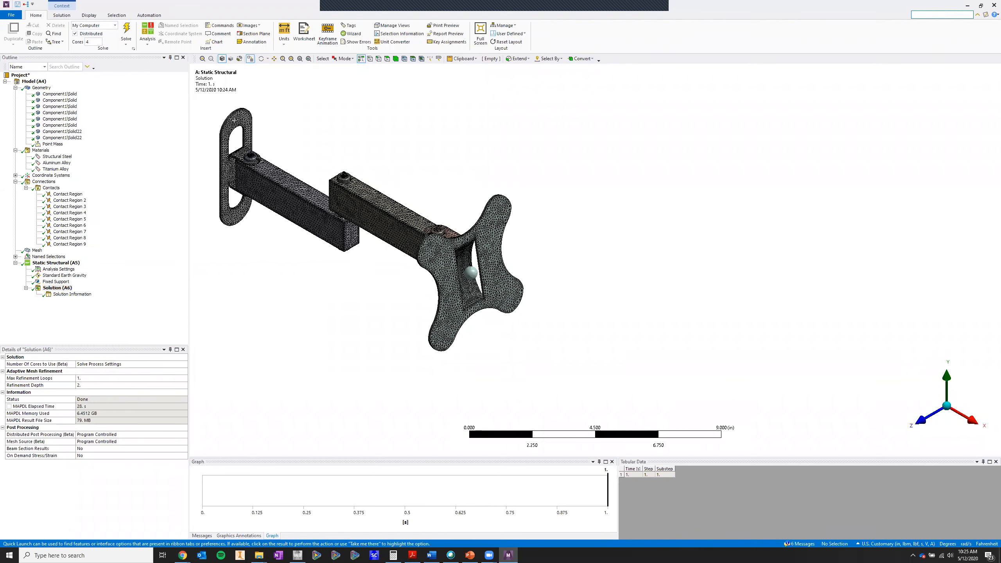
type("fixed")
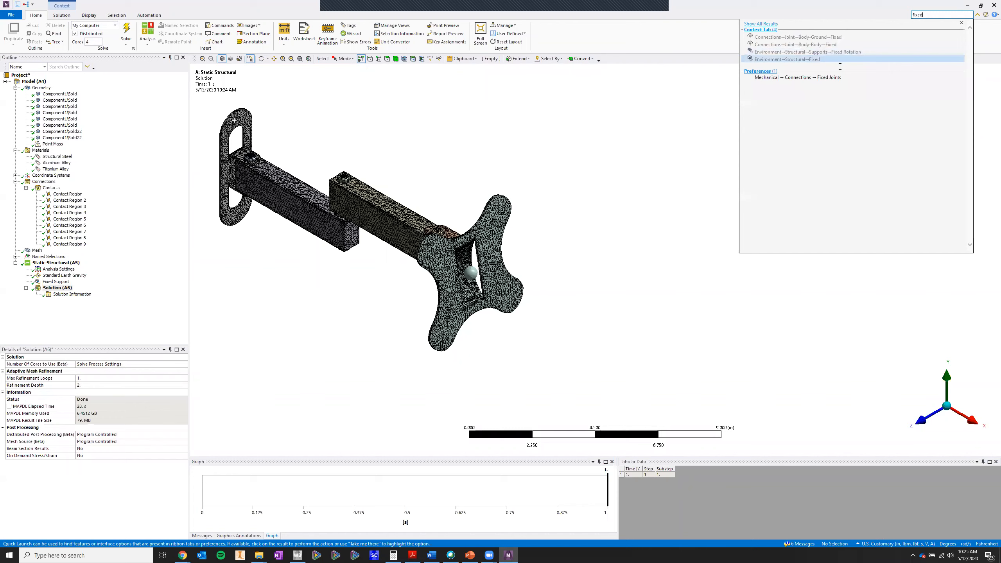
left_click_drag(928, 15, 899, 13)
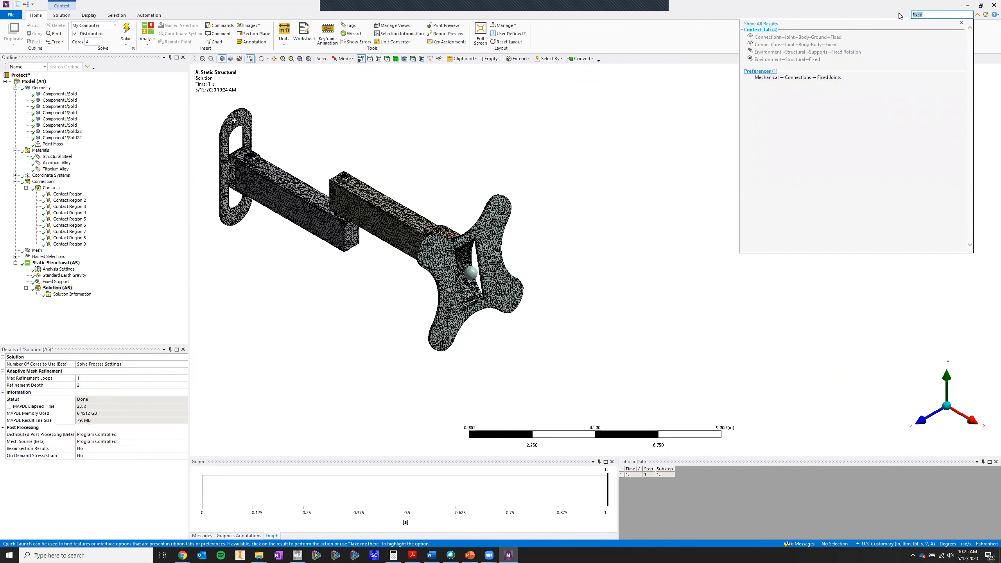
key("BackSpace")
type("orce")
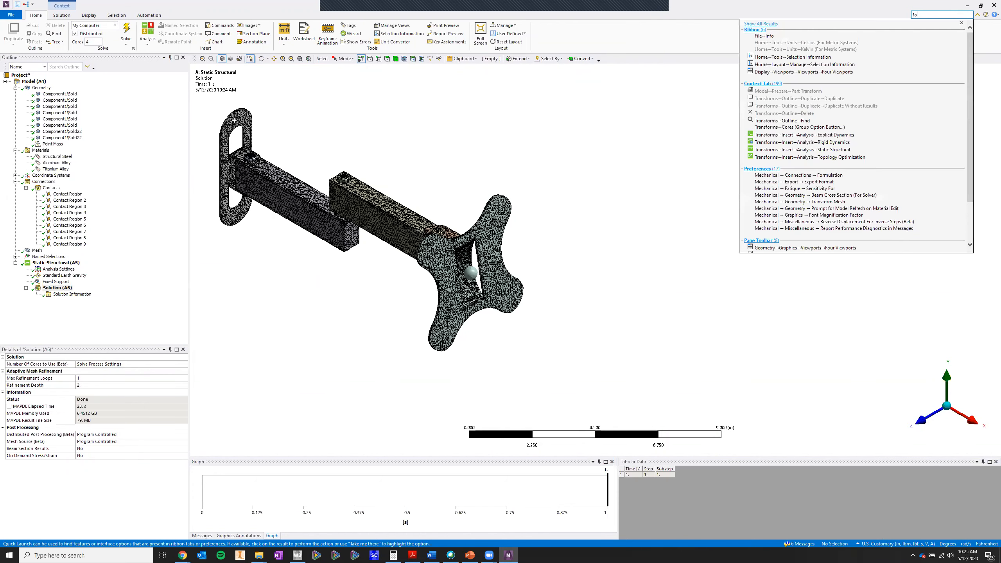
key("BackSpace")
key("BackSpace")
key("BackSpace")
key("BackSpace")
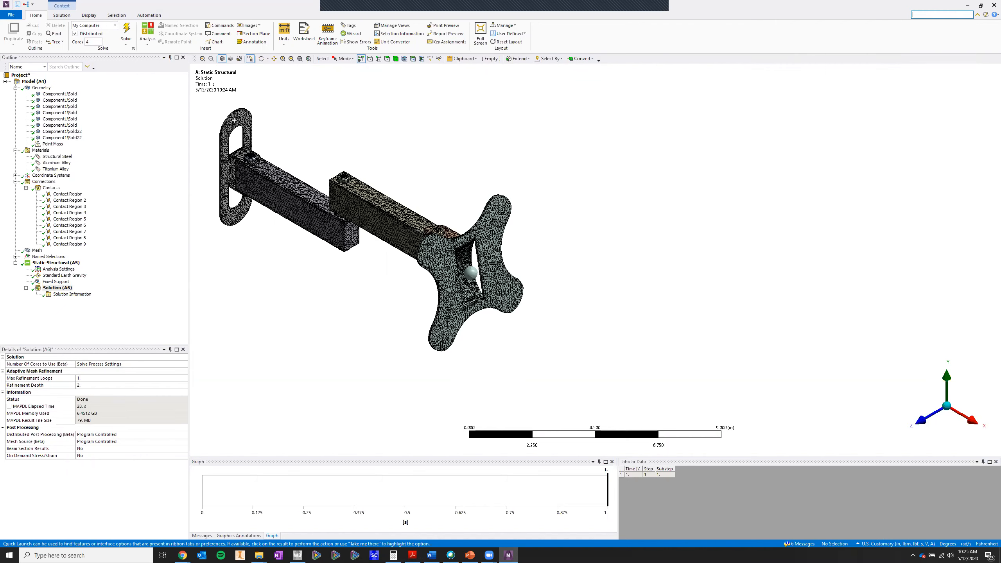
Step: Look up "reset" in the feature search and close the results
type("re")
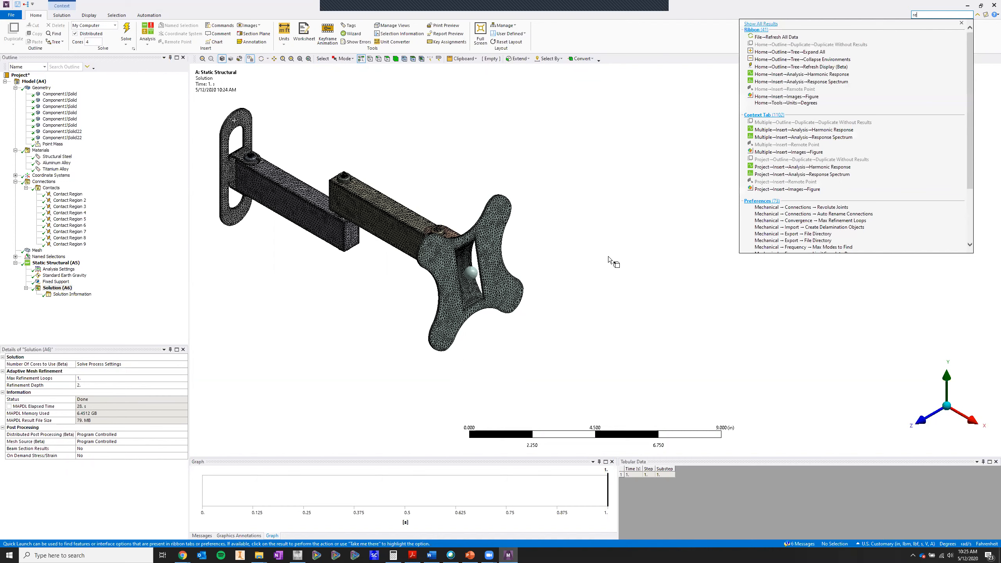
type("set")
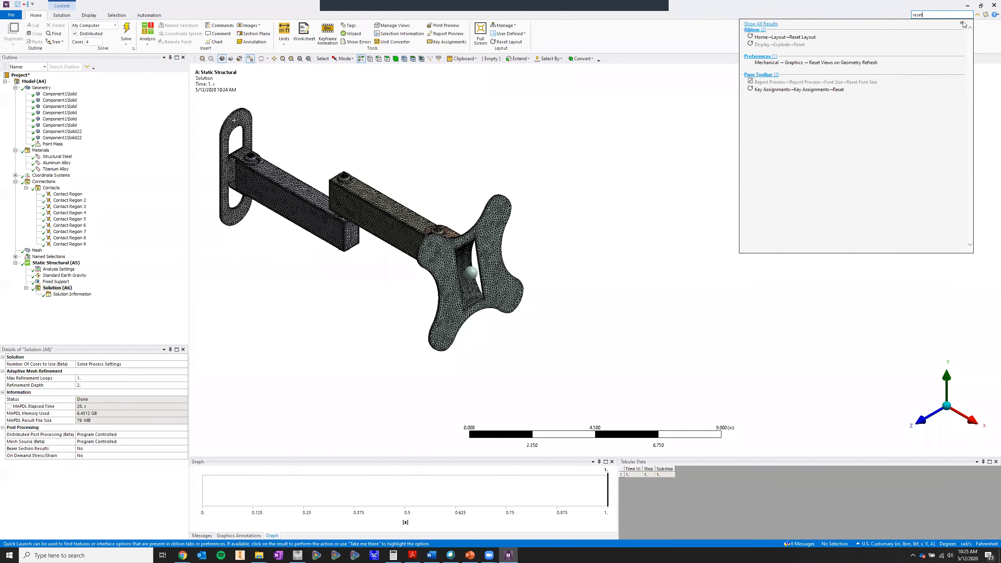
left_click(962, 23)
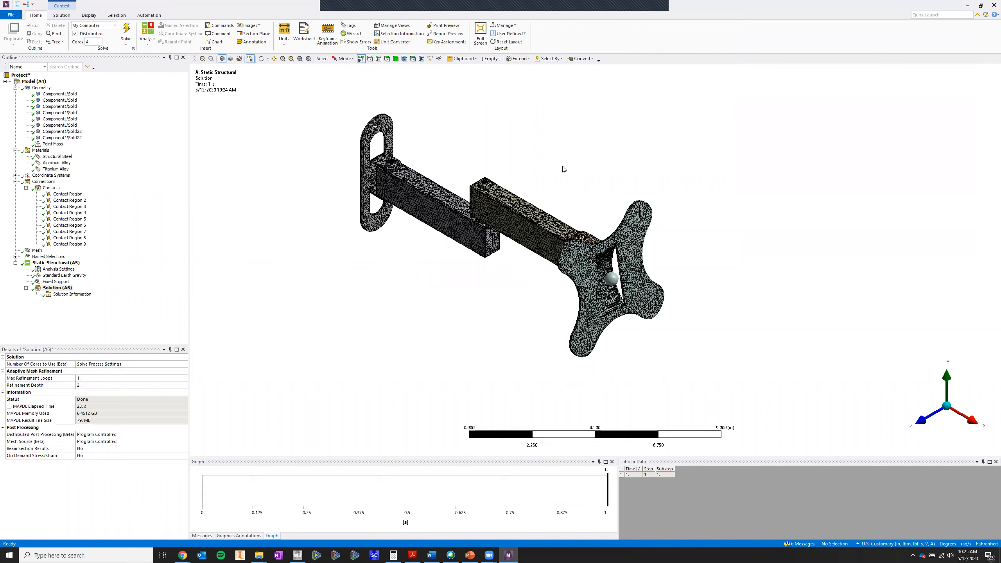
Step: Review the fixed support and solution information objects of the static structural analysis
left_click(56, 281)
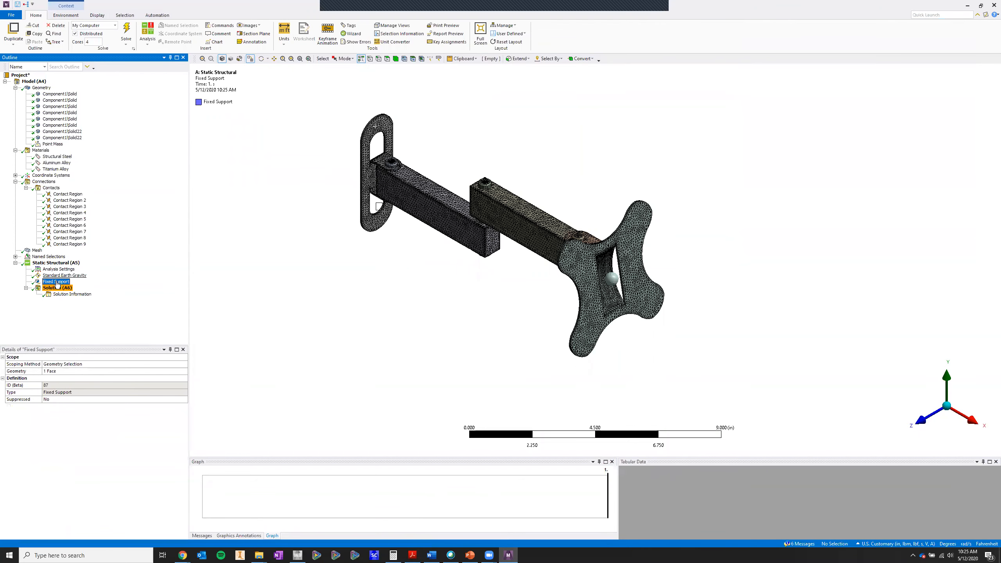
key("Up")
key("Down")
key("Down")
key("Down")
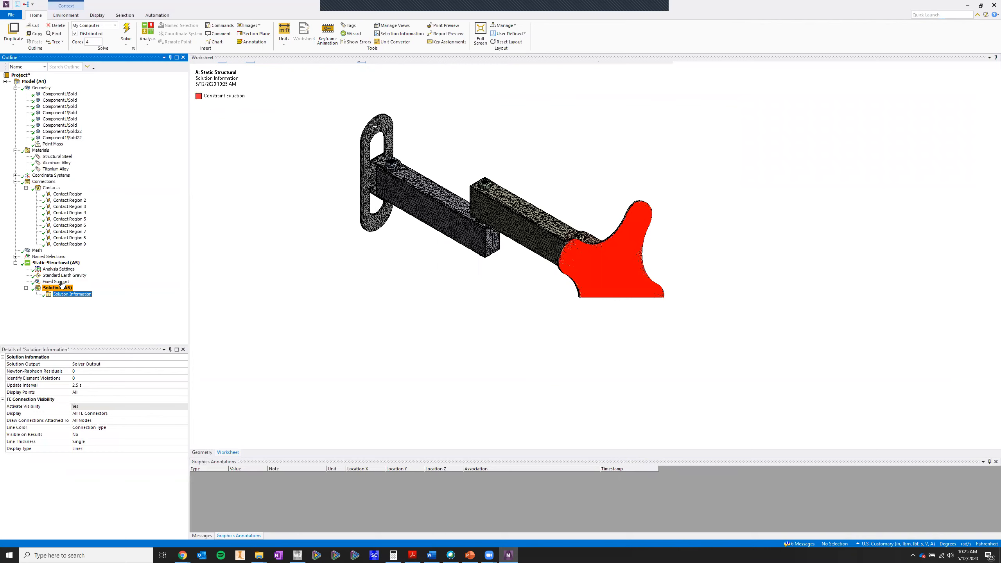
Step: Open the help page for the fixed support, read through the Loads, Supports, and Conditions topic, and return to the model
left_click(60, 282)
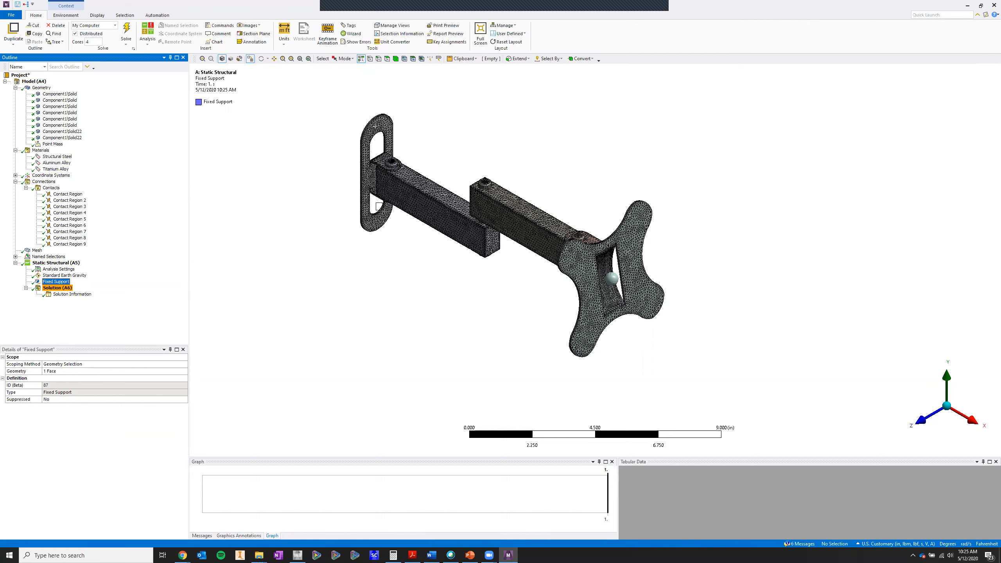
left_click(182, 555)
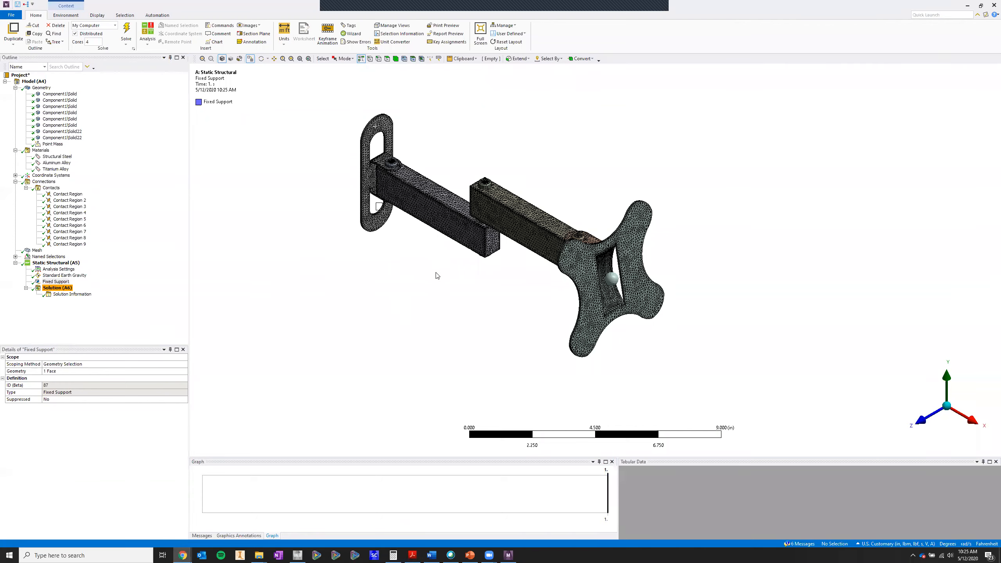
key("F1")
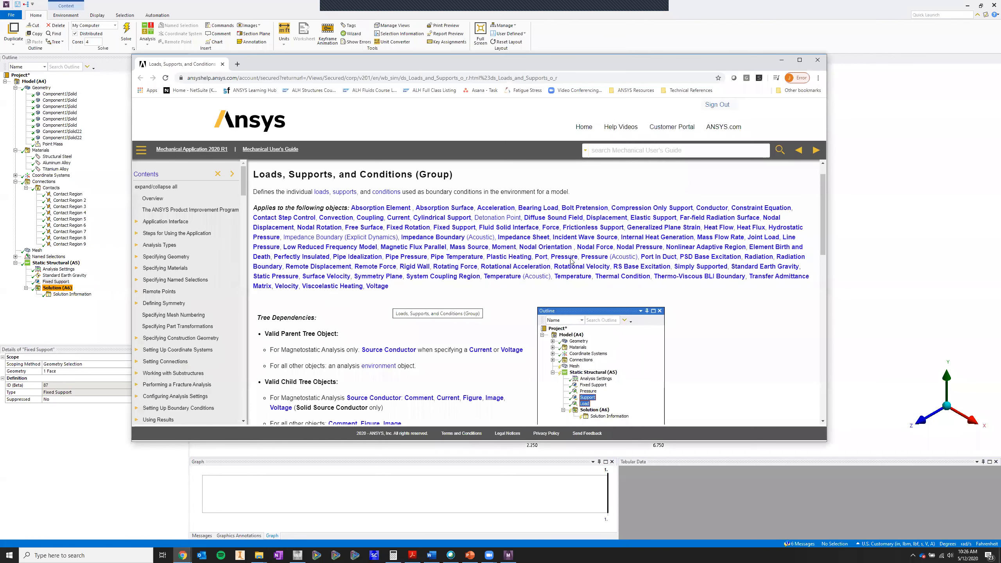
scroll(599, 253, "up", 1)
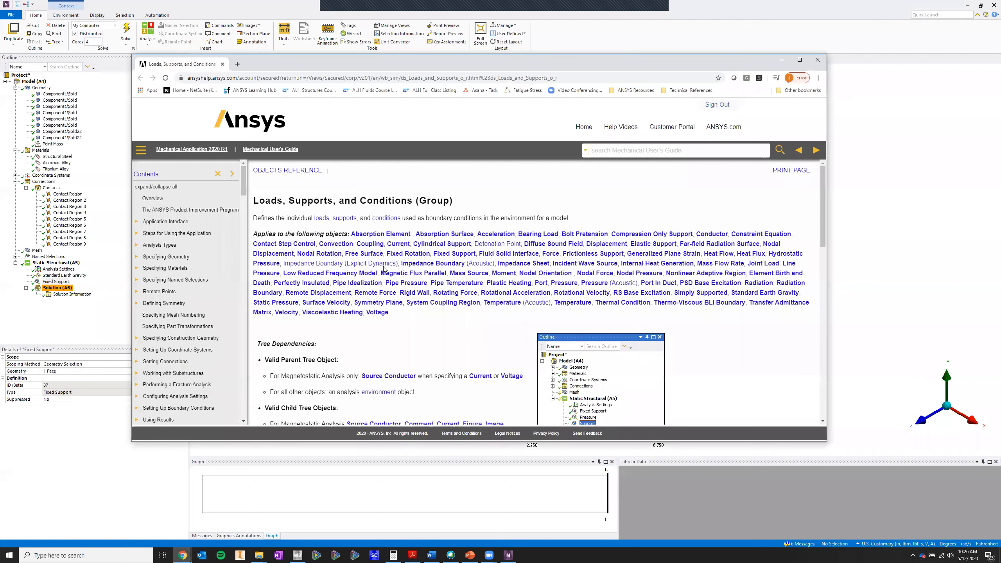
scroll(404, 283, "down", 5)
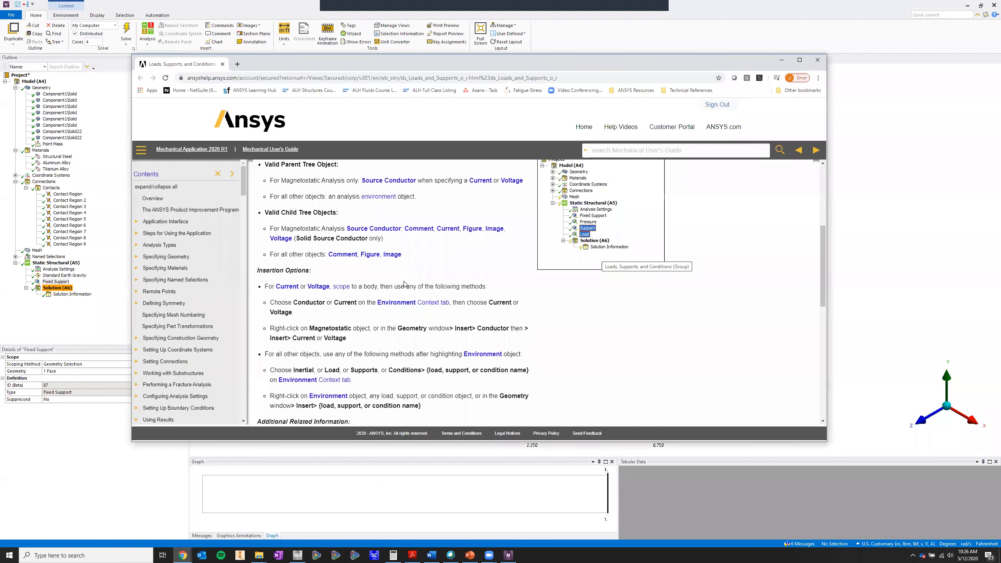
scroll(404, 283, "down", 5)
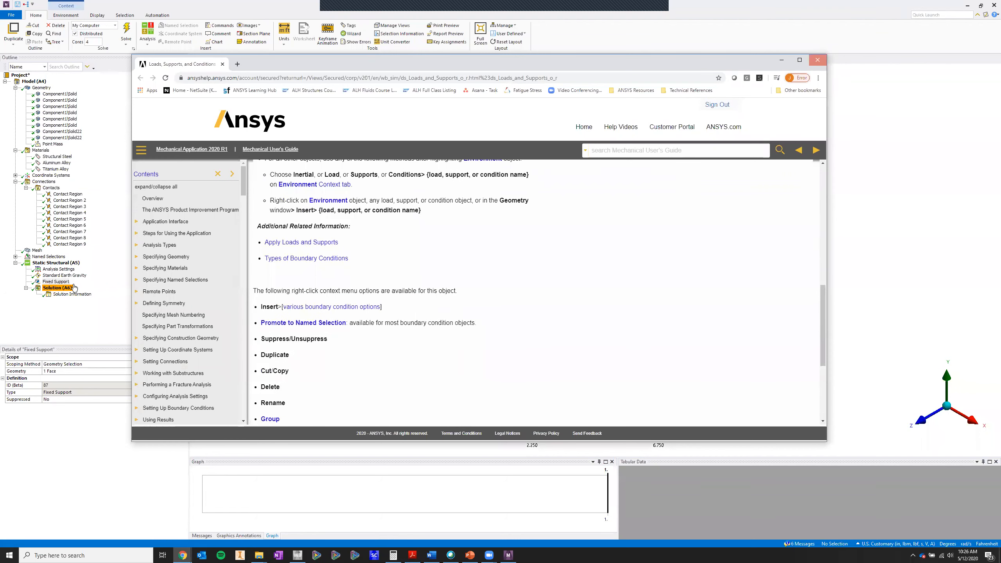
left_click(46, 291)
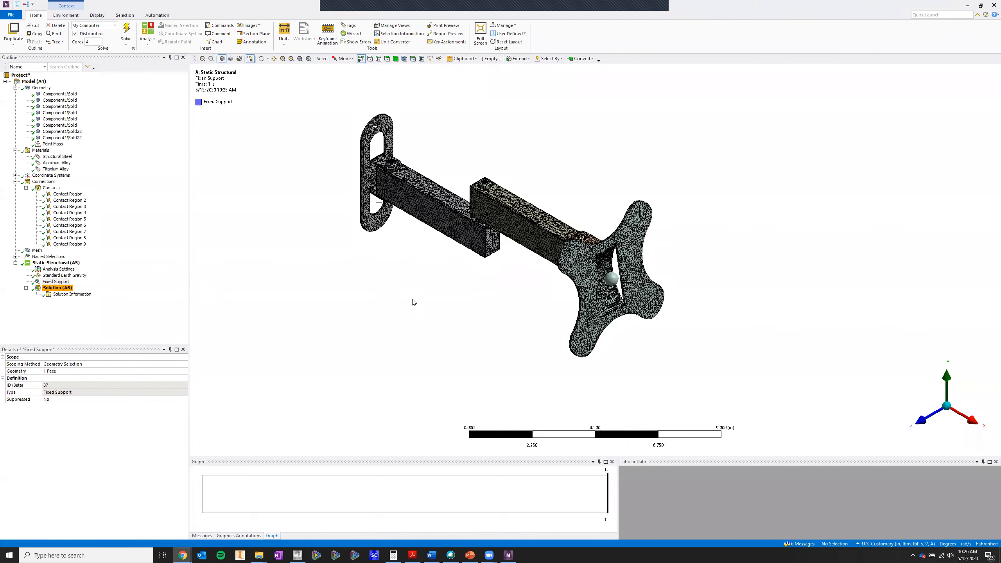
Step: Add an Equivalent (von-Mises) stress result to the solution
left_click(58, 288)
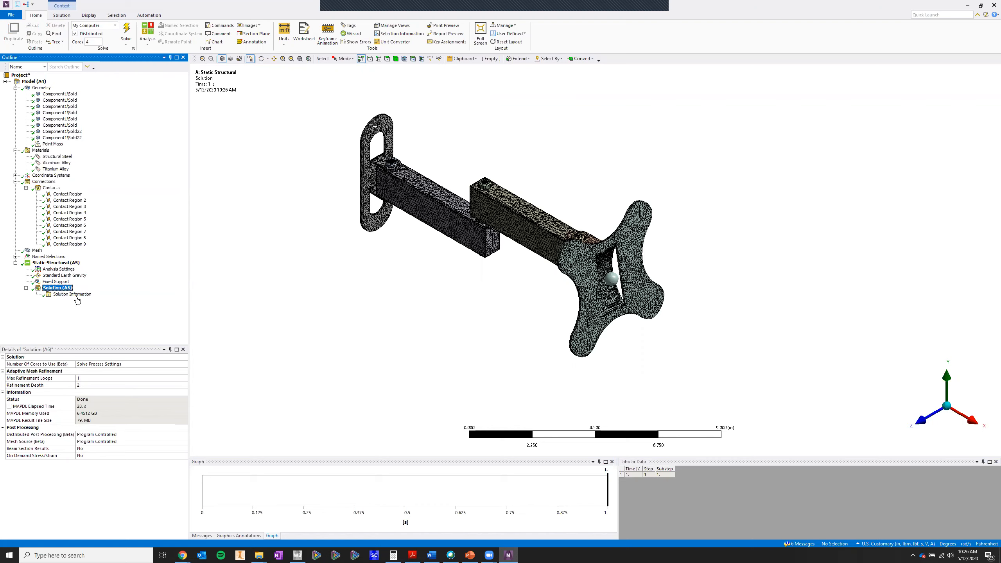
right_click(57, 290)
mouse_move(132, 294)
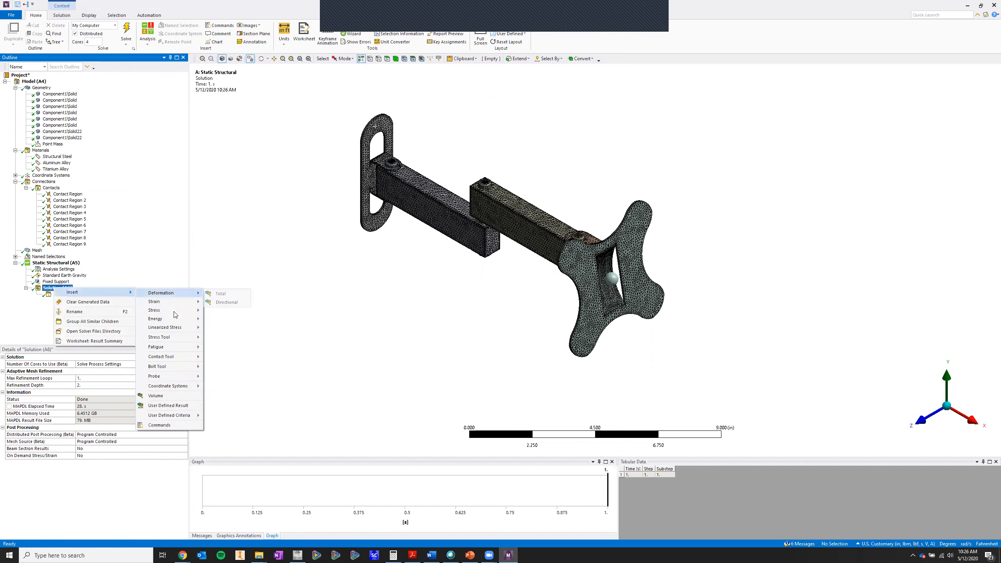
mouse_move(176, 310)
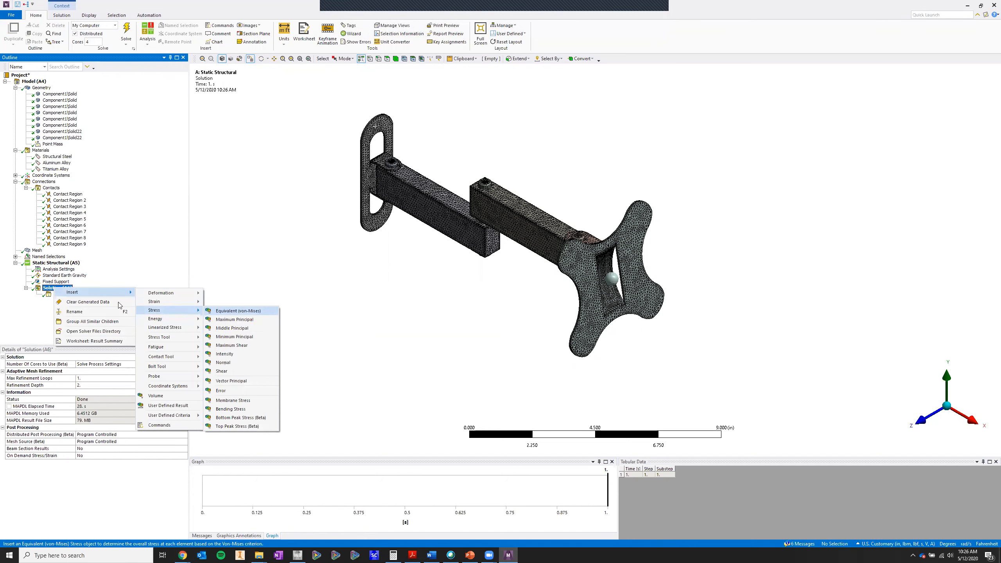
left_click(227, 312)
Step: Add a Directional Deformation result to the solution and set its orientation to Y Axis
right_click(63, 289)
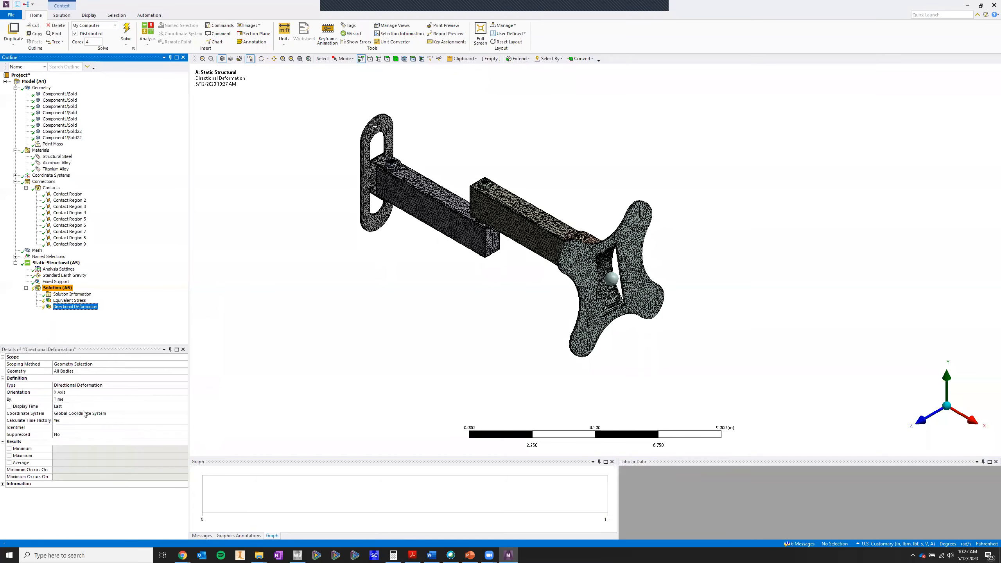
left_click(82, 394)
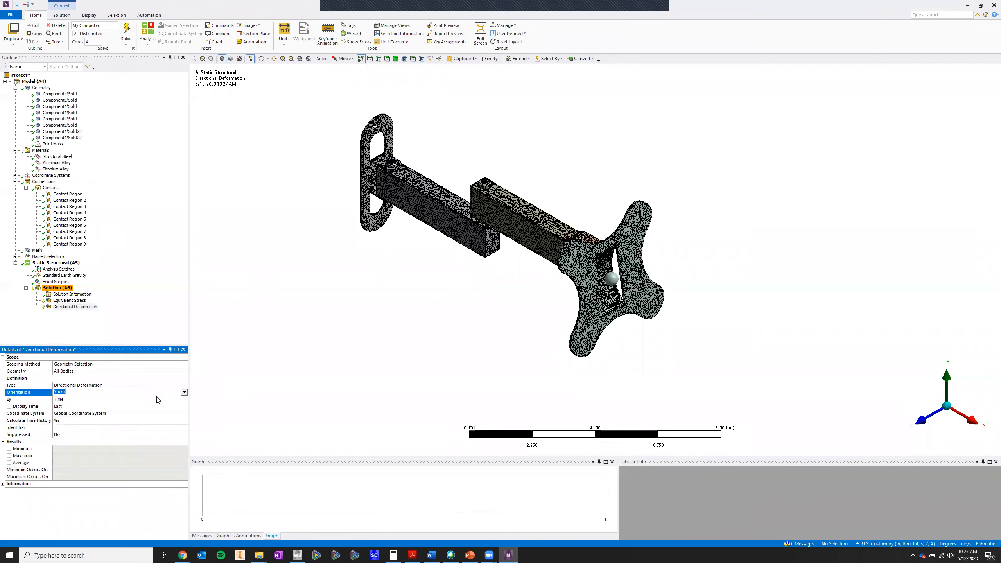
left_click(184, 392)
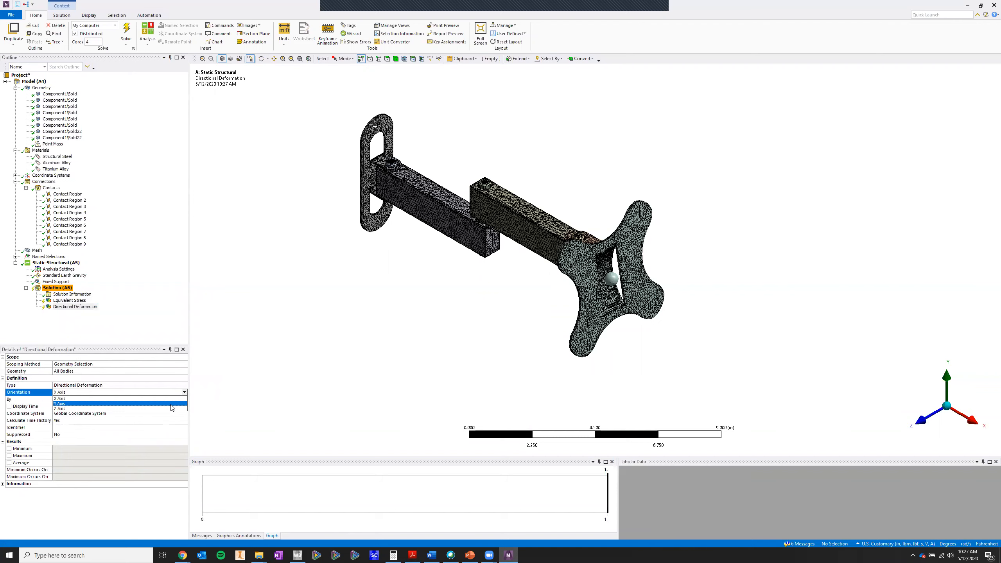
left_click(173, 404)
Step: Add a Max Equivalent Stress stress tool to the solution
right_click(70, 289)
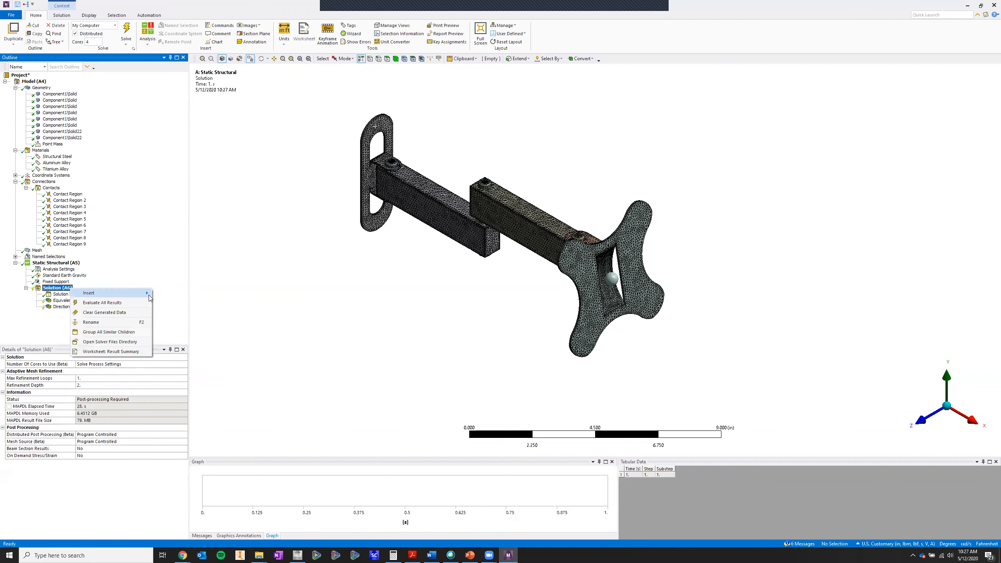
mouse_move(209, 347)
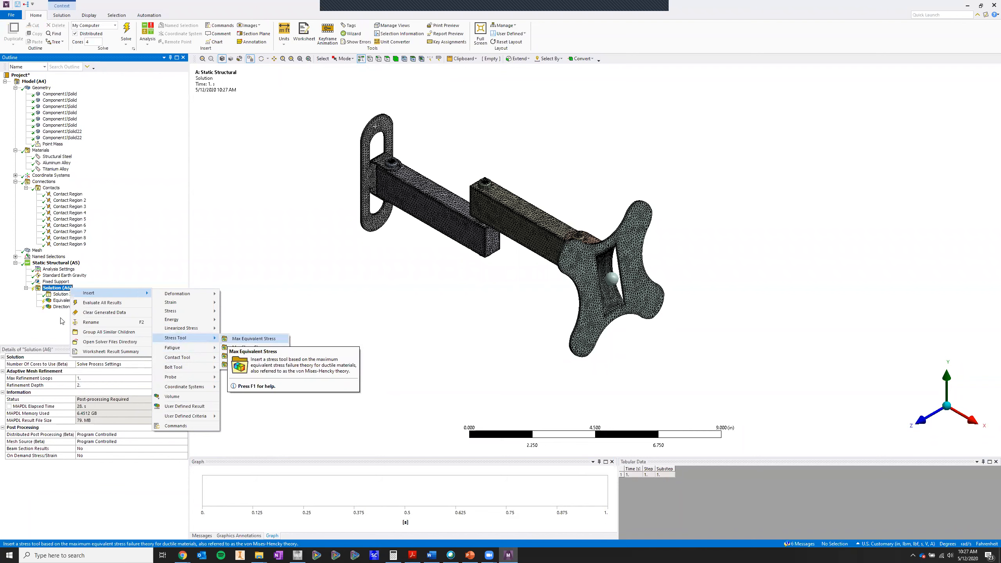
left_click(240, 339)
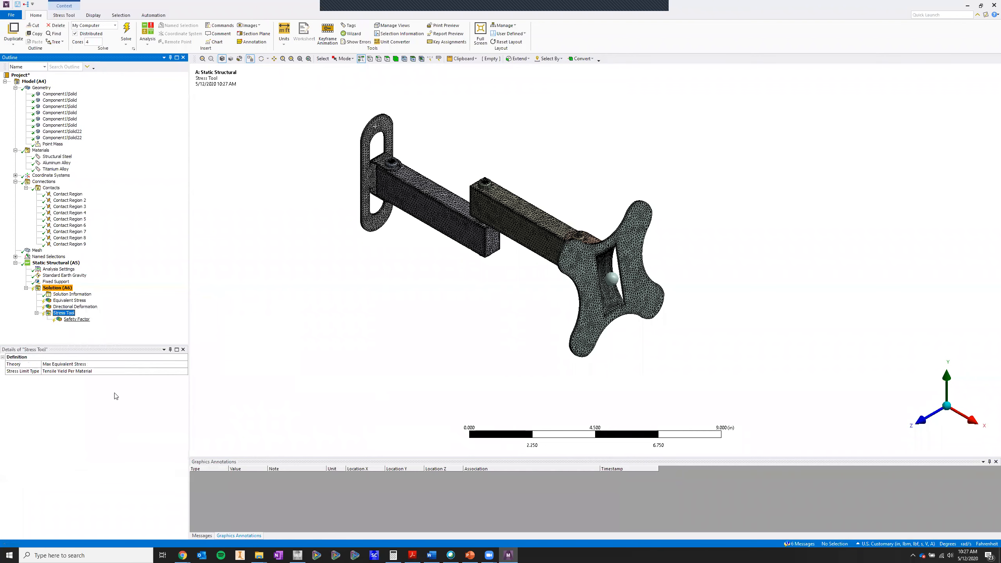
Step: Delete the safety factor under the stress tool and insert a new Safety Factor result in its place
right_click(76, 320)
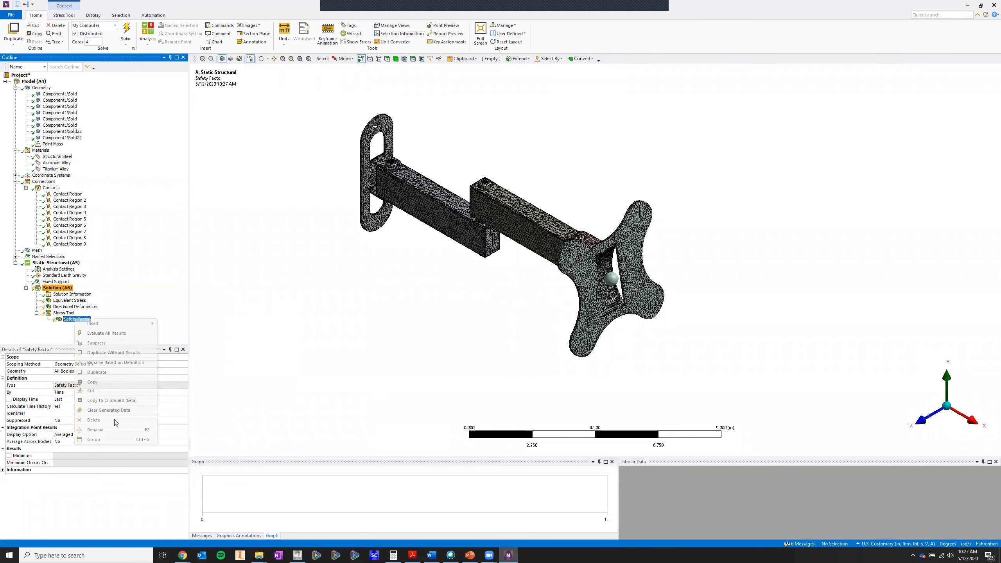
left_click(94, 419)
left_click(499, 308)
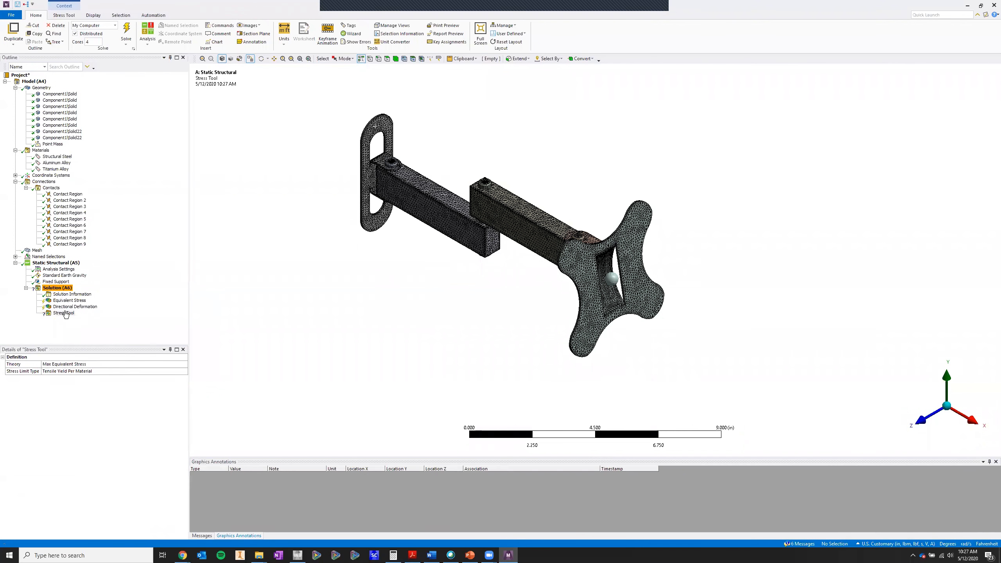
right_click(65, 314)
mouse_move(130, 319)
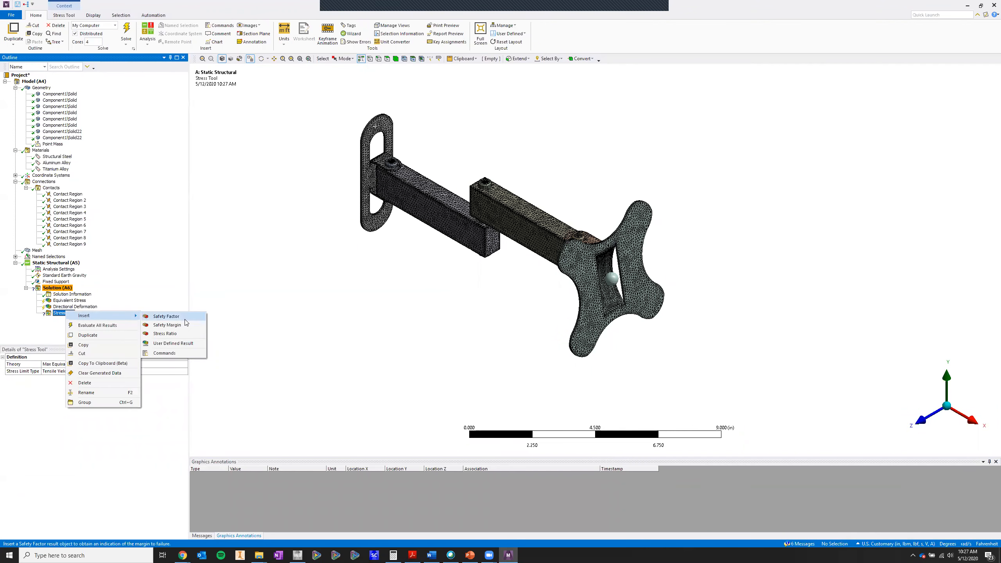
Step: Evaluate all results of the solution and display the equivalent stress plot
right_click(63, 289)
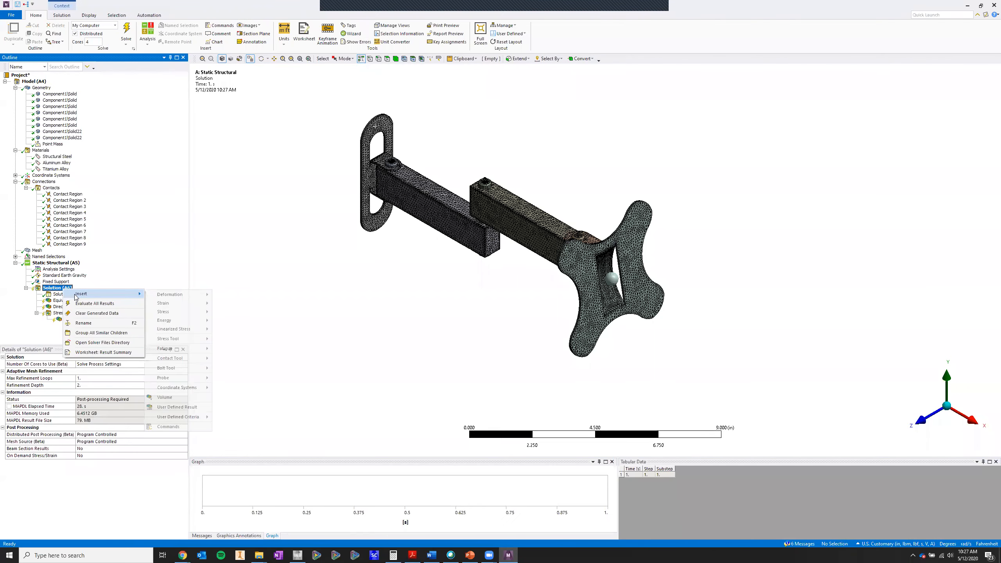
left_click(107, 305)
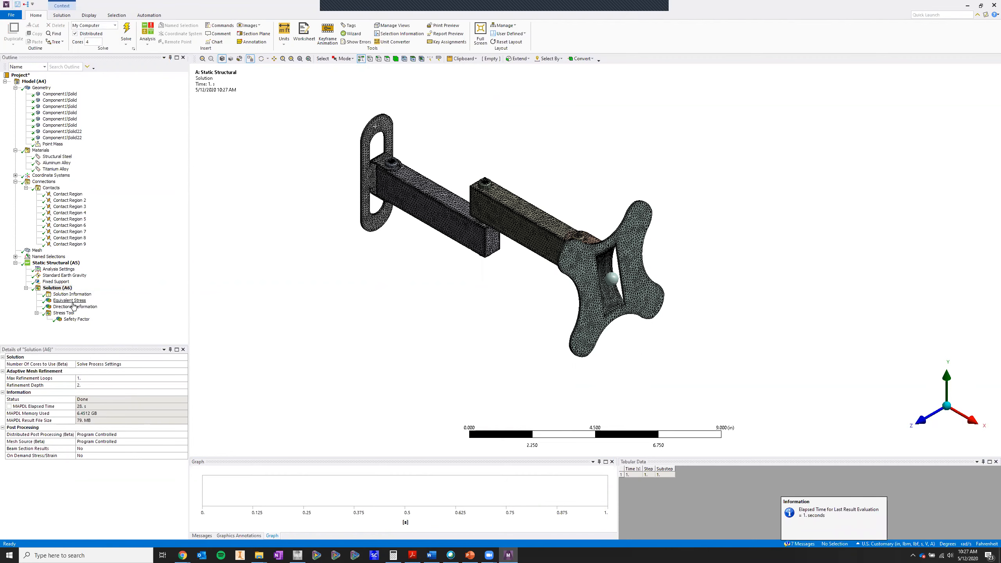
left_click(73, 302)
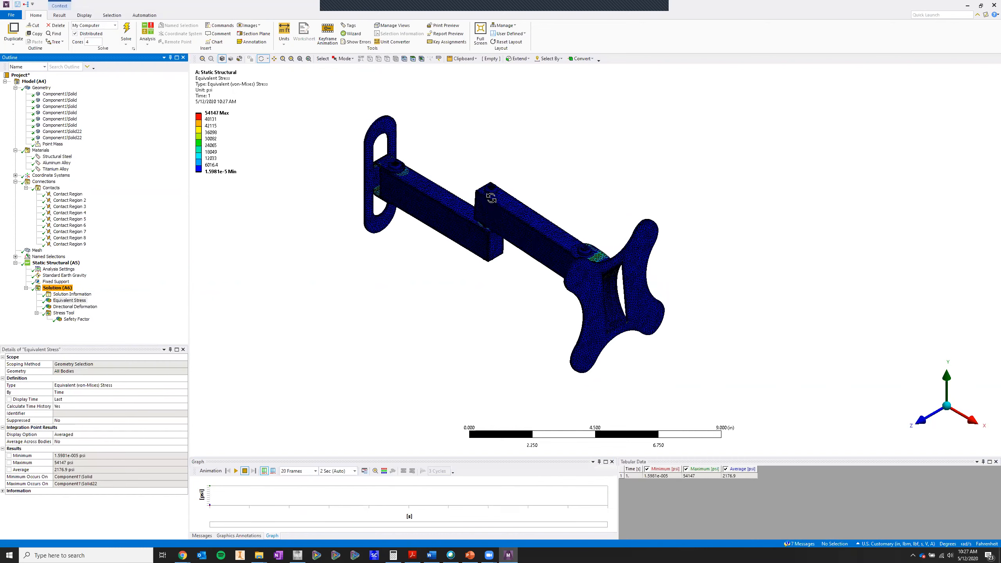
left_click(492, 198)
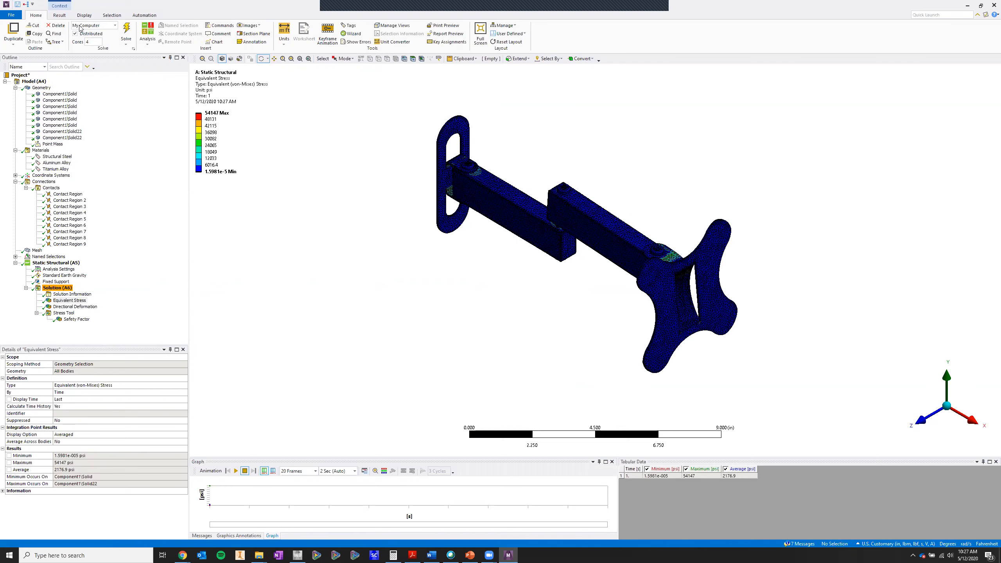
Step: Show the equivalent stress plot without wireframe edges and stretch the contour legend to nearly the full height of the view
left_click(59, 14)
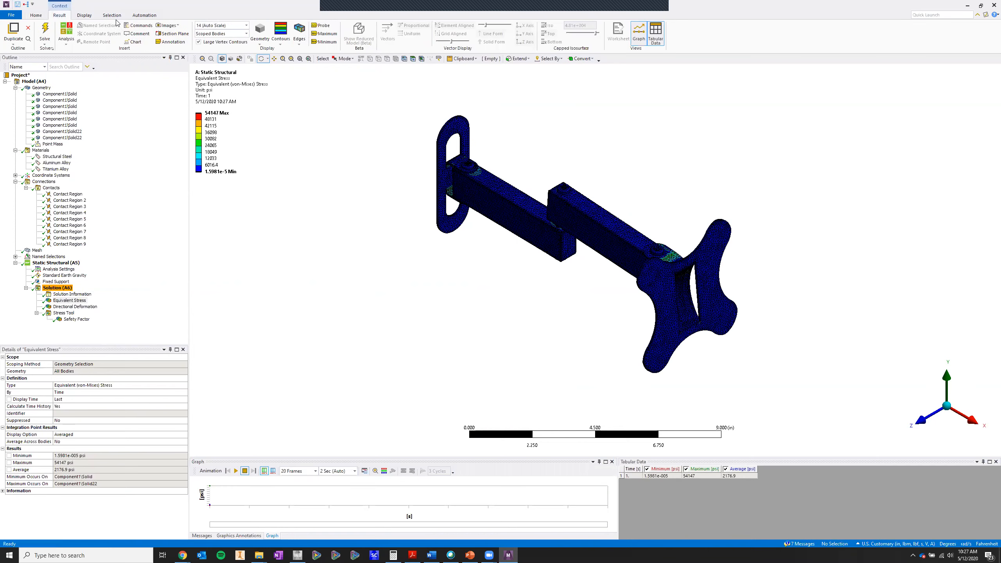
left_click(299, 35)
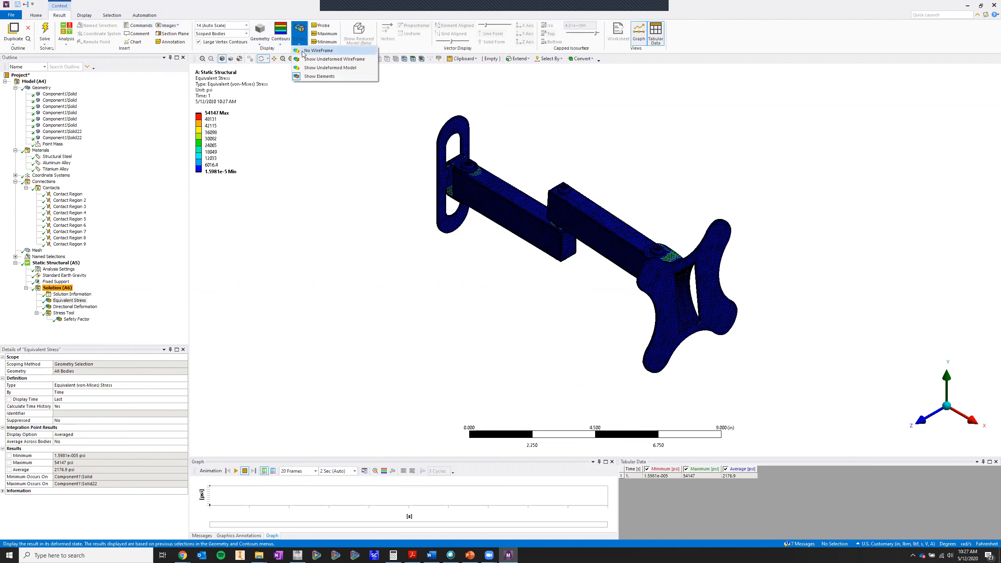
left_click(308, 52)
middle_click_drag(499, 155, 526, 181, "ctrl")
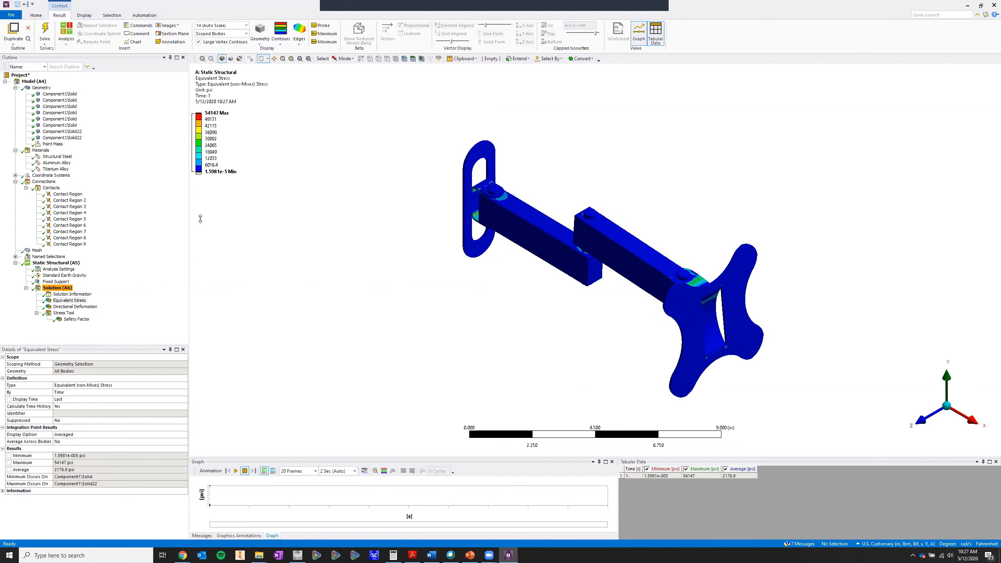
left_click_drag(199, 371, 199, 430)
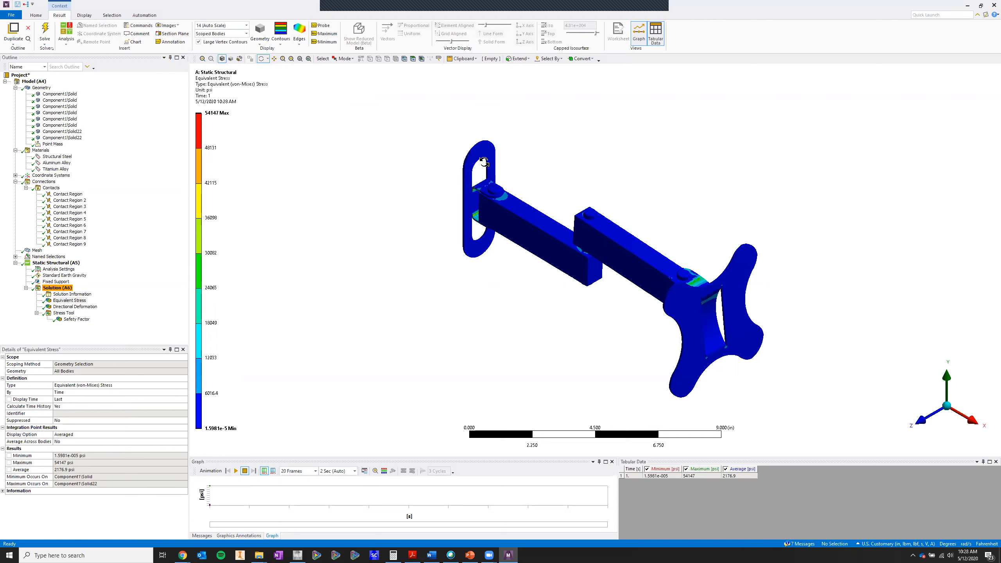
Step: Label the maximum on the equivalent stress plot and examine the stressed areas near the TV plate and along the arms
left_click(326, 35)
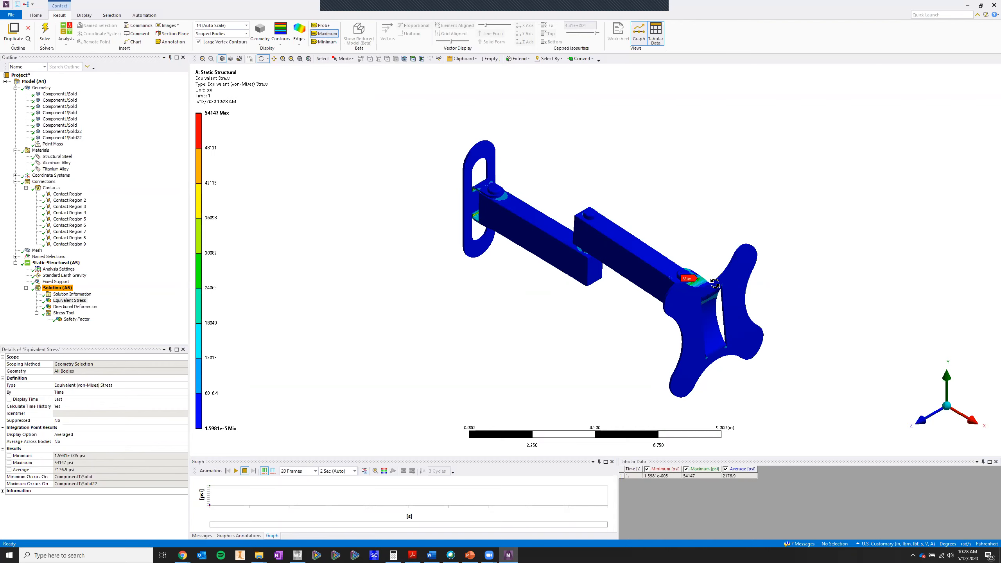
left_click_drag(697, 288, 613, 276)
middle_click_drag(678, 258, 567, 273, "ctrl")
scroll(561, 282, "up", 5)
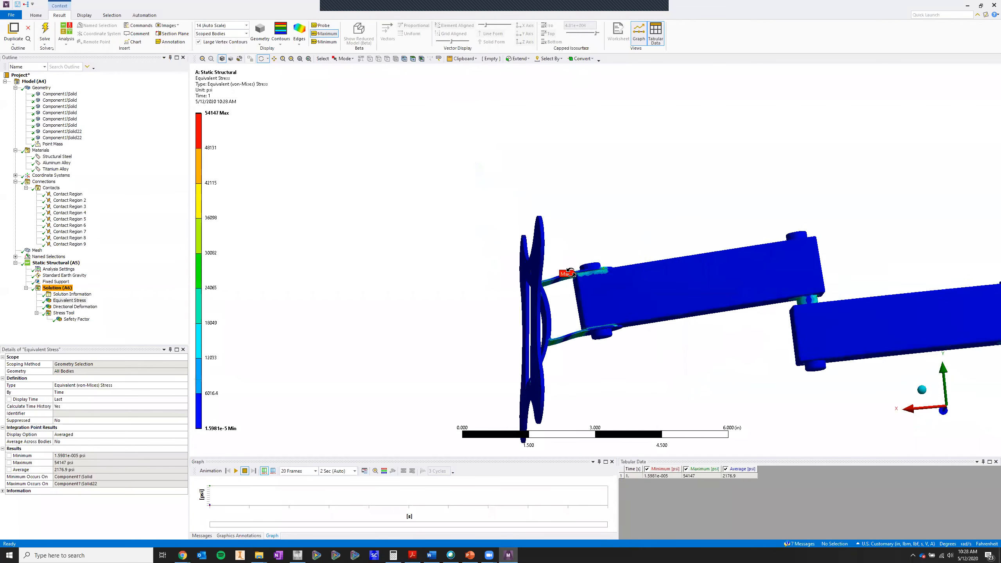
scroll(555, 296, "up", 4)
left_click_drag(558, 279, 556, 301)
scroll(503, 264, "down", 6)
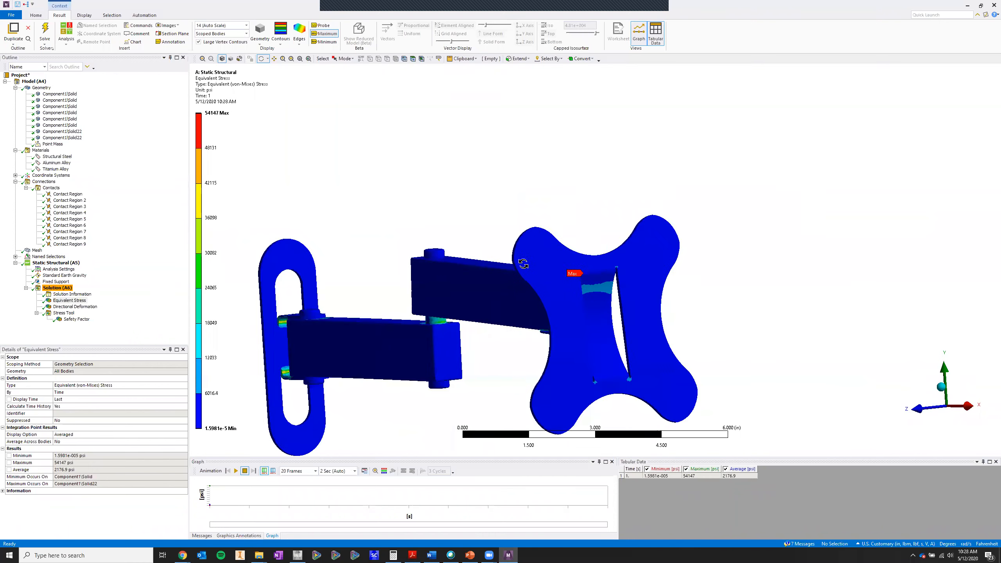
left_click_drag(347, 257, 272, 248)
mouse_move(209, 149)
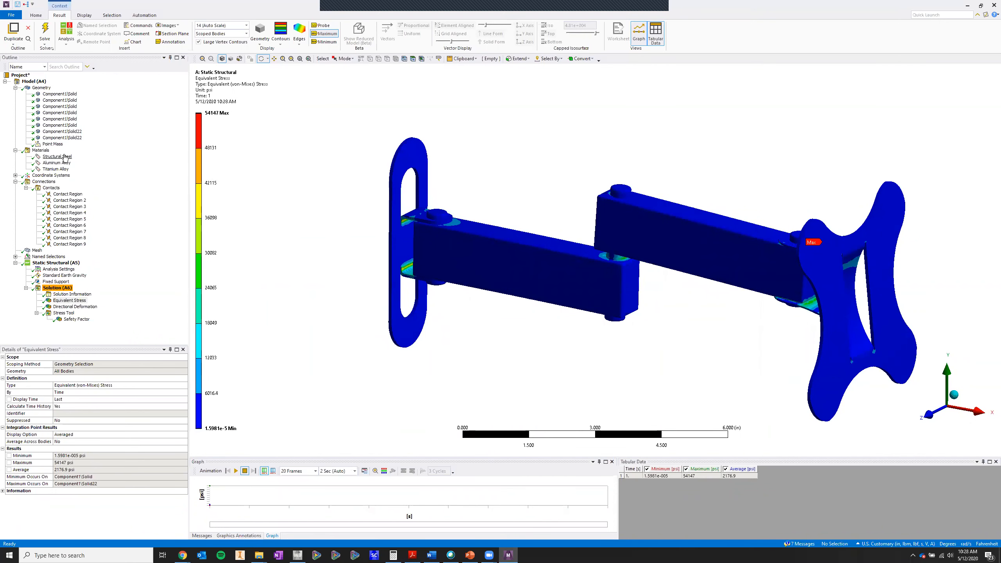
Step: Check the yield and ultimate strengths of the Structural Steel material and return to the equivalent stress result
left_click(66, 156)
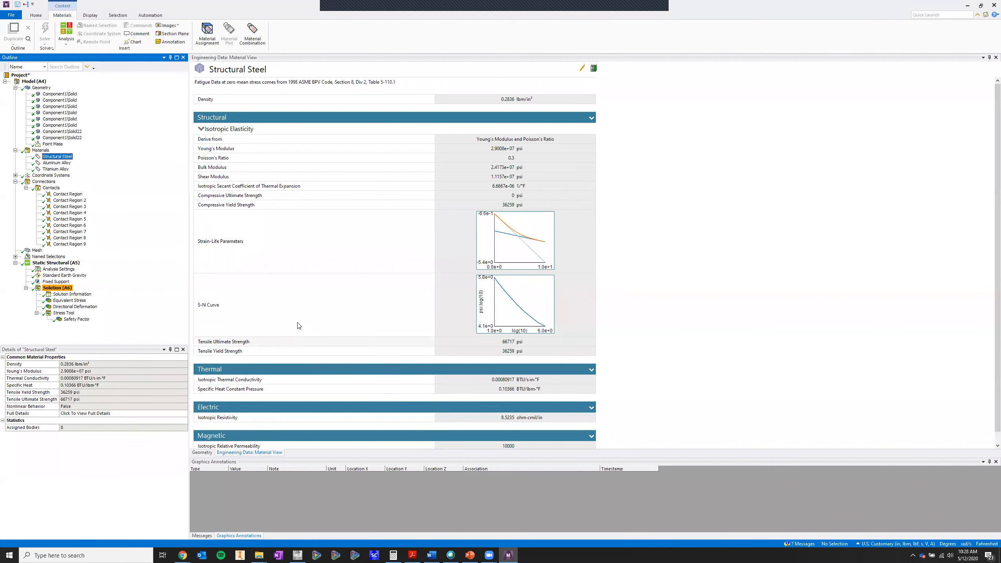
left_click_drag(66, 304, 202, 256)
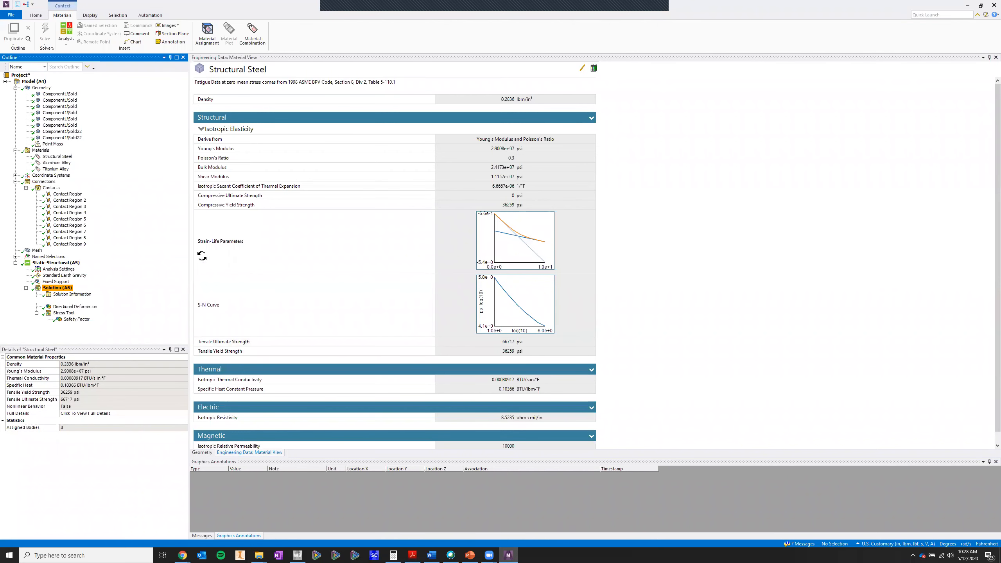
Step: Set the upper boundary below the maximum in the equivalent stress legend to 36000 psi
left_click_drag(219, 151, 215, 154)
left_click(215, 148)
left_click(215, 149)
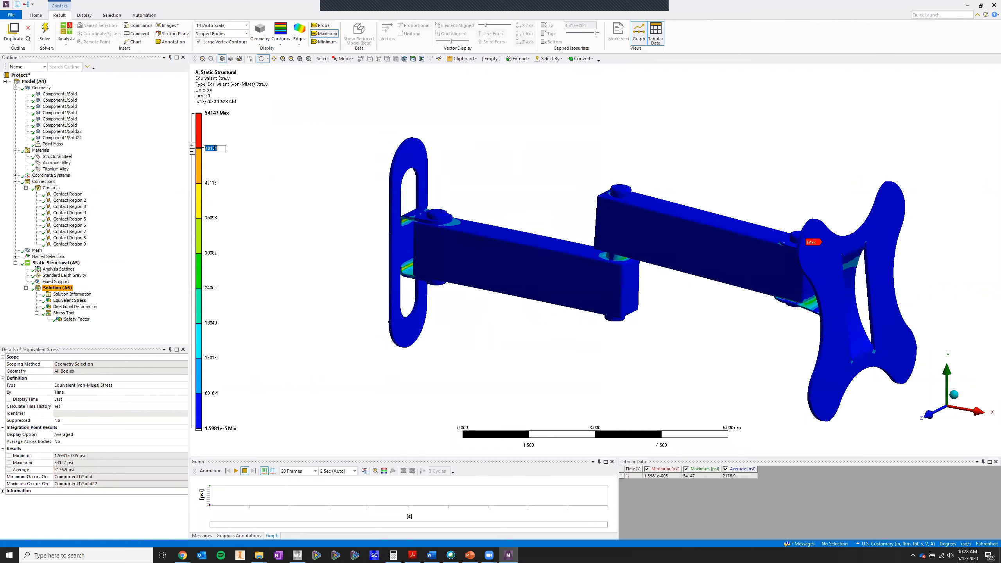
type("36000")
key("Return")
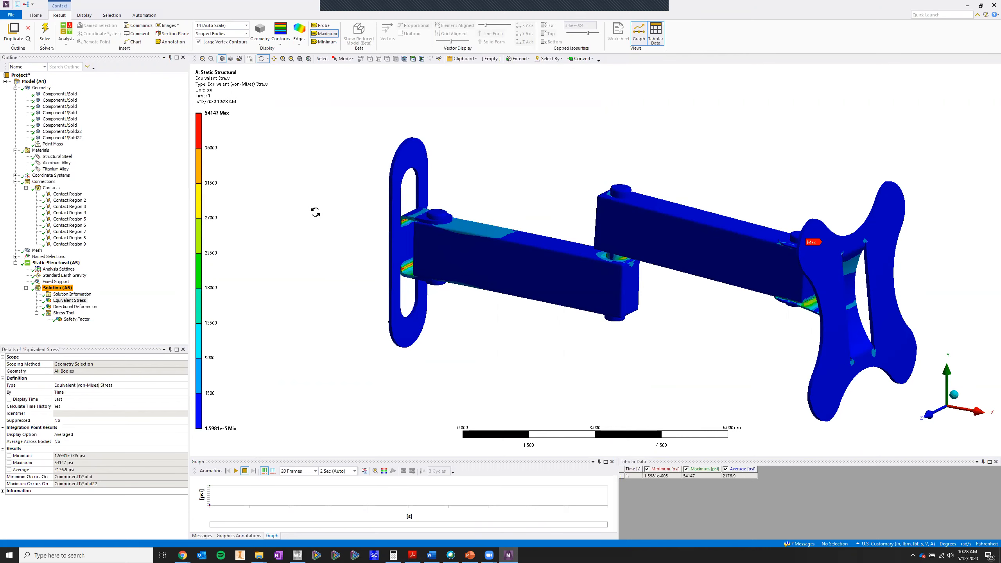
Step: Examine the rescaled equivalent stress contours along both arms, at the middle pivot and at the wall plate
left_click(322, 220)
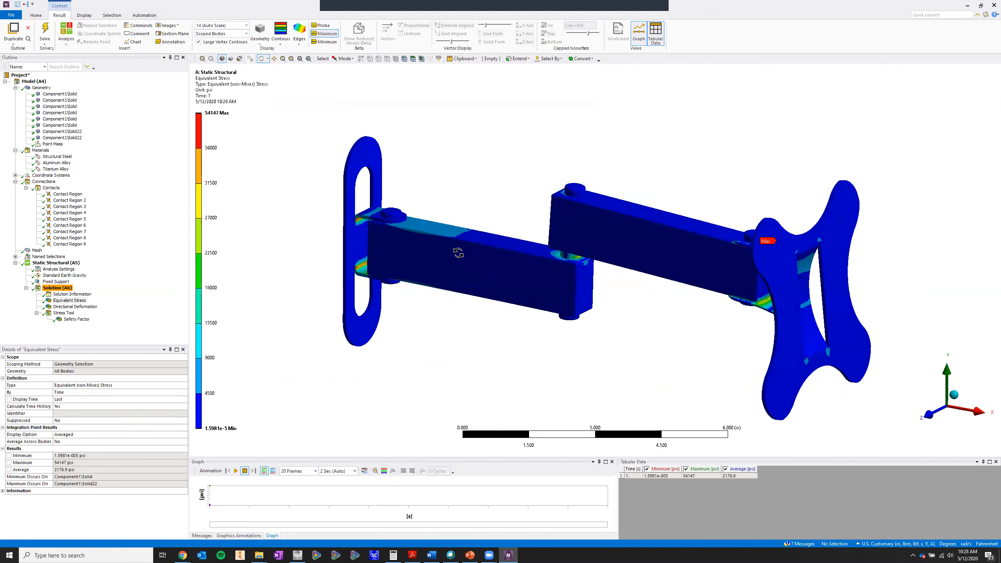
left_click(547, 260)
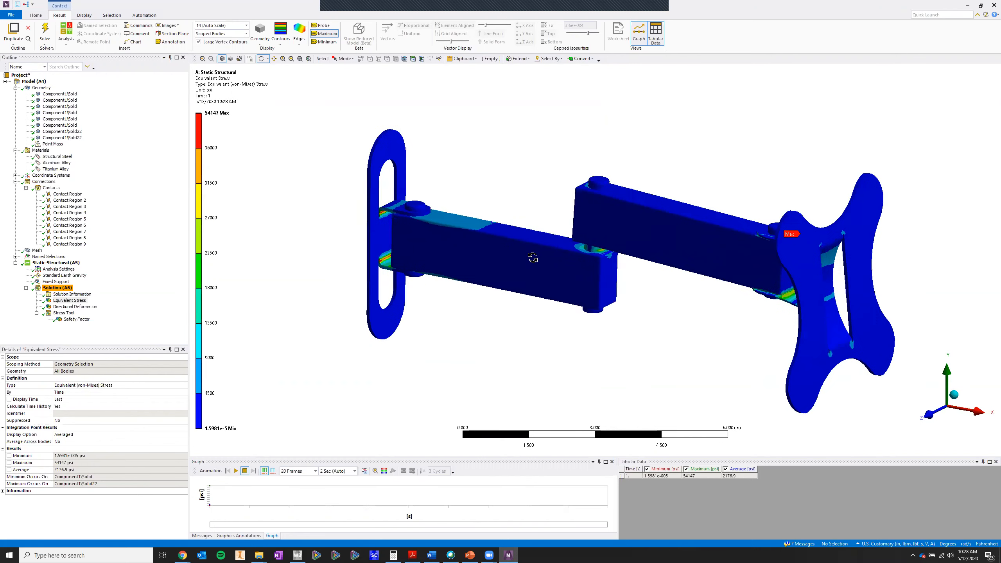
left_click(508, 268)
scroll(578, 241, "up", 2)
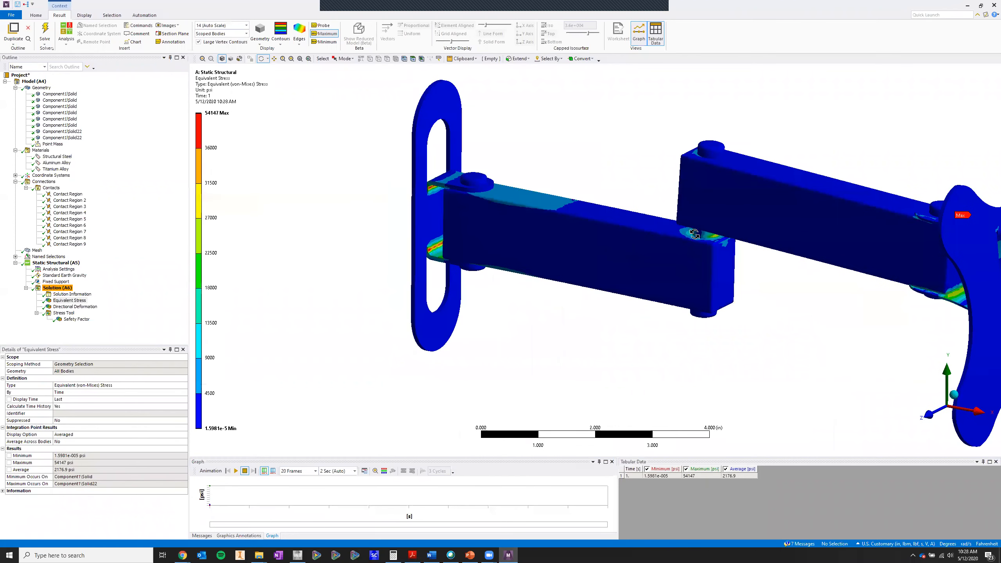
scroll(650, 233, "down", 2)
left_click_drag(616, 262, 456, 241)
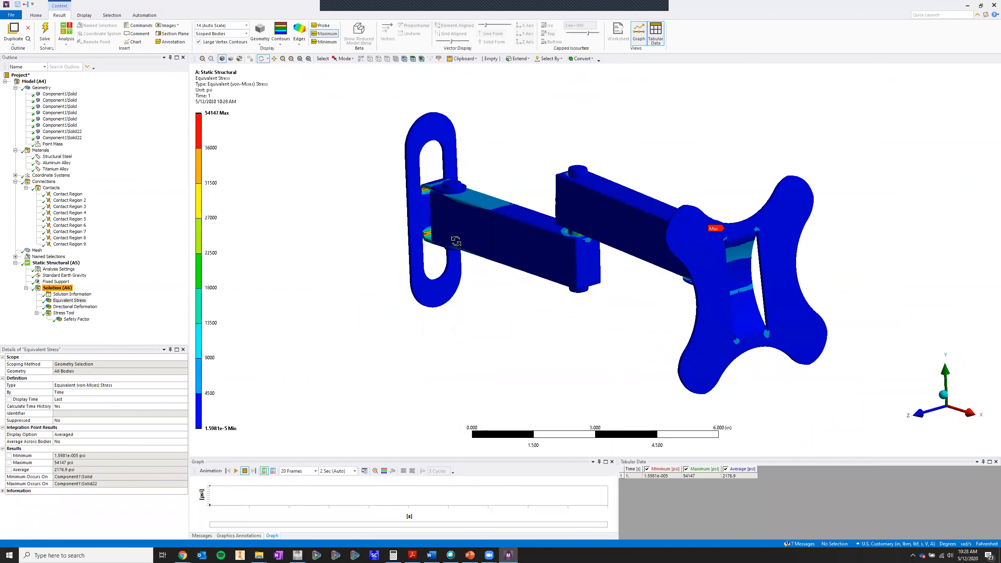
scroll(510, 221, "up", 2)
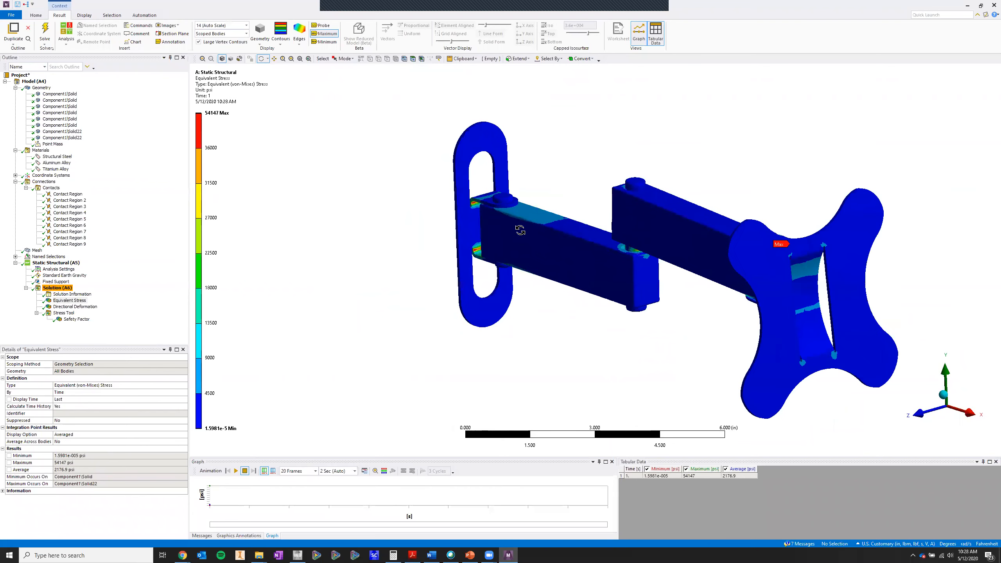
scroll(510, 220, "up", 1)
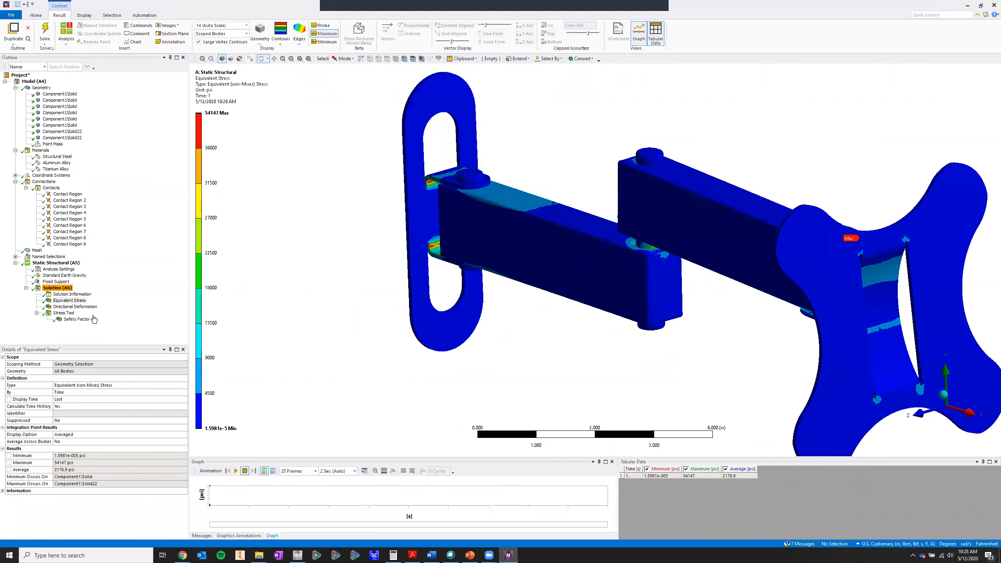
Step: Inspect the safety factor plot around the wall plate bracket and return to the equivalent stress result
left_click(75, 320)
scroll(288, 277, "up", 3)
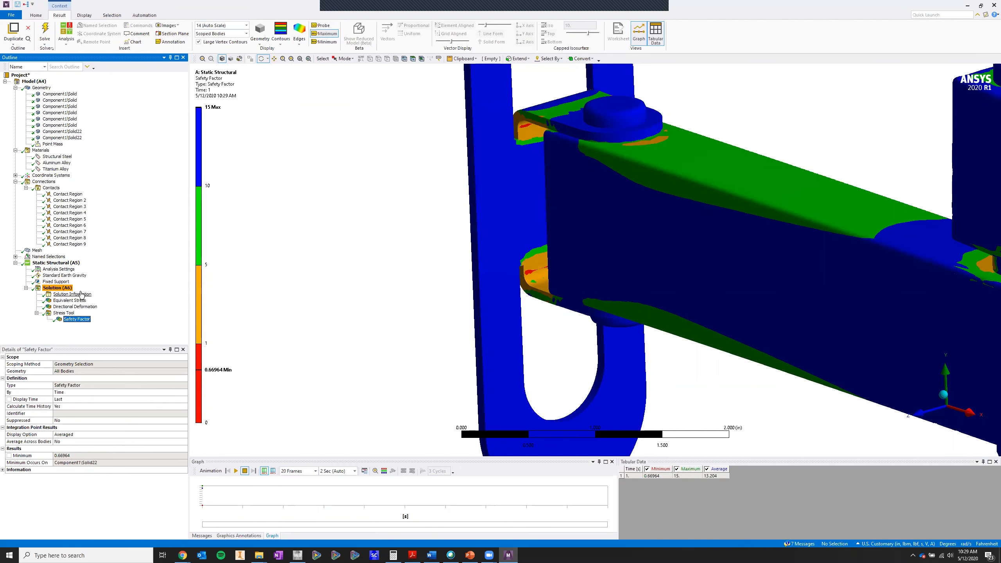
left_click(69, 300)
scroll(511, 224, "down", 5)
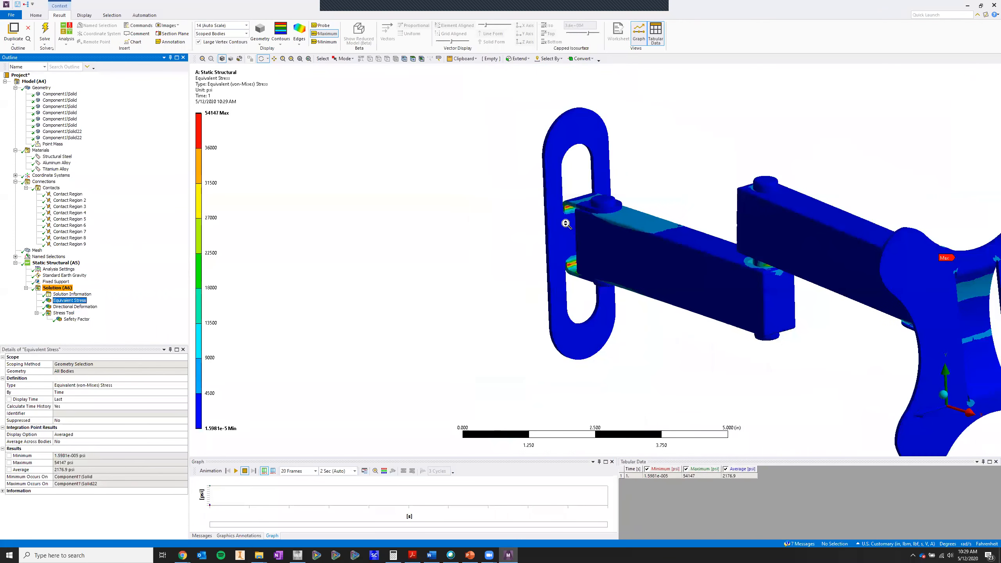
Step: Examine the equivalent stress up close at the wall bracket and around the bracket that joins the arm to the TV plate
scroll(648, 212, "up", 3)
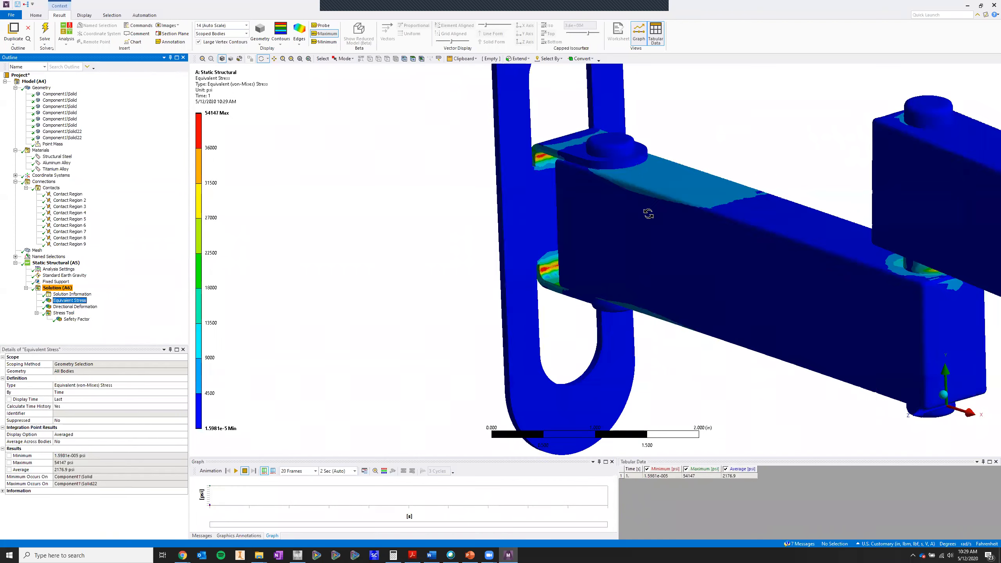
scroll(722, 198, "down", 2)
left_click(768, 257)
left_click_drag(728, 231, 820, 221)
scroll(738, 231, "down", 1)
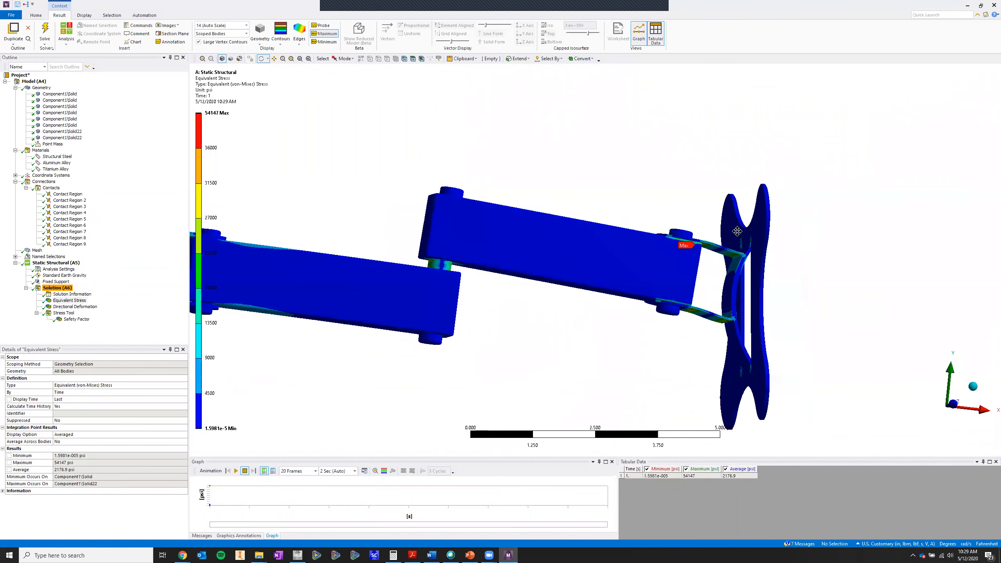
scroll(650, 206, "up", 2)
left_click_drag(619, 224, 821, 347)
scroll(544, 213, "down", 6)
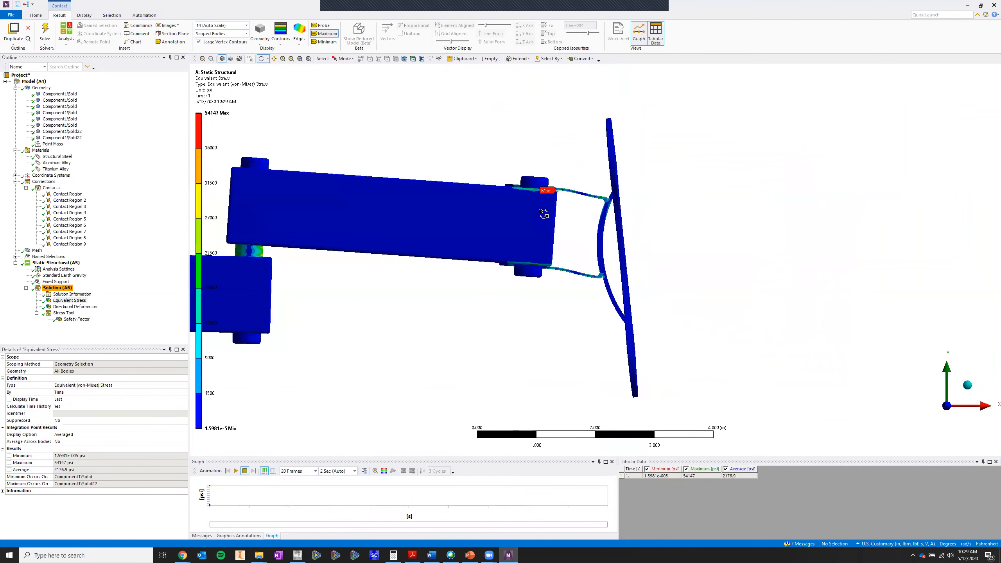
middle_click_drag(672, 213, 682, 166, "ctrl")
left_click_drag(694, 181, 96, 315)
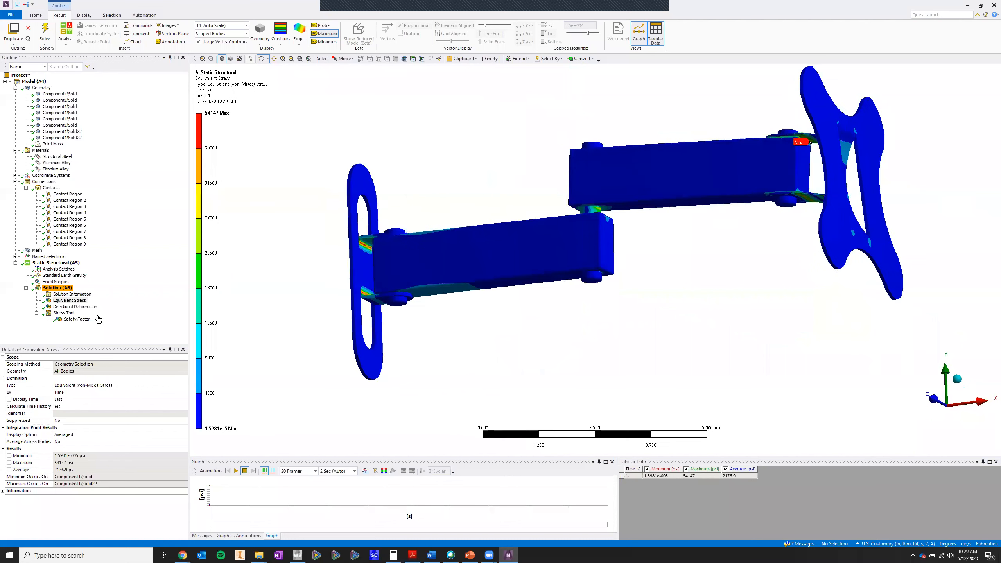
Step: Display the safety factor plot and switch to the PowerPoint presentation with the problem statement
left_click(76, 319)
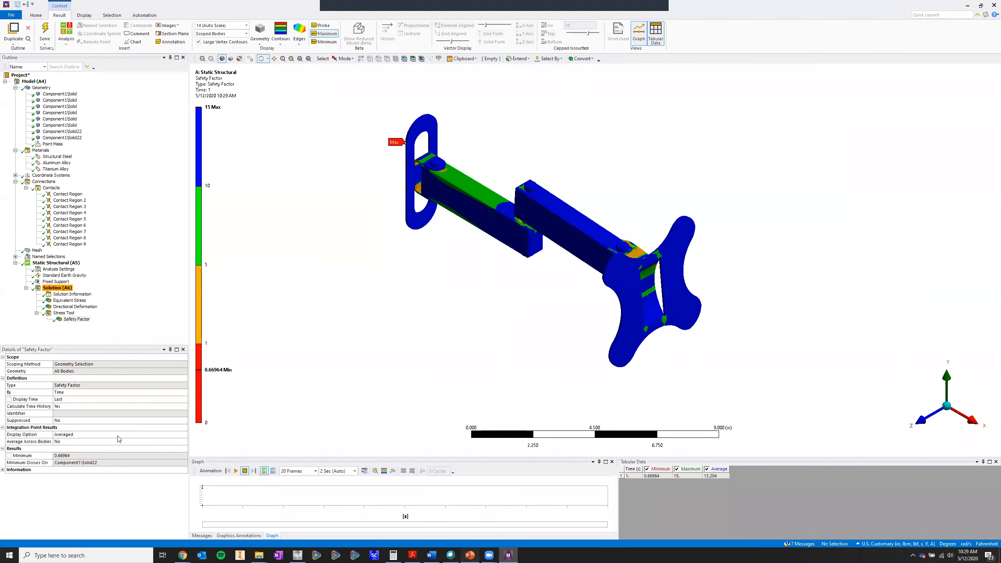
left_click(470, 555)
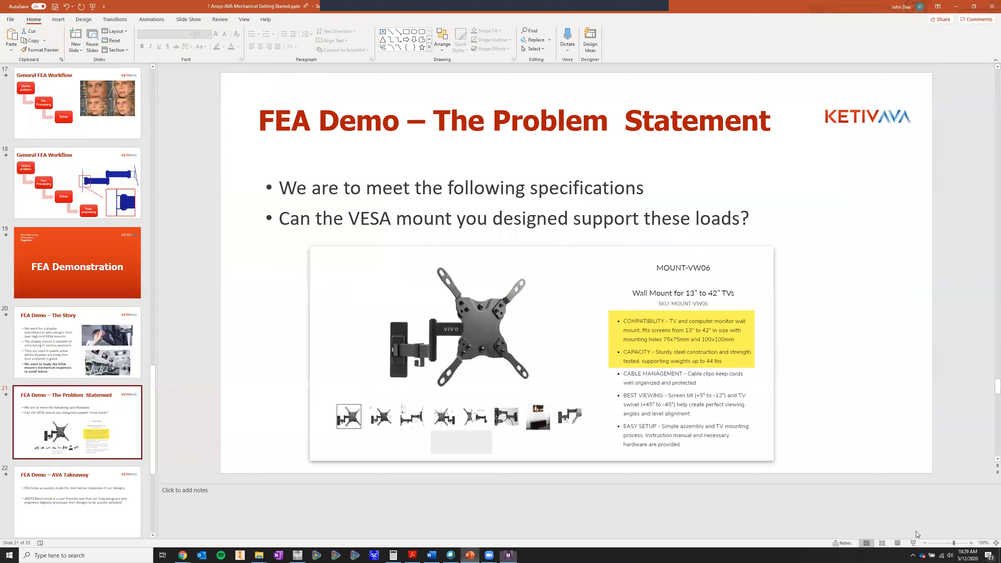
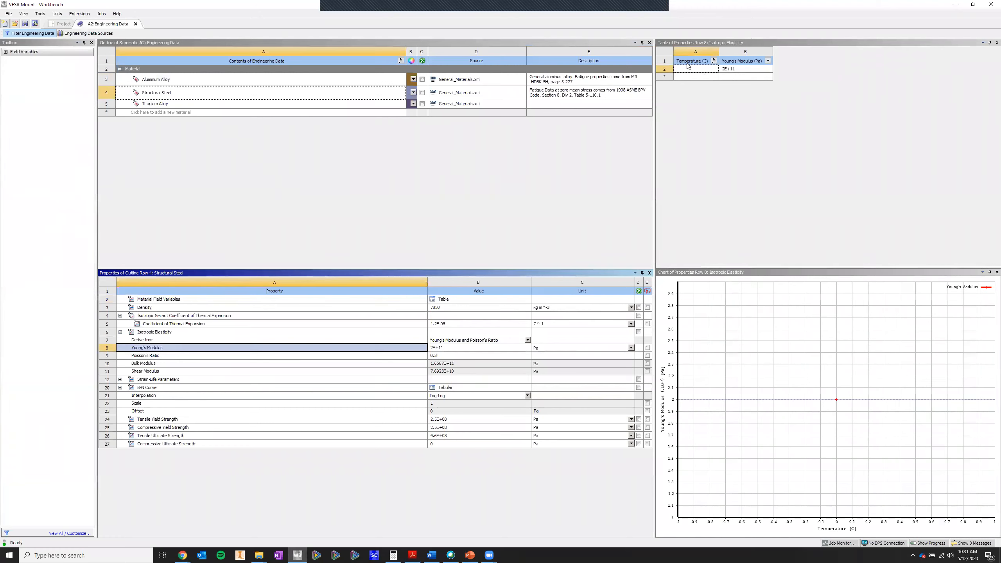
Step: Look at the temperature table for Structural Steel's Young's Modulus in Engineering Data in Workbench
left_click(668, 71)
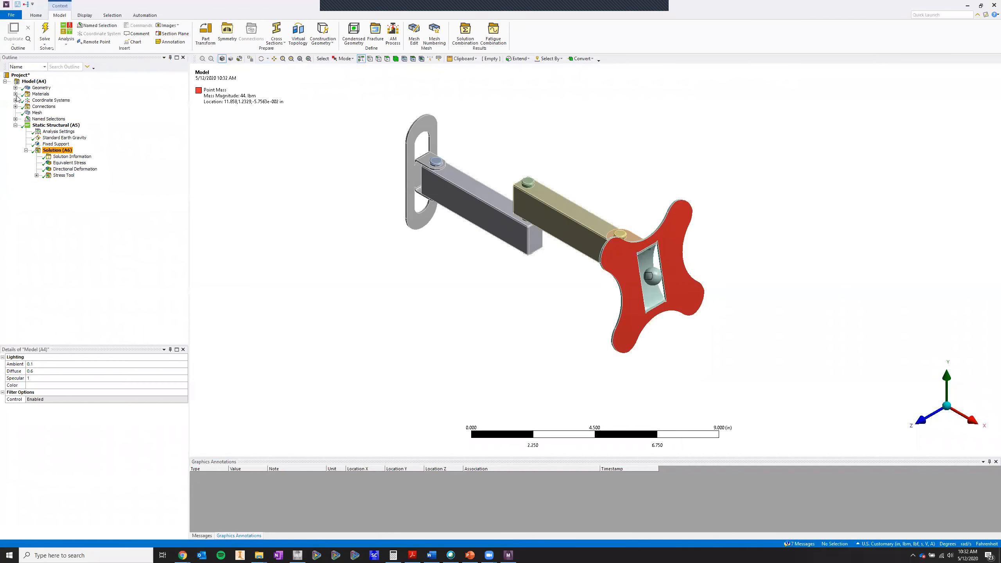
Step: Examine the constraint equations that connect the point mass to the TV plate face in the Solution Information graphics
left_click(15, 94)
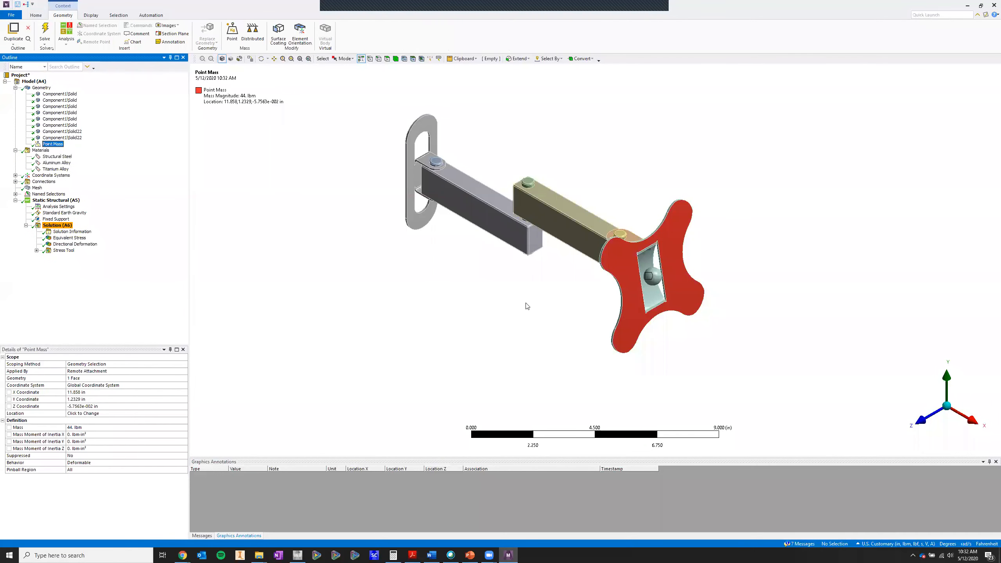
left_click(37, 188)
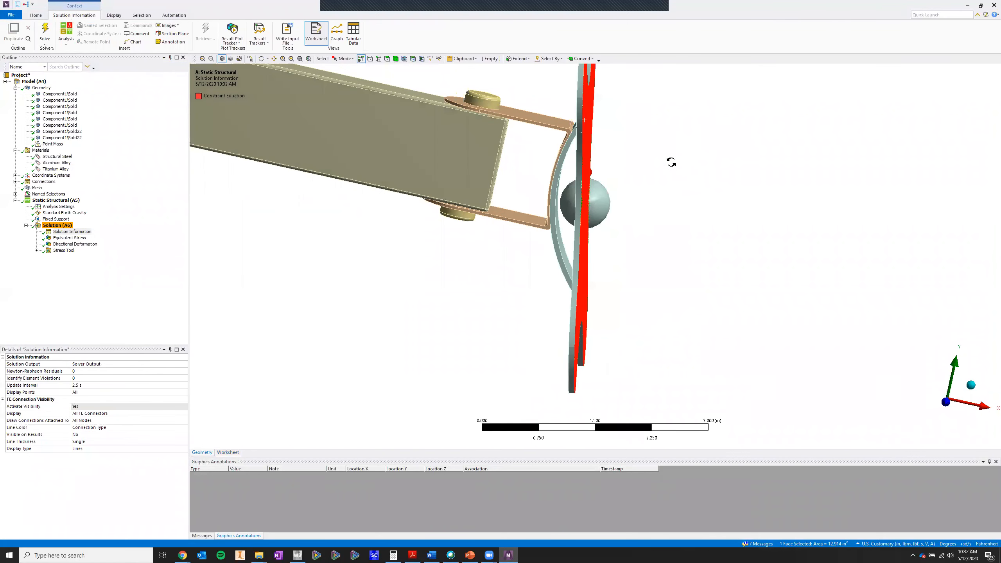
middle_click_drag(670, 162, 436, 126)
middle_click_drag(615, 171, 710, 191)
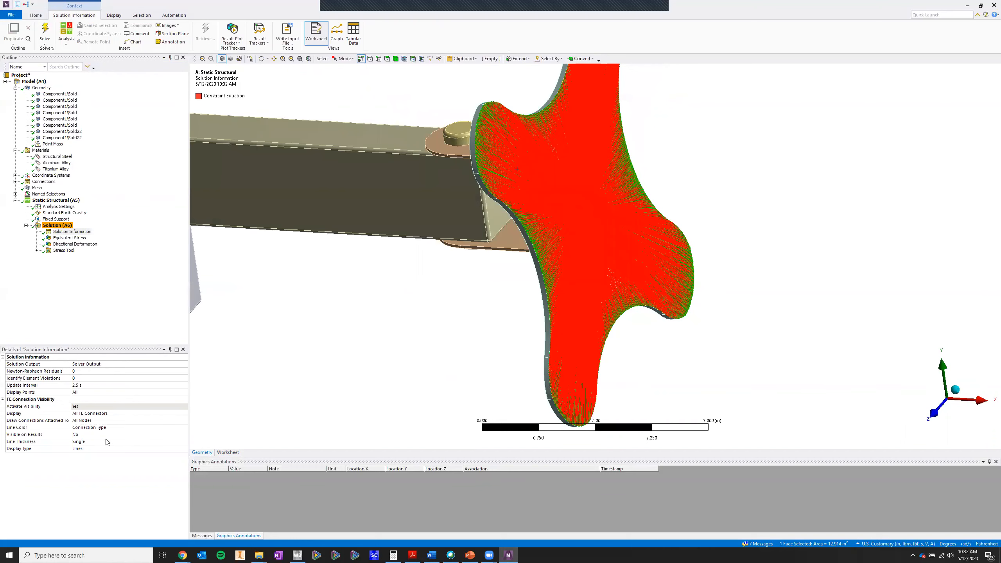
Step: Review the point mass's location, pinball region and available behavior options, keeping the behavior Deformable
left_click(52, 144)
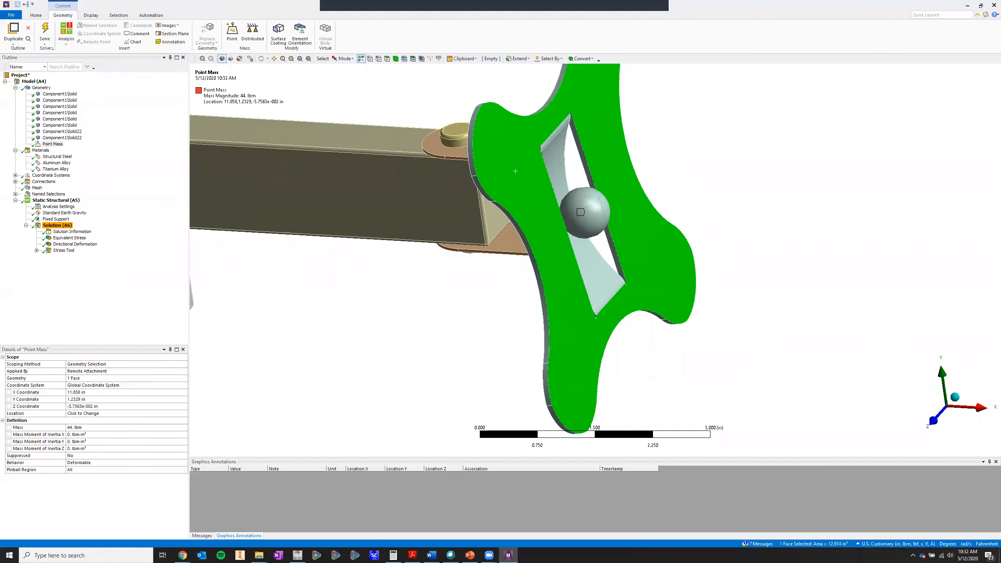
left_click(62, 414)
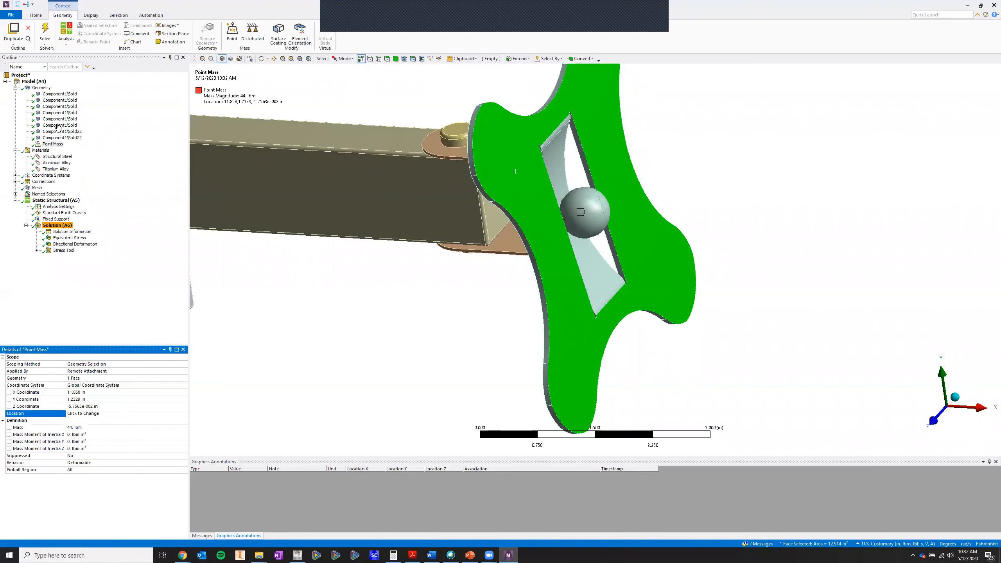
left_click(53, 144)
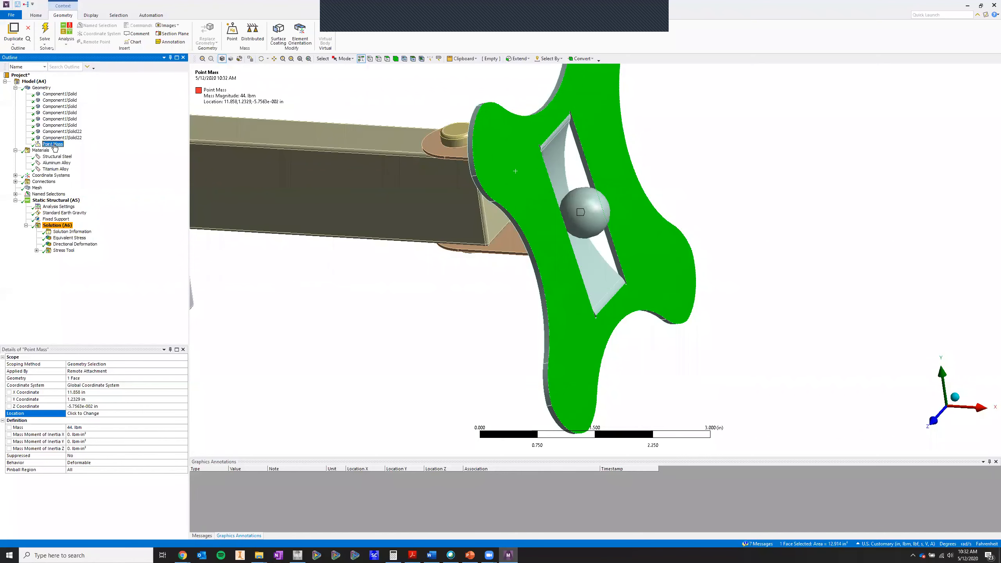
left_click(82, 470)
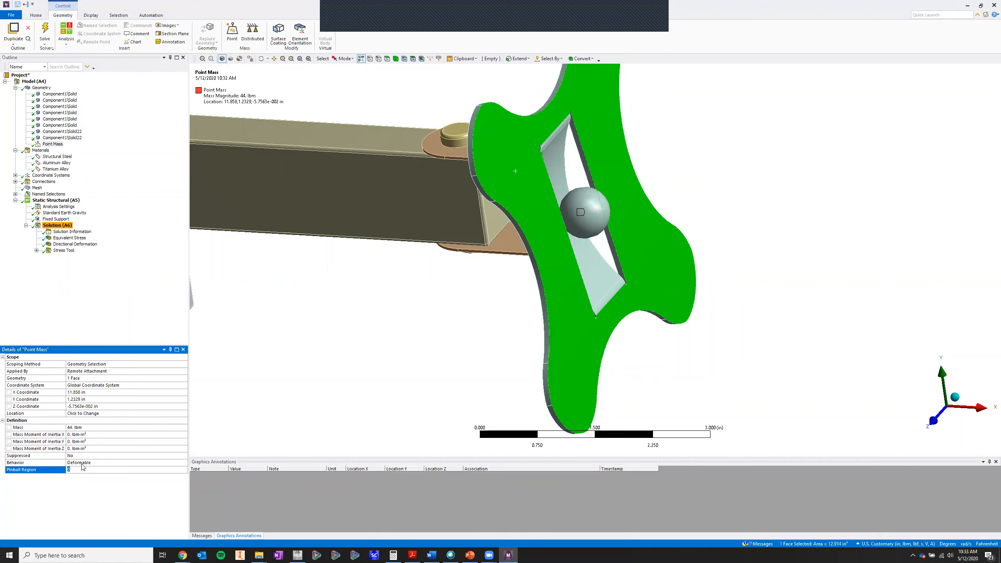
left_click(125, 462)
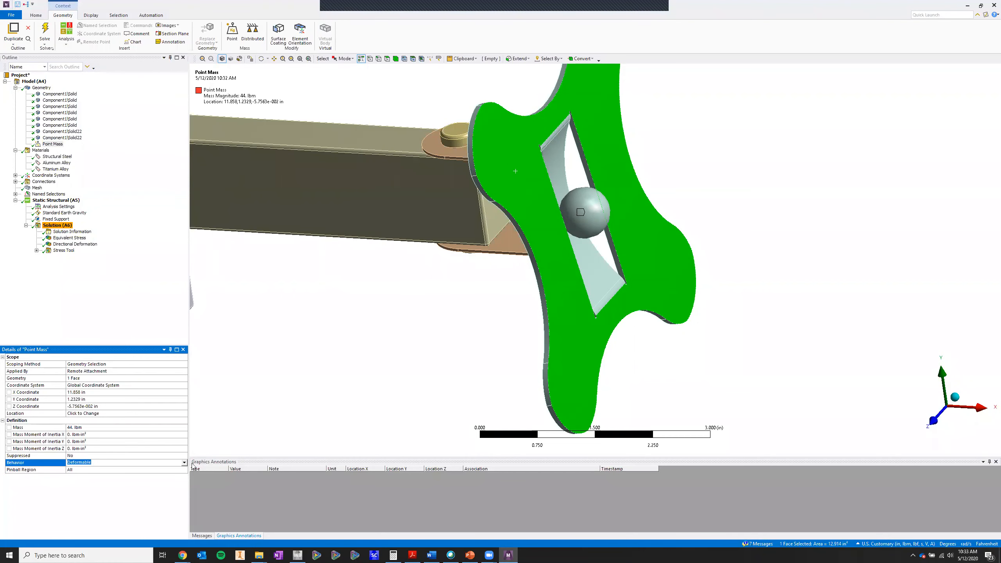
left_click(183, 463)
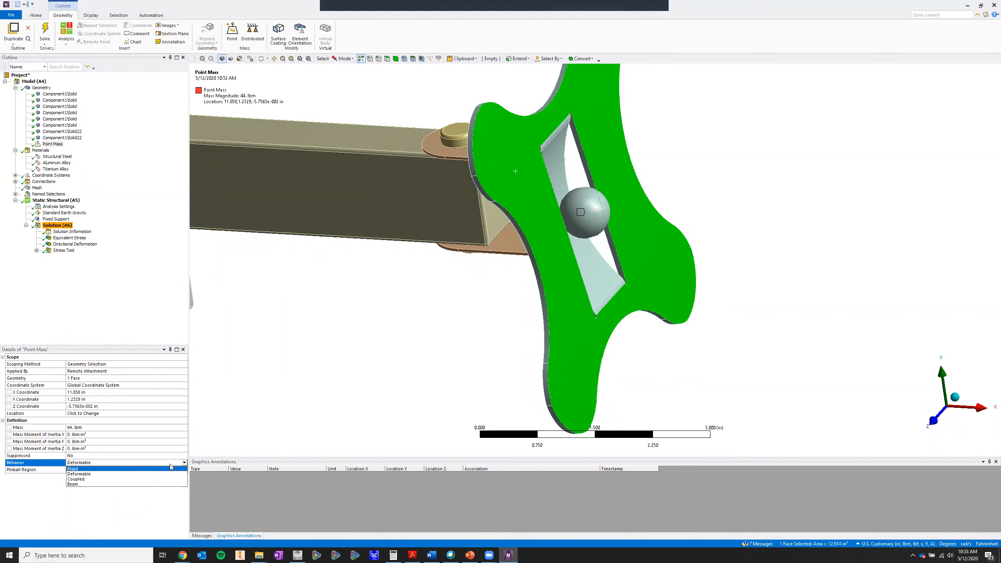
left_click(262, 418)
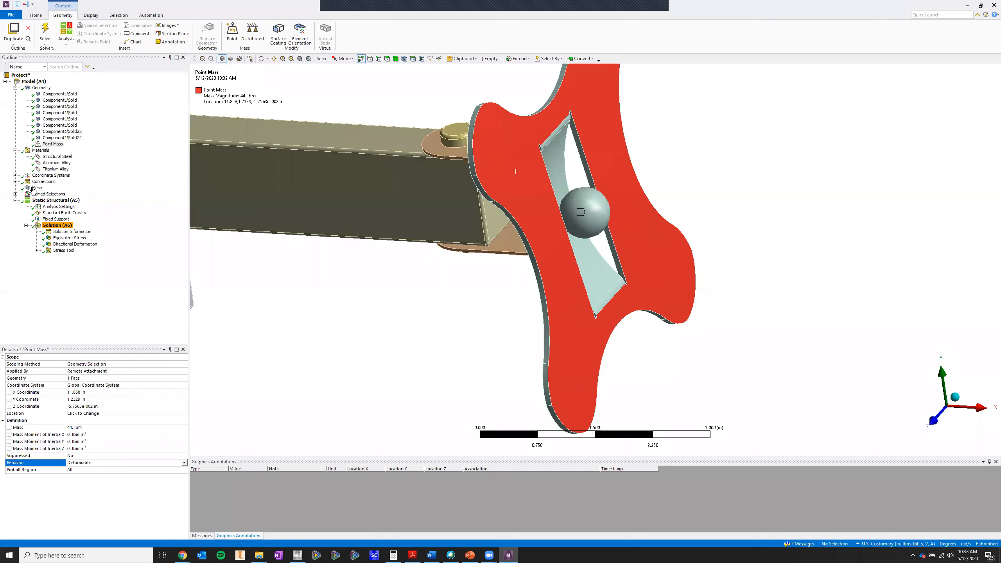
Step: Display the mesh of the mount and review which local mesh controls can be inserted
left_click(35, 188)
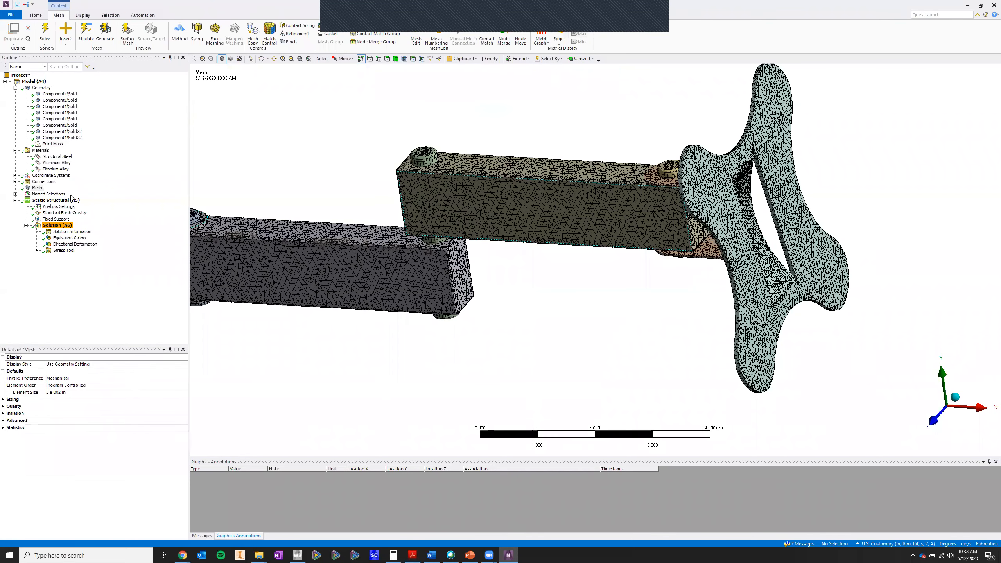
right_click(33, 189)
mouse_move(71, 197)
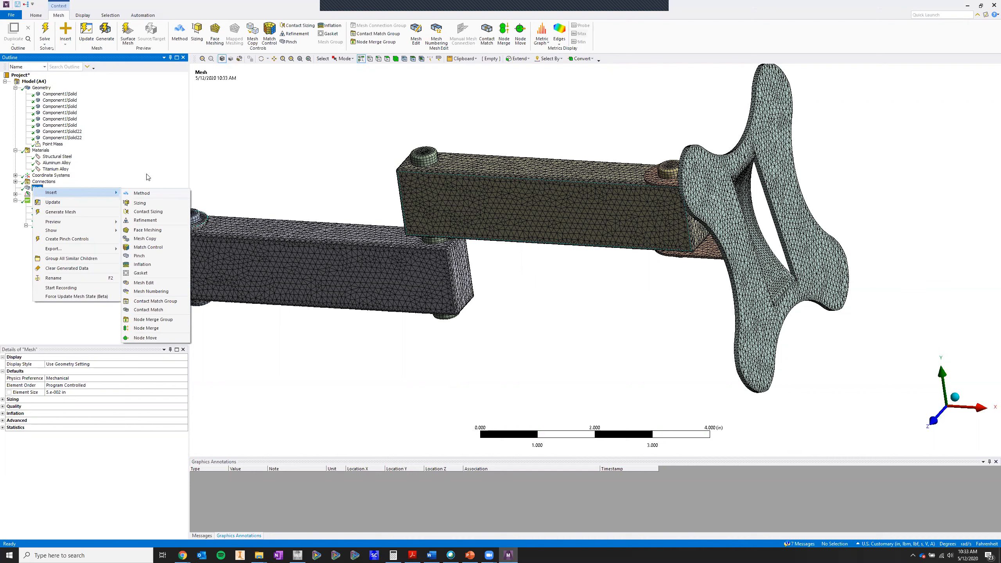
left_click(36, 190)
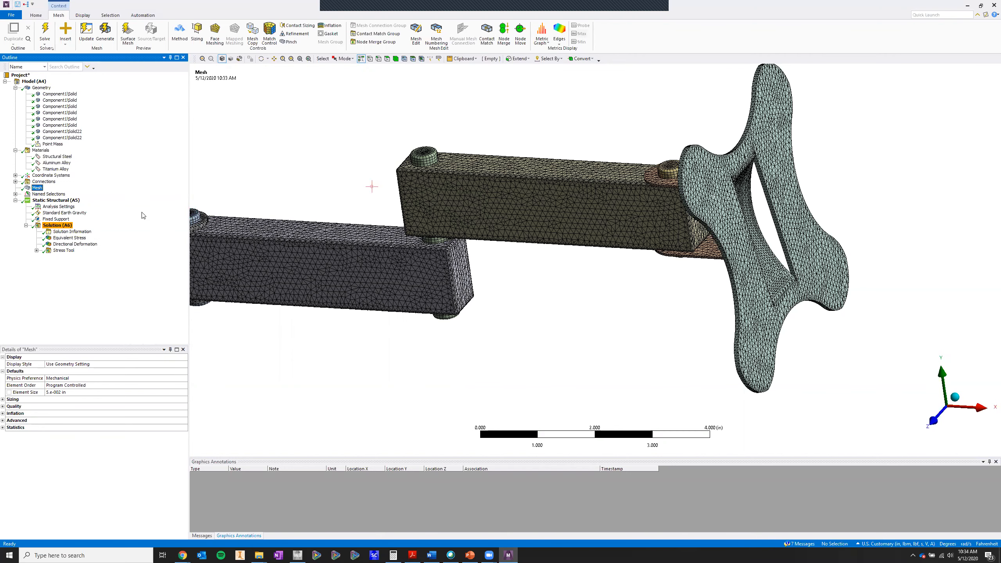
middle_click_drag(372, 186, 433, 189, "ctrl")
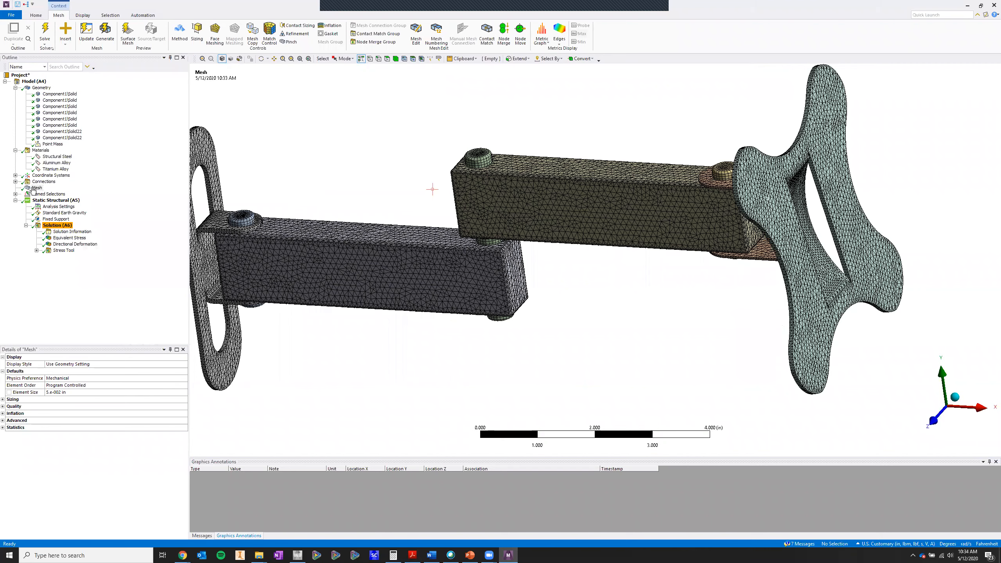
Step: Insert a local Sizing control under the mesh
right_click(37, 188)
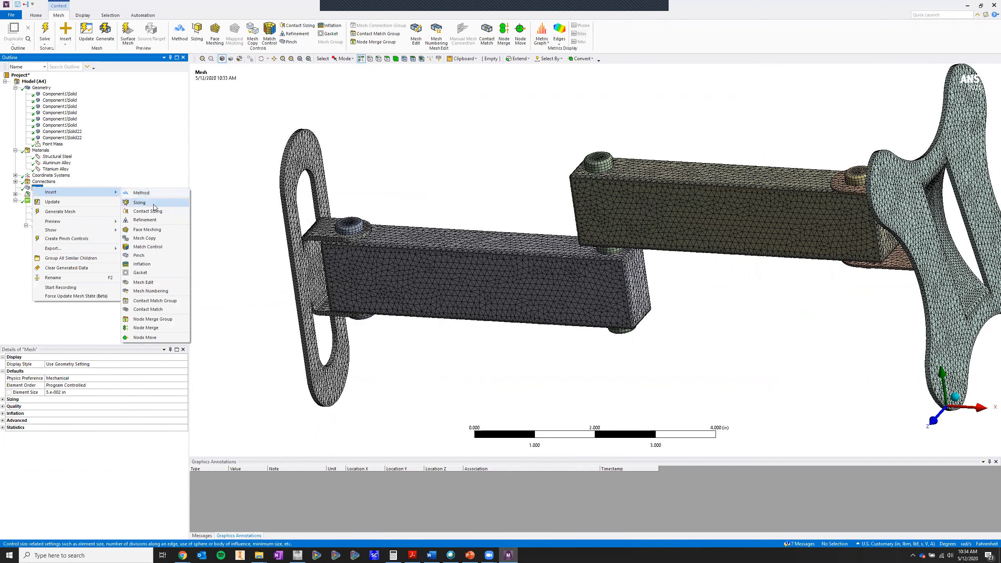
left_click(139, 202)
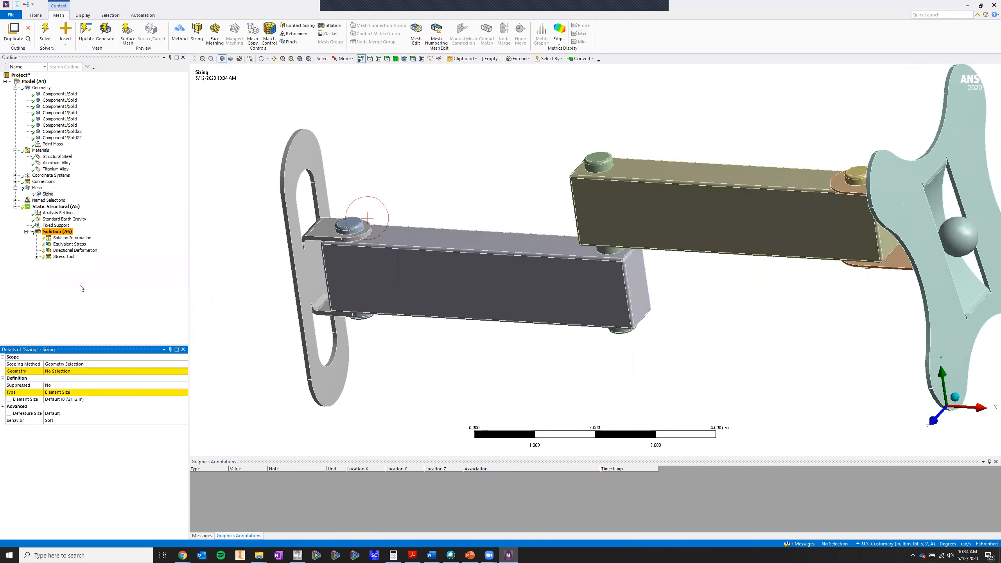
left_click(80, 372)
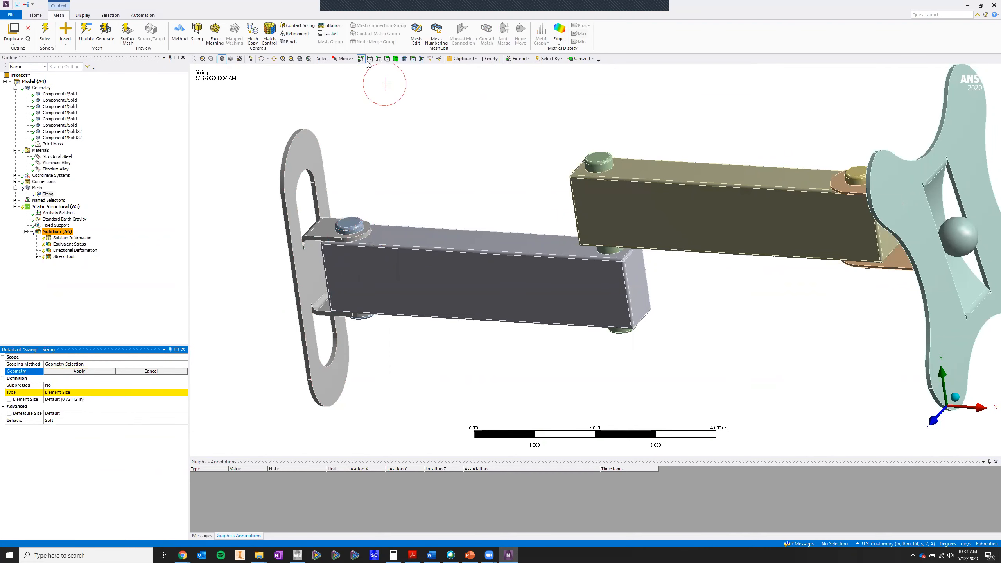
left_click(396, 58)
key("Escape")
Step: Isolate the pin joining the two arms by hiding all other bodies of the mount
left_click(41, 87)
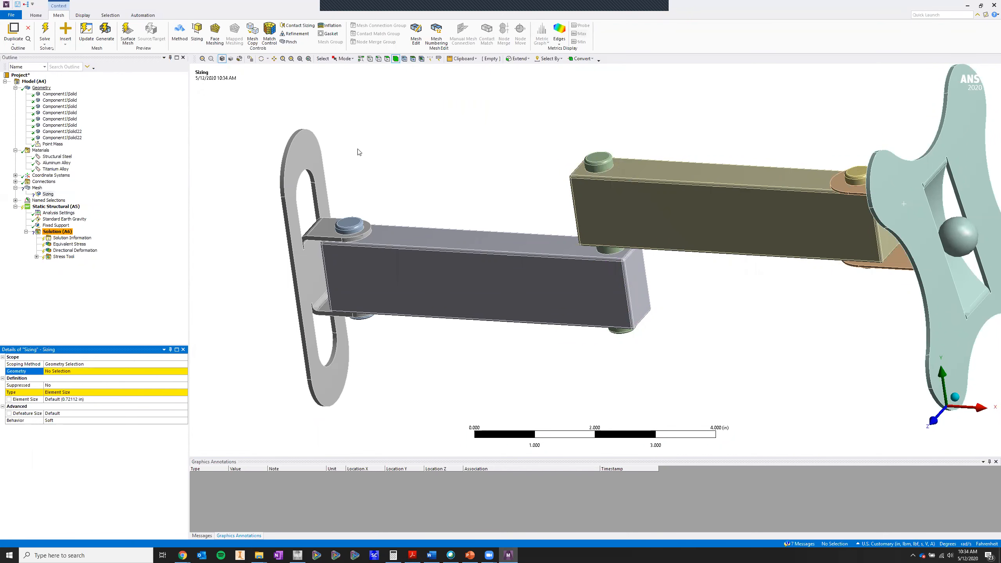
left_click(601, 160)
right_click(605, 159)
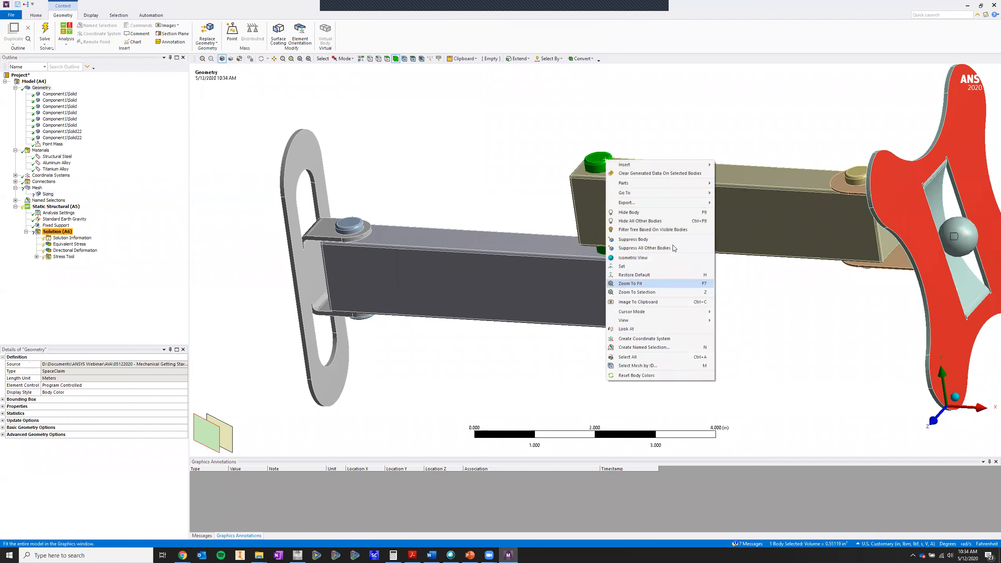
left_click(689, 221)
left_click(664, 179)
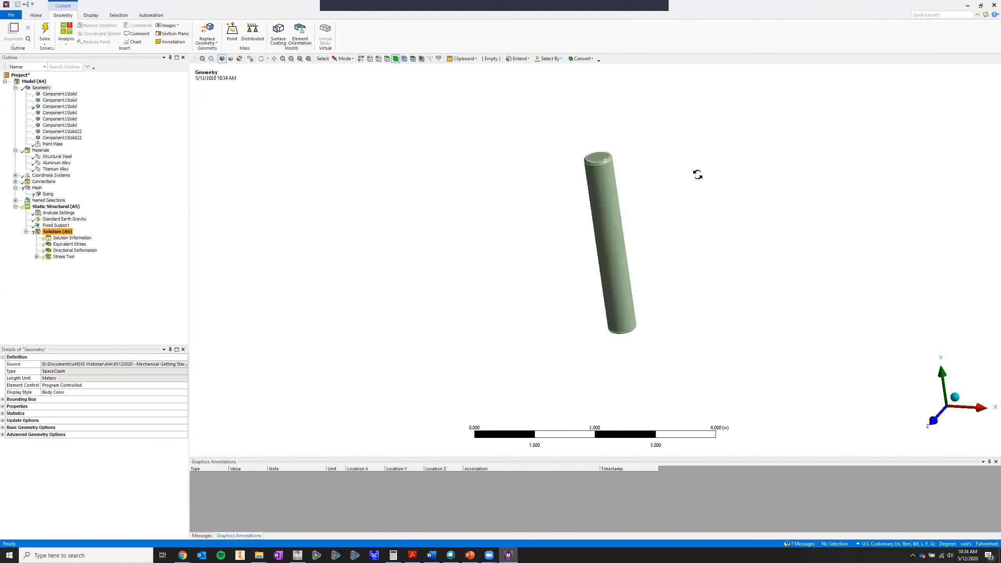
middle_click_drag(698, 175, 659, 166)
scroll(616, 193, "up", 1)
Step: Scope the Sizing control to the pin's top end face and set its element size to .025 in
left_click(590, 179)
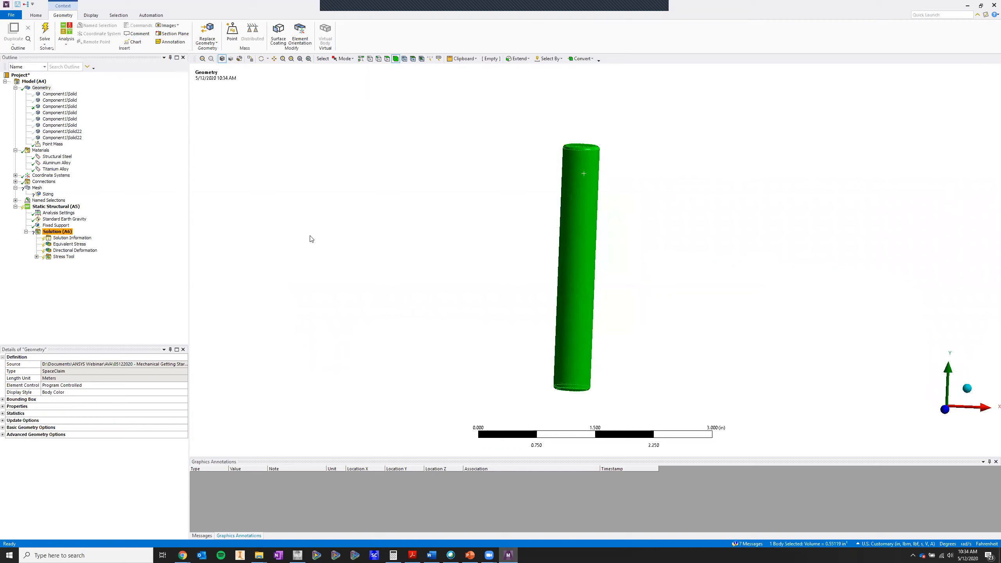
left_click(537, 157)
middle_click_drag(577, 165, 582, 157)
left_click(582, 158)
left_click(266, 201)
left_click(47, 194)
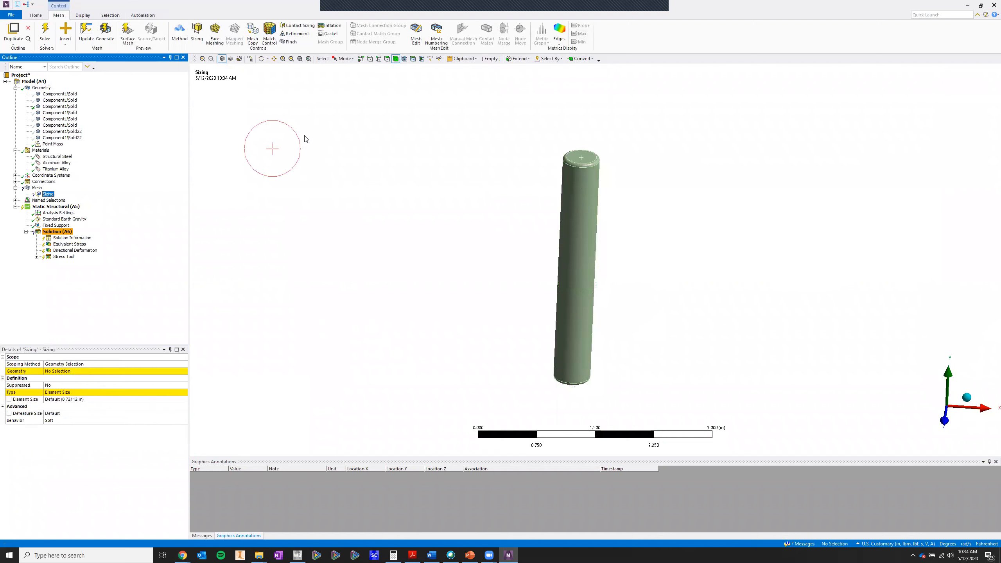
left_click(582, 157)
left_click(47, 371)
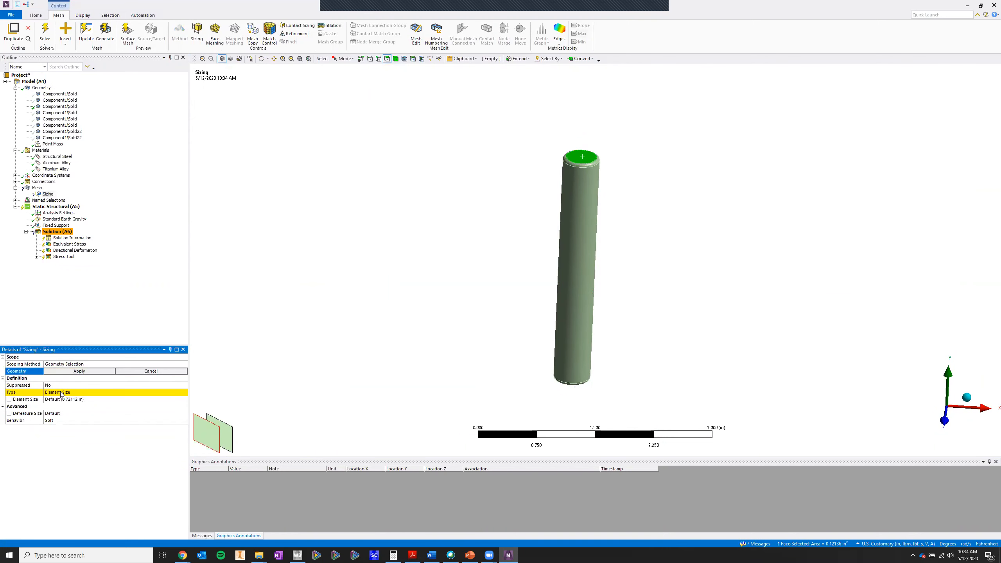
left_click(76, 375)
left_click(94, 398)
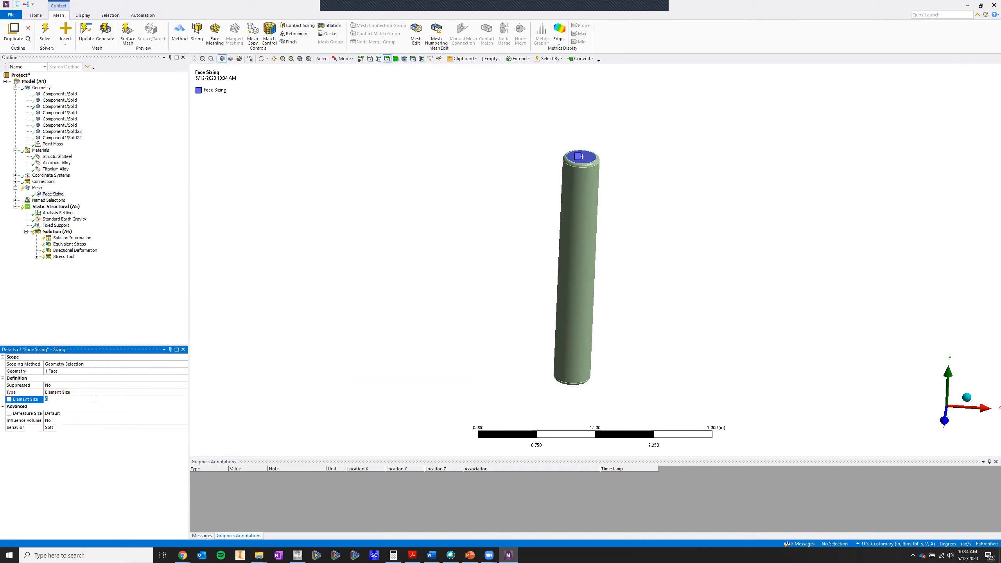
type(".025")
key("Return")
Step: Generate the mesh and inspect the element sizes on the pin's end face and side
right_click(35, 188)
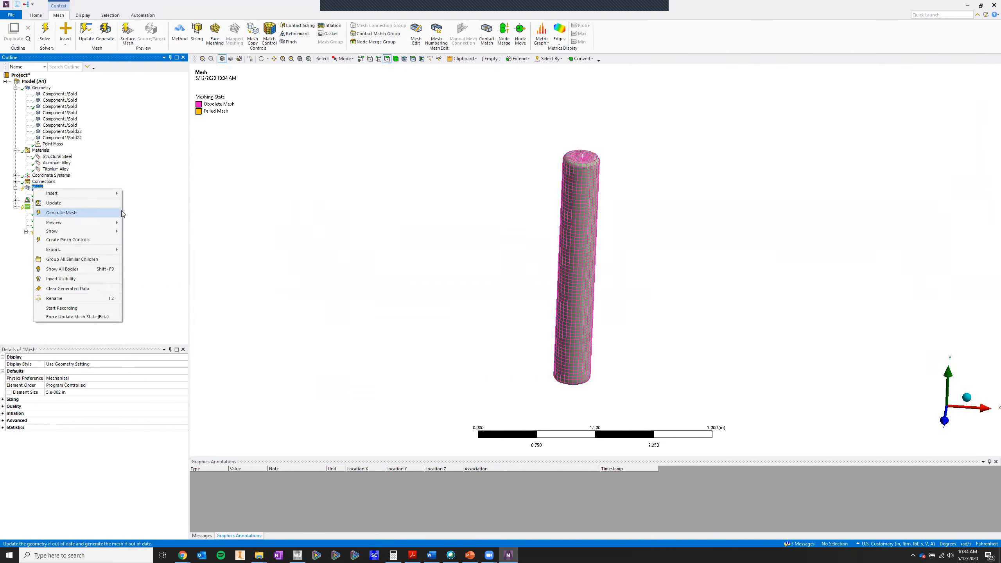
left_click(118, 213)
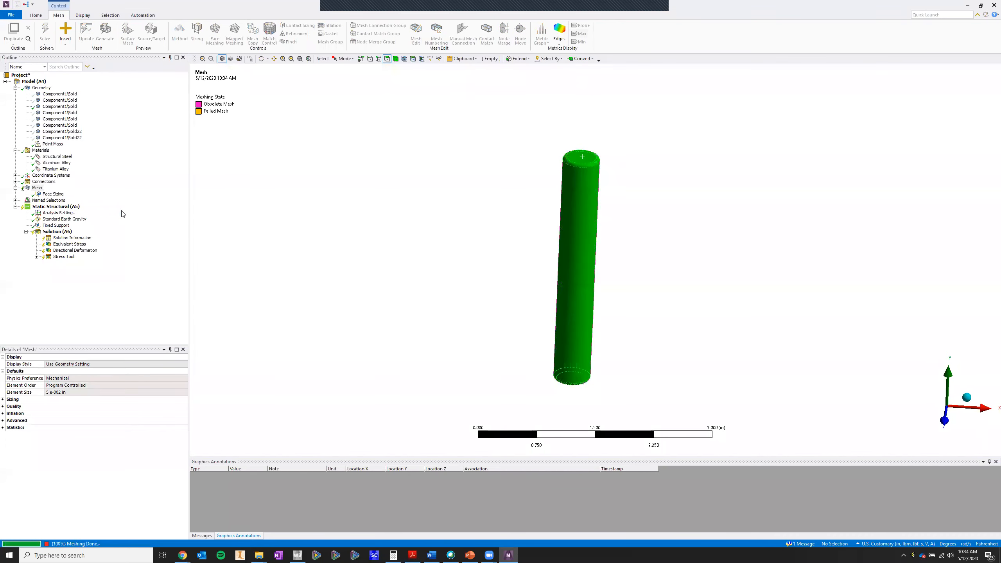
middle_click_drag(582, 158, 626, 248, "ctrl")
scroll(550, 213, "up", 2)
scroll(557, 193, "up", 2)
scroll(545, 157, "up", 2)
scroll(559, 203, "up", 3)
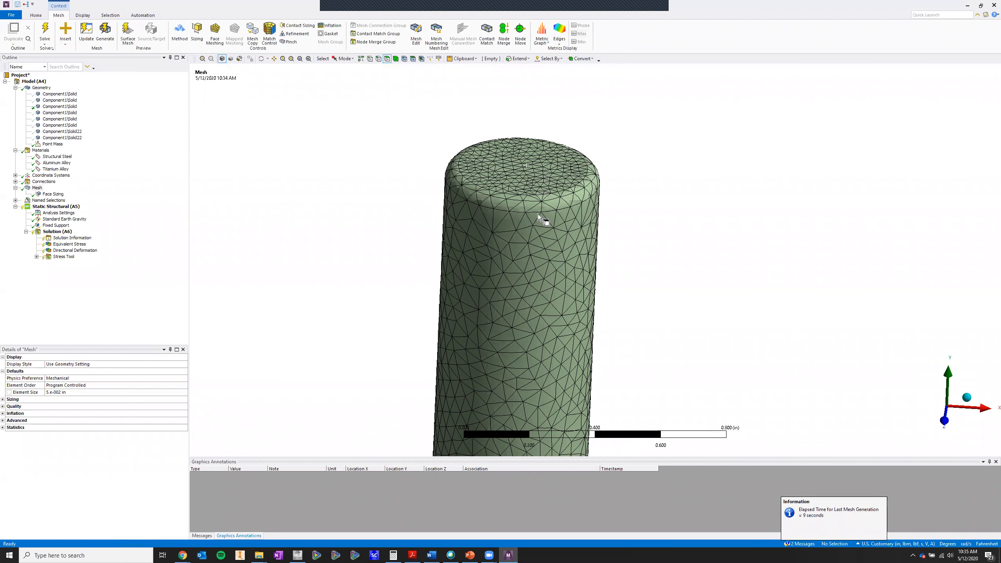
scroll(538, 215, "up", 2)
Step: Change the scope of the face sizing control to the entire pin body
left_click(40, 195)
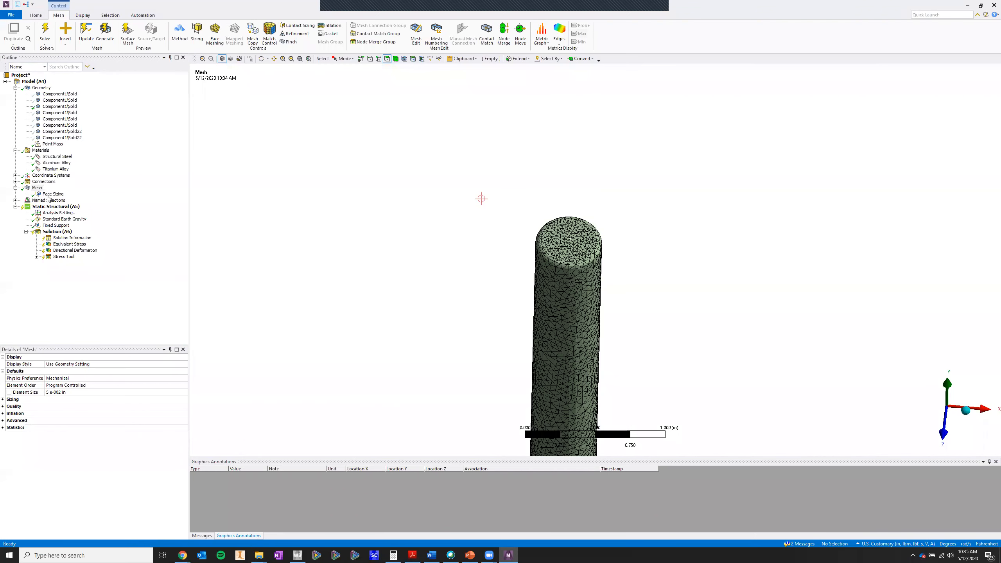
middle_click_drag(426, 262, 454, 201)
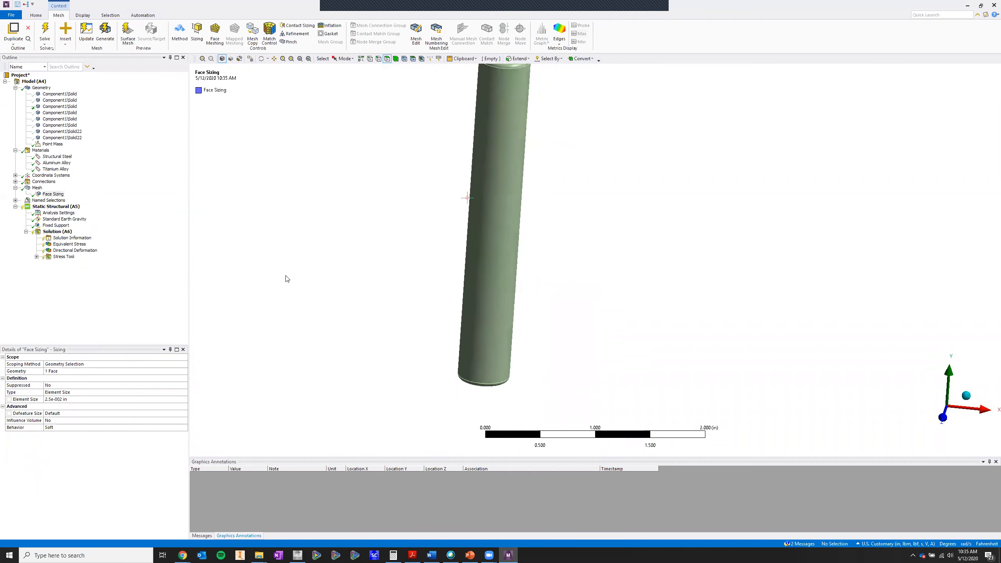
left_click(75, 371)
left_click(396, 59)
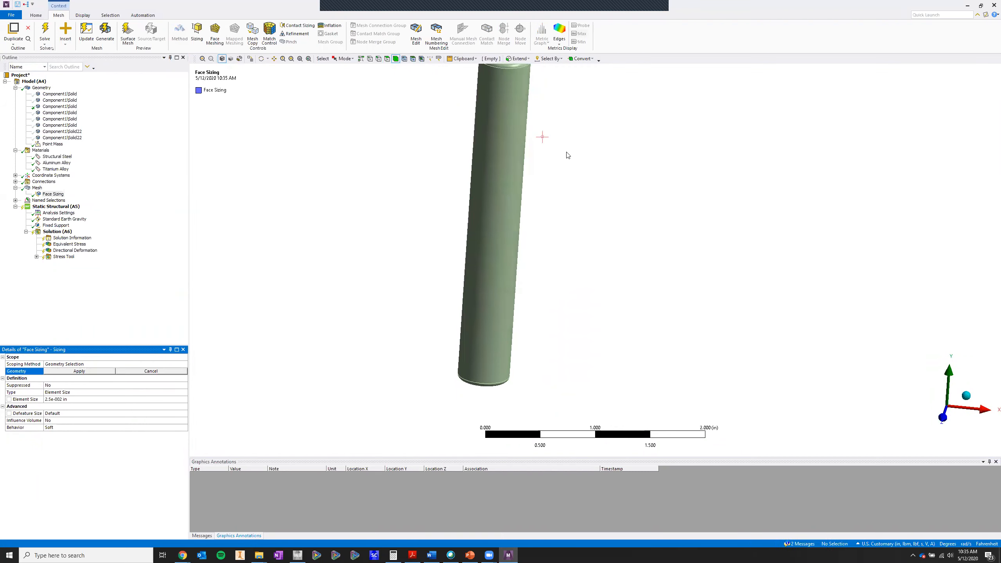
middle_click_drag(541, 138, 577, 157)
left_click(534, 146)
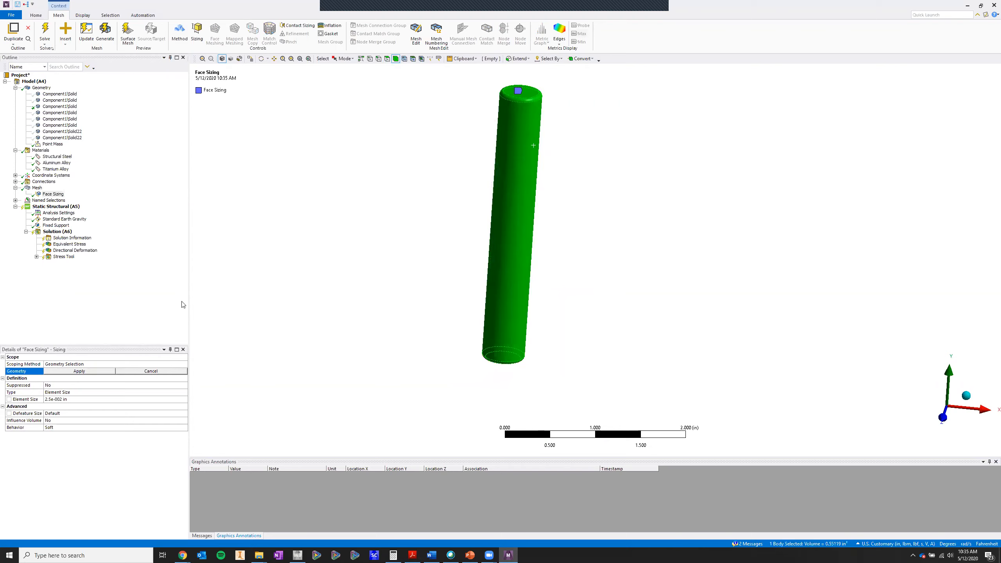
left_click(85, 371)
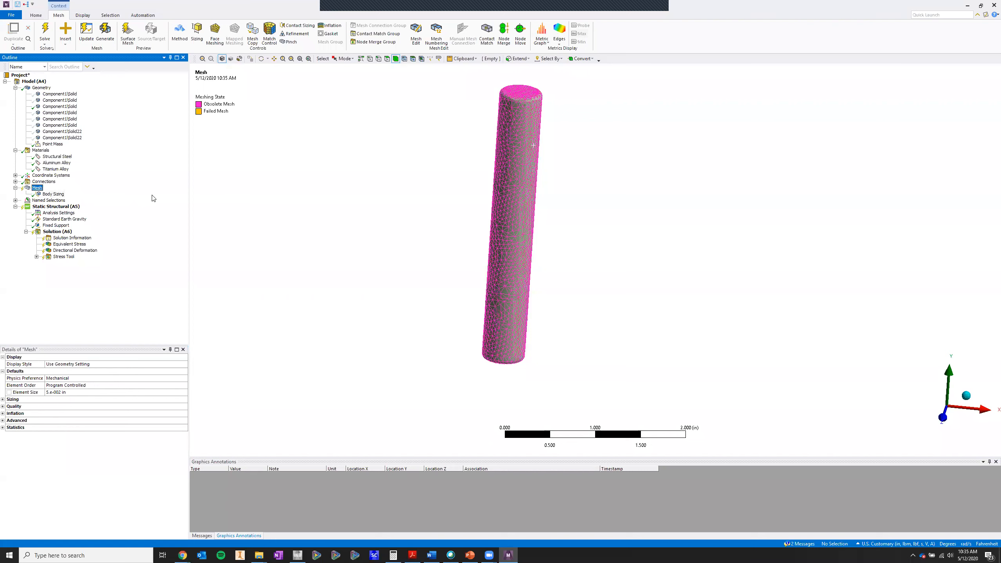
Step: Review the other local mesh controls that can be inserted, without adding one
key("shift+F10")
key("Right")
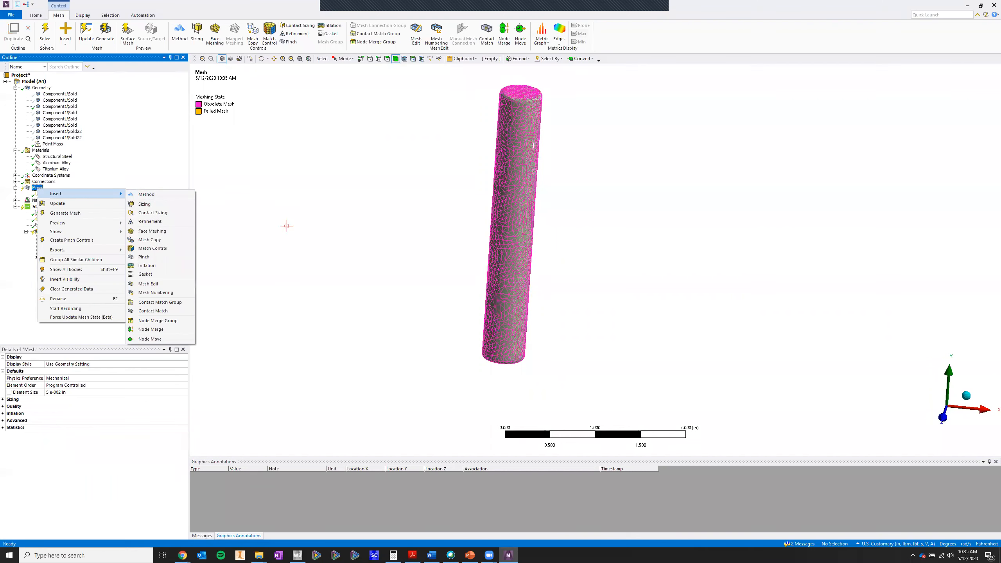
key("Escape")
key("Escape")
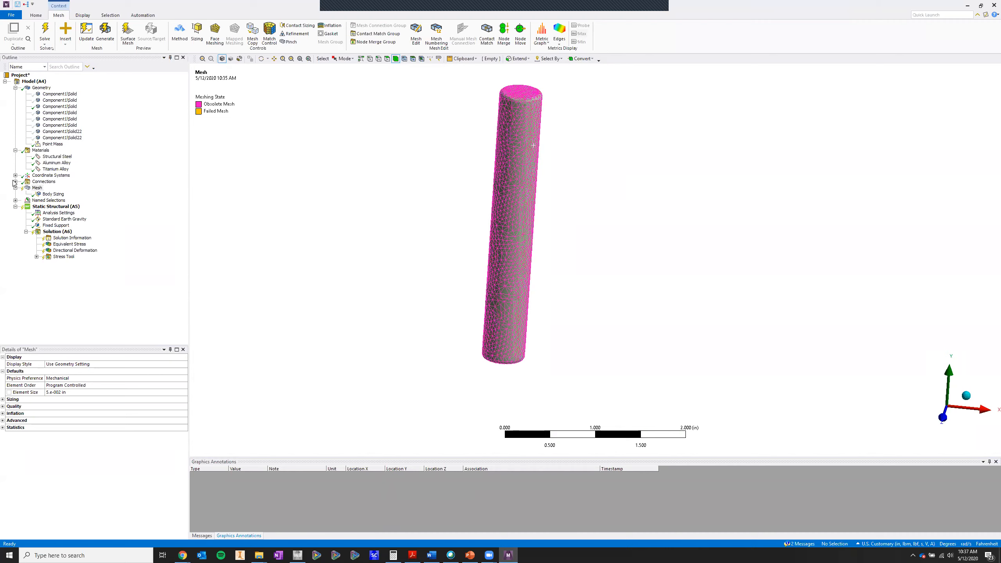
Step: Rename all contact regions under Contacts based on their definition
left_click(16, 181)
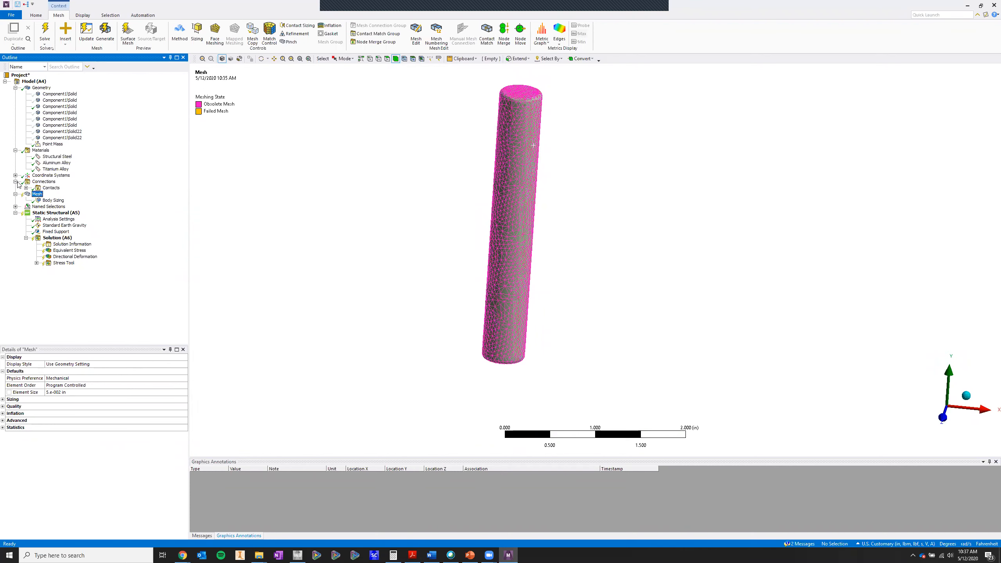
left_click(26, 187)
left_click(68, 194)
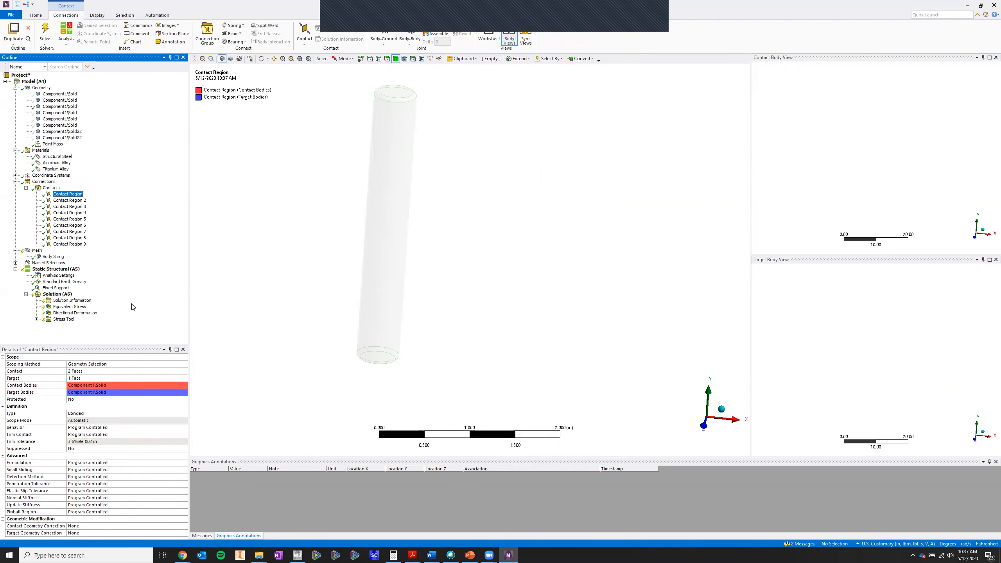
left_click(69, 244, "shift")
right_click(69, 244)
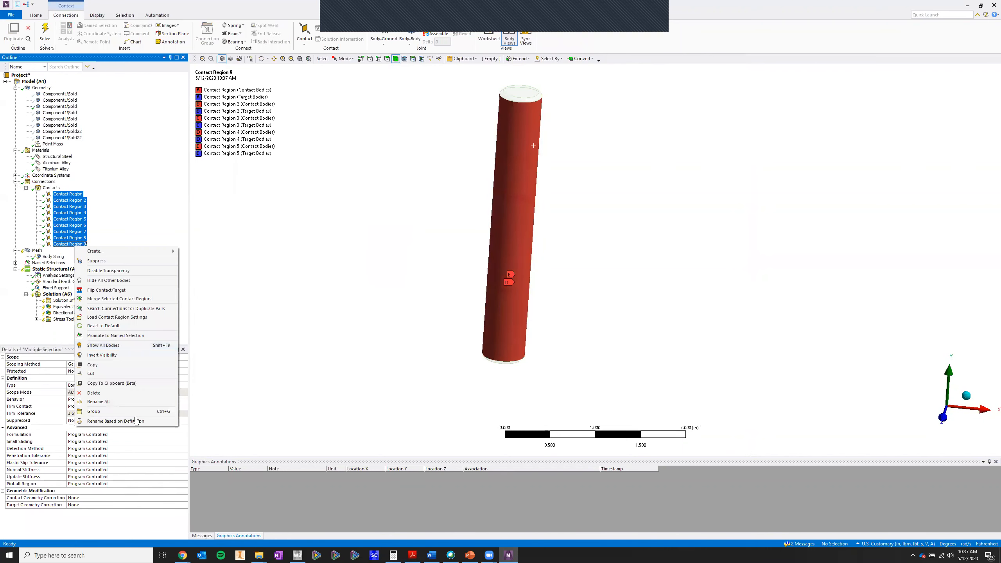
left_click(137, 421)
Step: Show all hidden bodies of the mount again with the first bonded contact selected
left_click(92, 194)
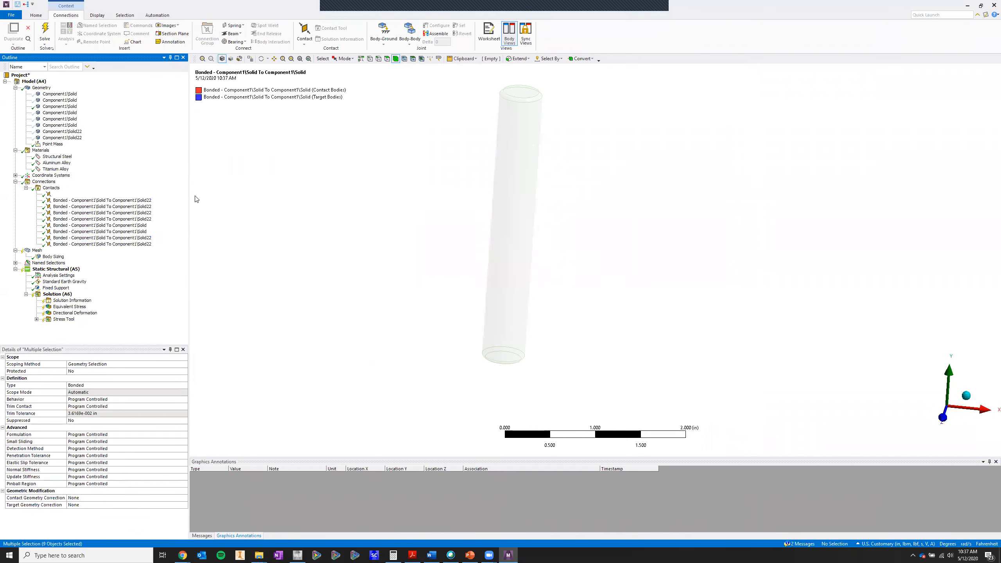
right_click(241, 180)
left_click(269, 201)
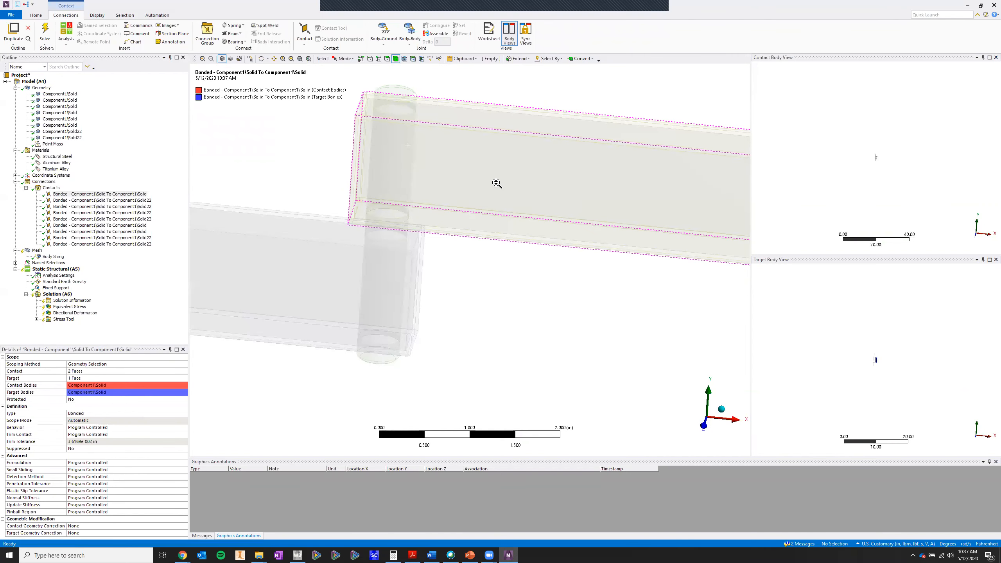
scroll(496, 184, "down", 8)
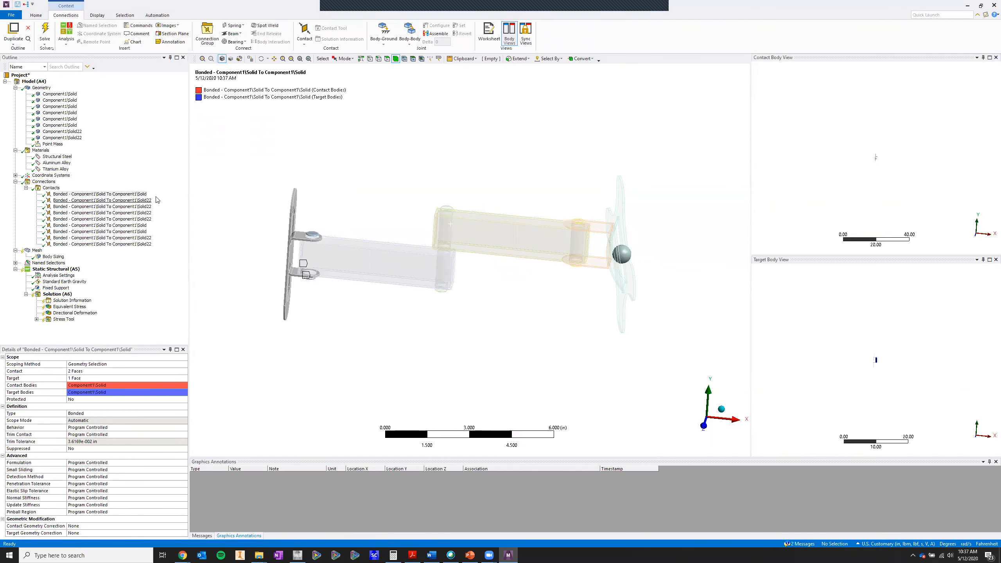
Step: Examine the contact and target faces of the second bonded contact, between the wall bracket tabs and the arm, in the body views
left_click(156, 200)
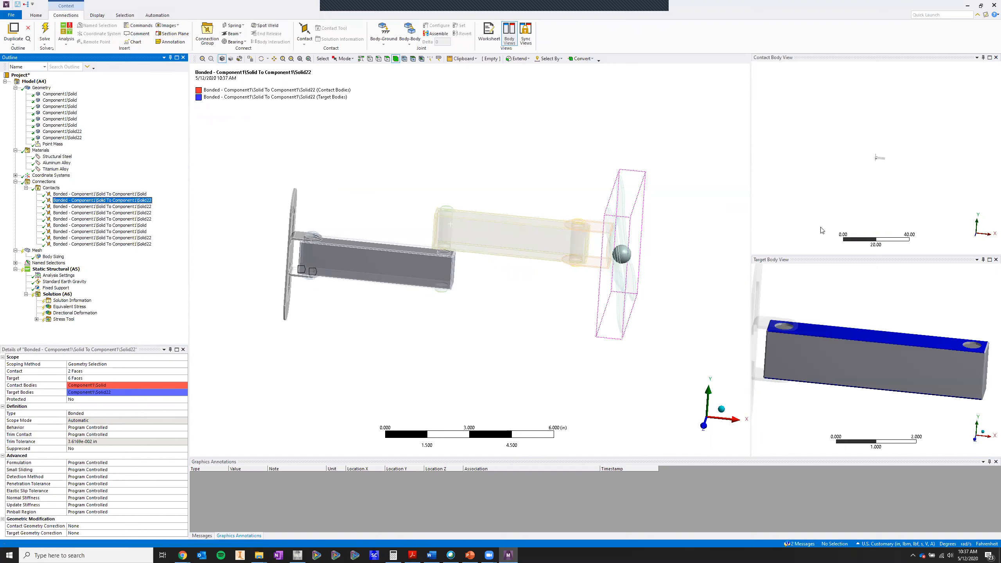
middle_click_drag(851, 155, 840, 157, "ctrl")
scroll(833, 159, "up", 2)
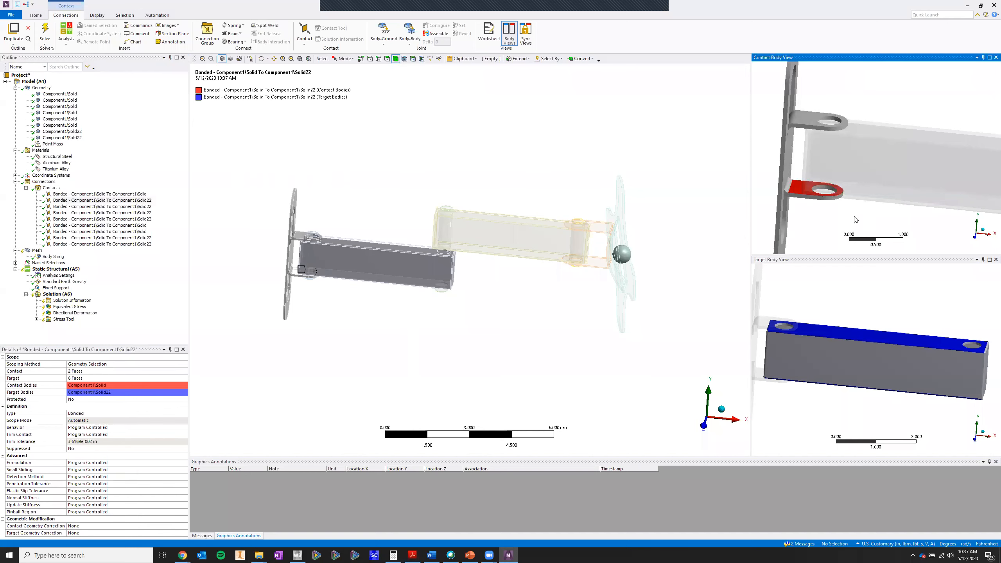
left_click(862, 137)
middle_click_drag(851, 154, 743, 205)
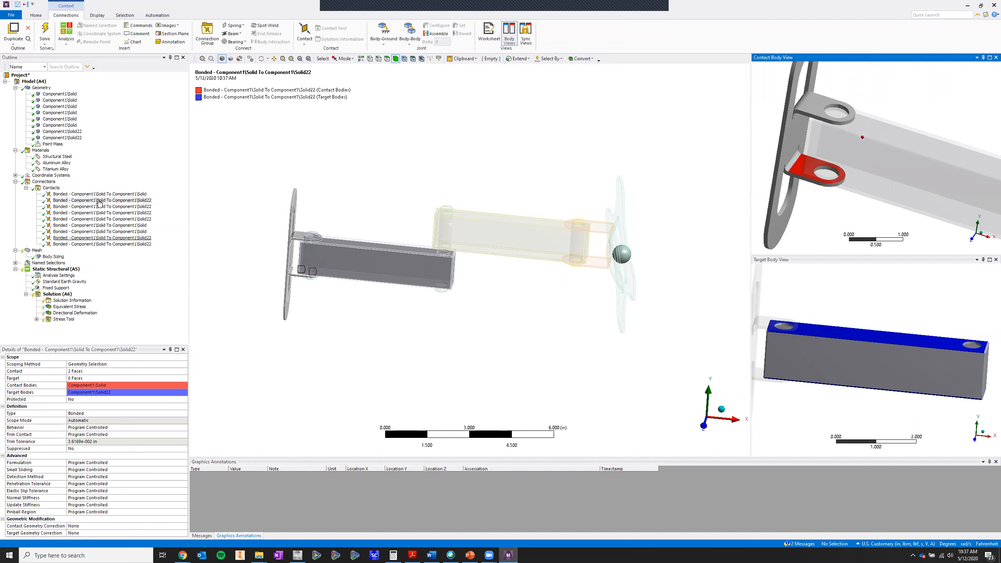
left_click(97, 200)
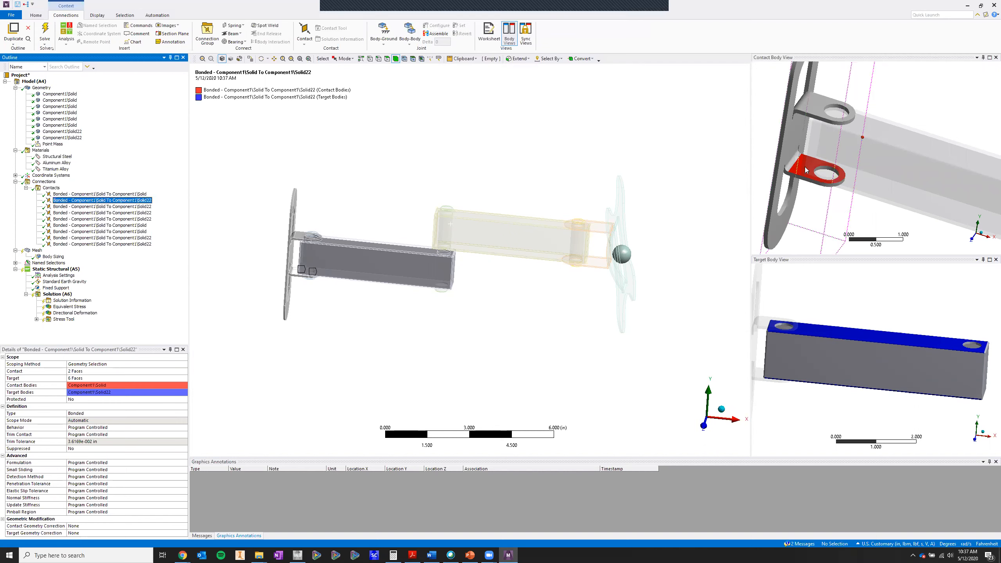
scroll(829, 155, "up", 3)
middle_click_drag(830, 155, 924, 143)
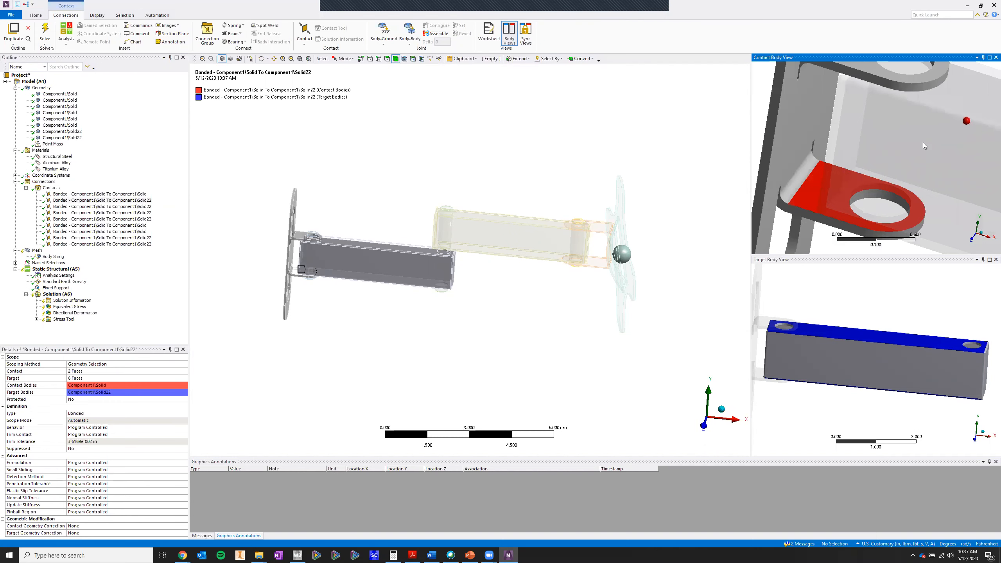
middle_click_drag(828, 139, 843, 151)
scroll(871, 145, "down", 3)
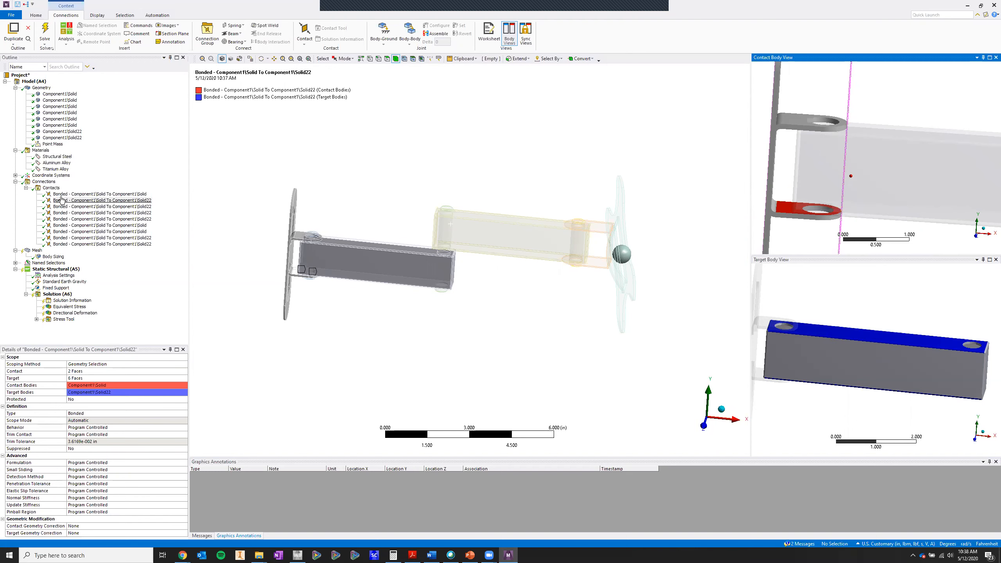
Step: Select all the bonded contacts together to view their shared settings and locations on the mount
left_click(63, 194)
left_click(71, 244, "shift")
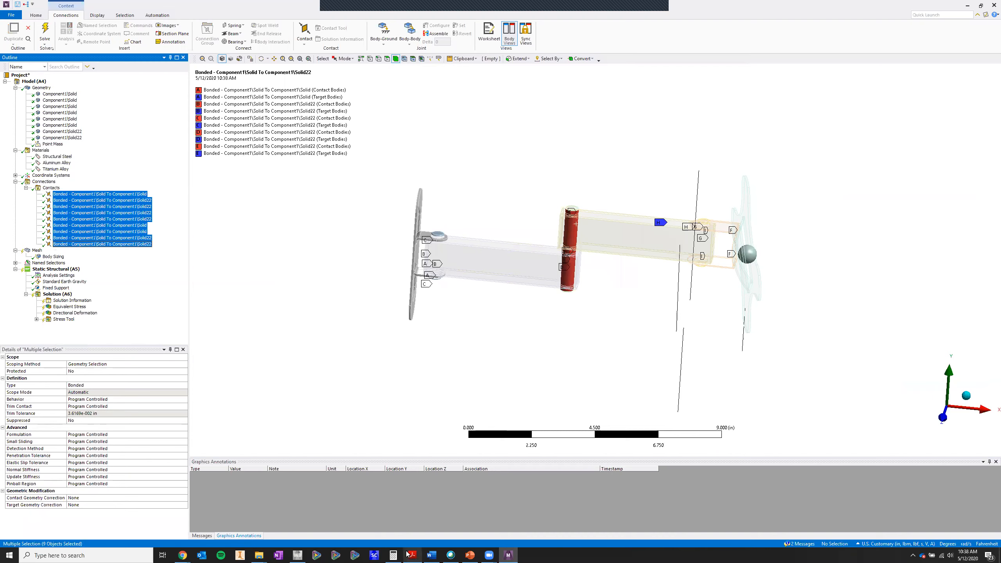
mouse_move(412, 555)
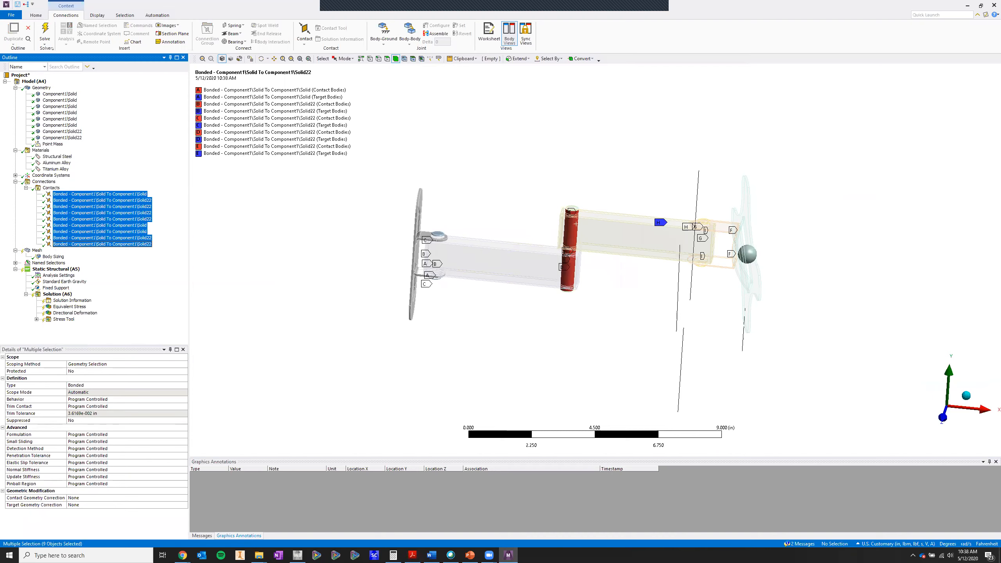